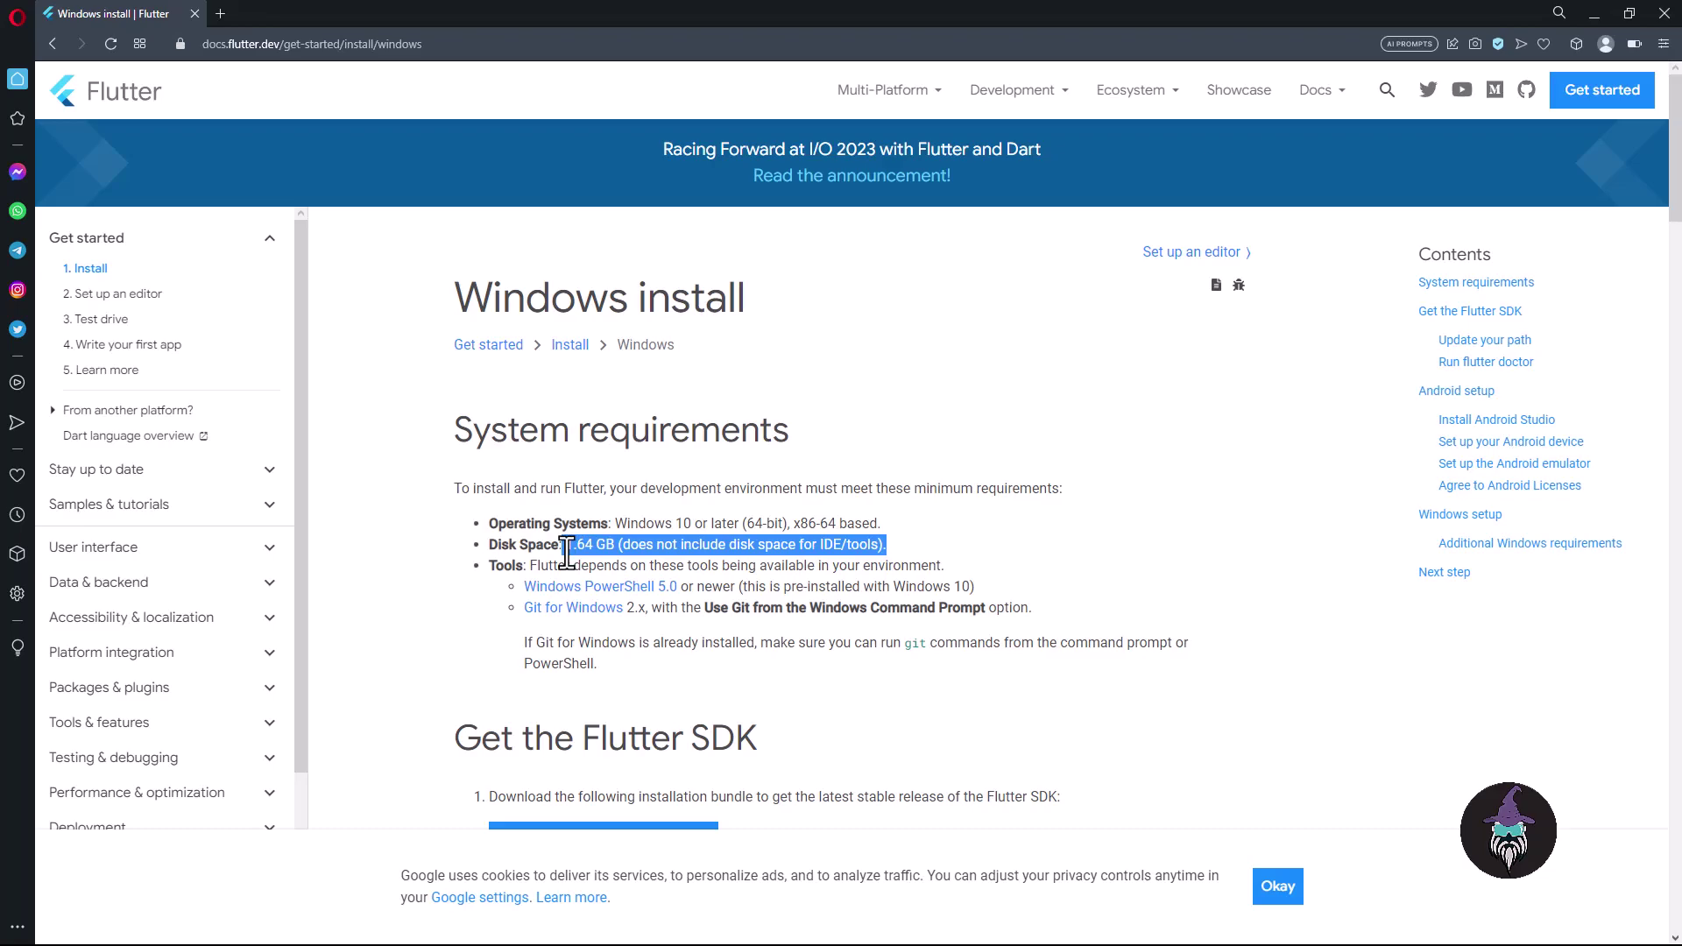
# - Highlight the disk space and tools requirements, and download the flutter_windows_3.10.1-stable.zip installation bundle
pyautogui.moveTo(567, 552); pyautogui.dragTo(564, 550)
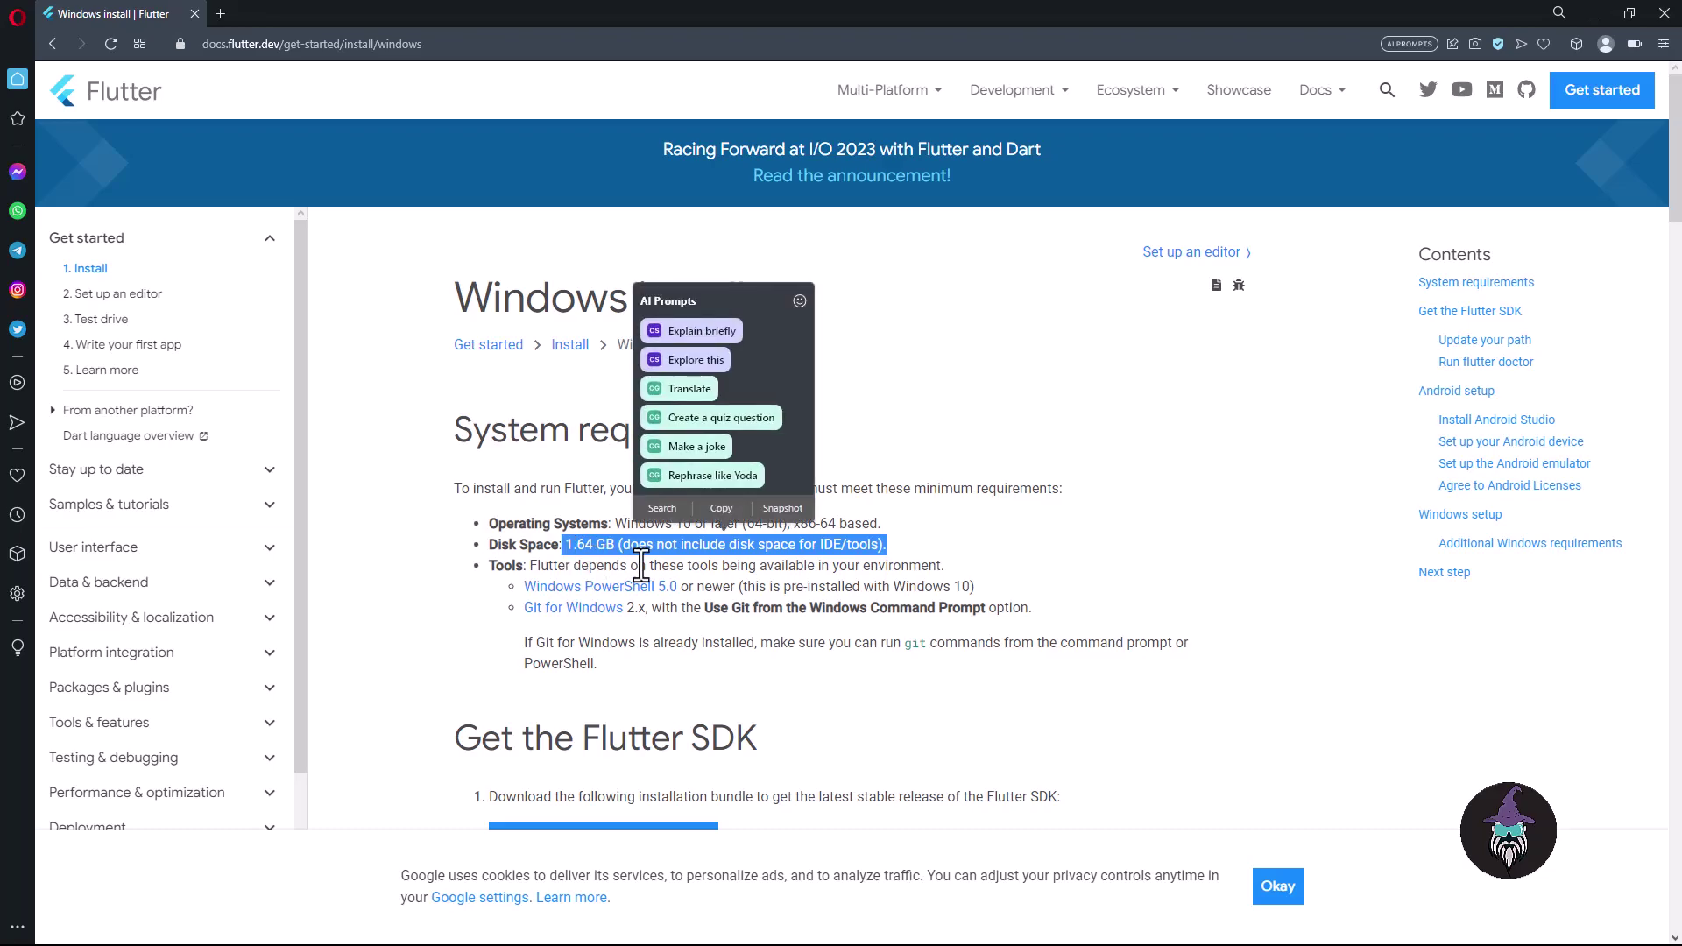
pyautogui.moveTo(530, 565); pyautogui.dragTo(617, 658)
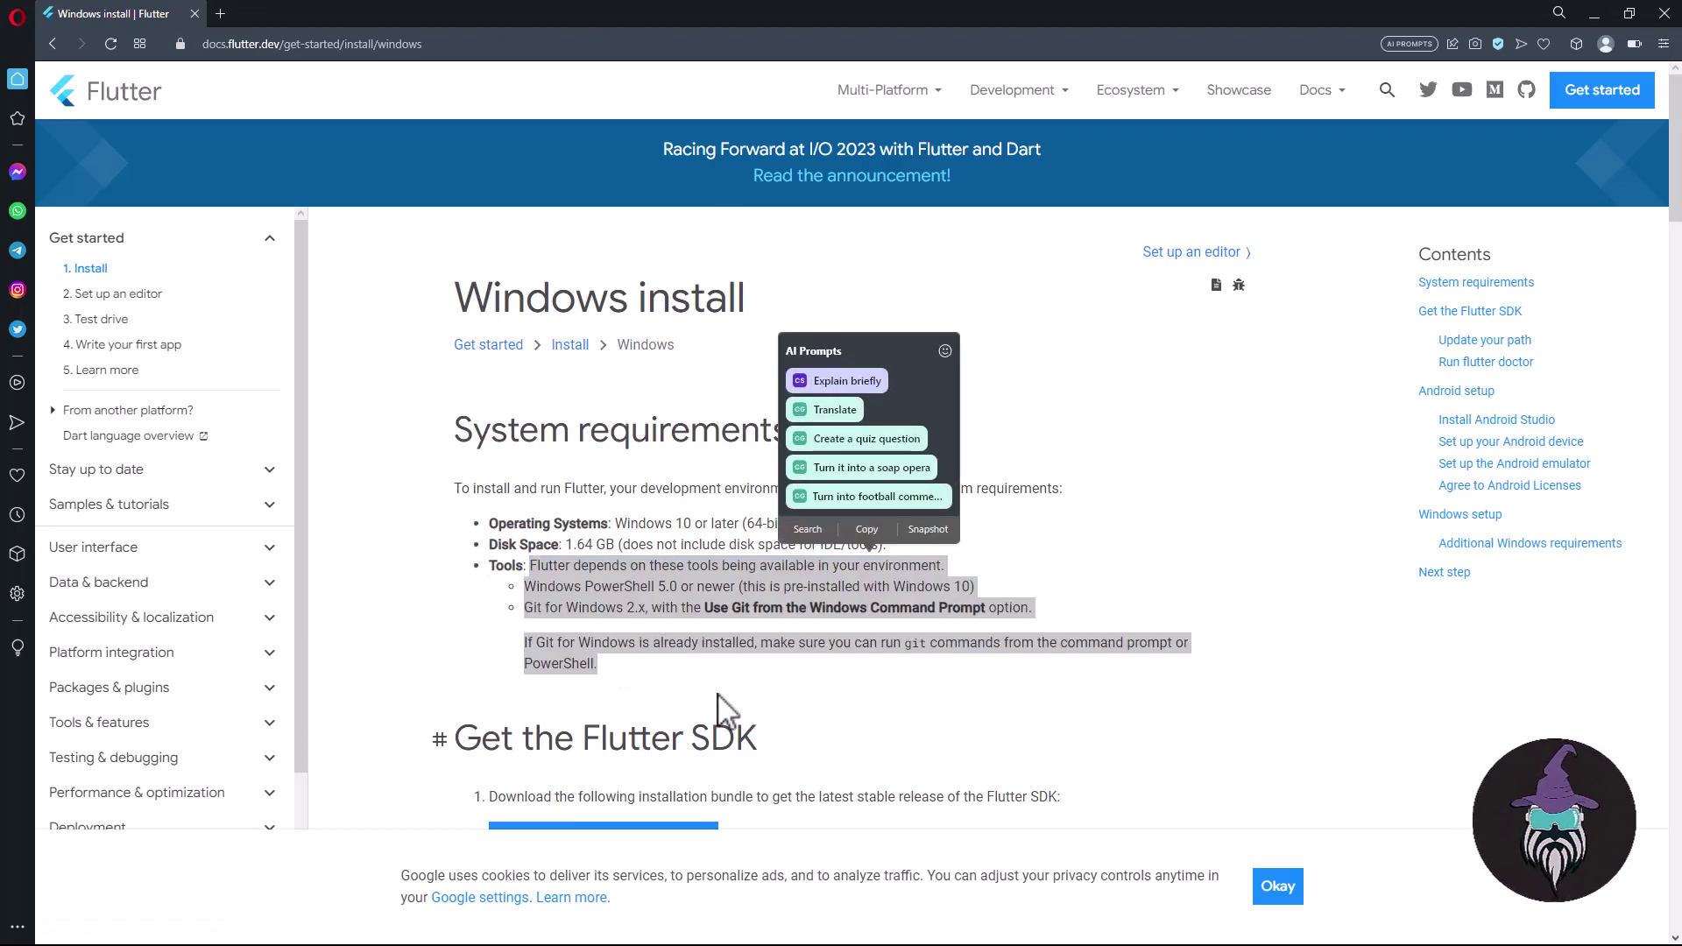
pyautogui.scroll(-1, 718, 705)
pyautogui.scroll(-2, 719, 705)
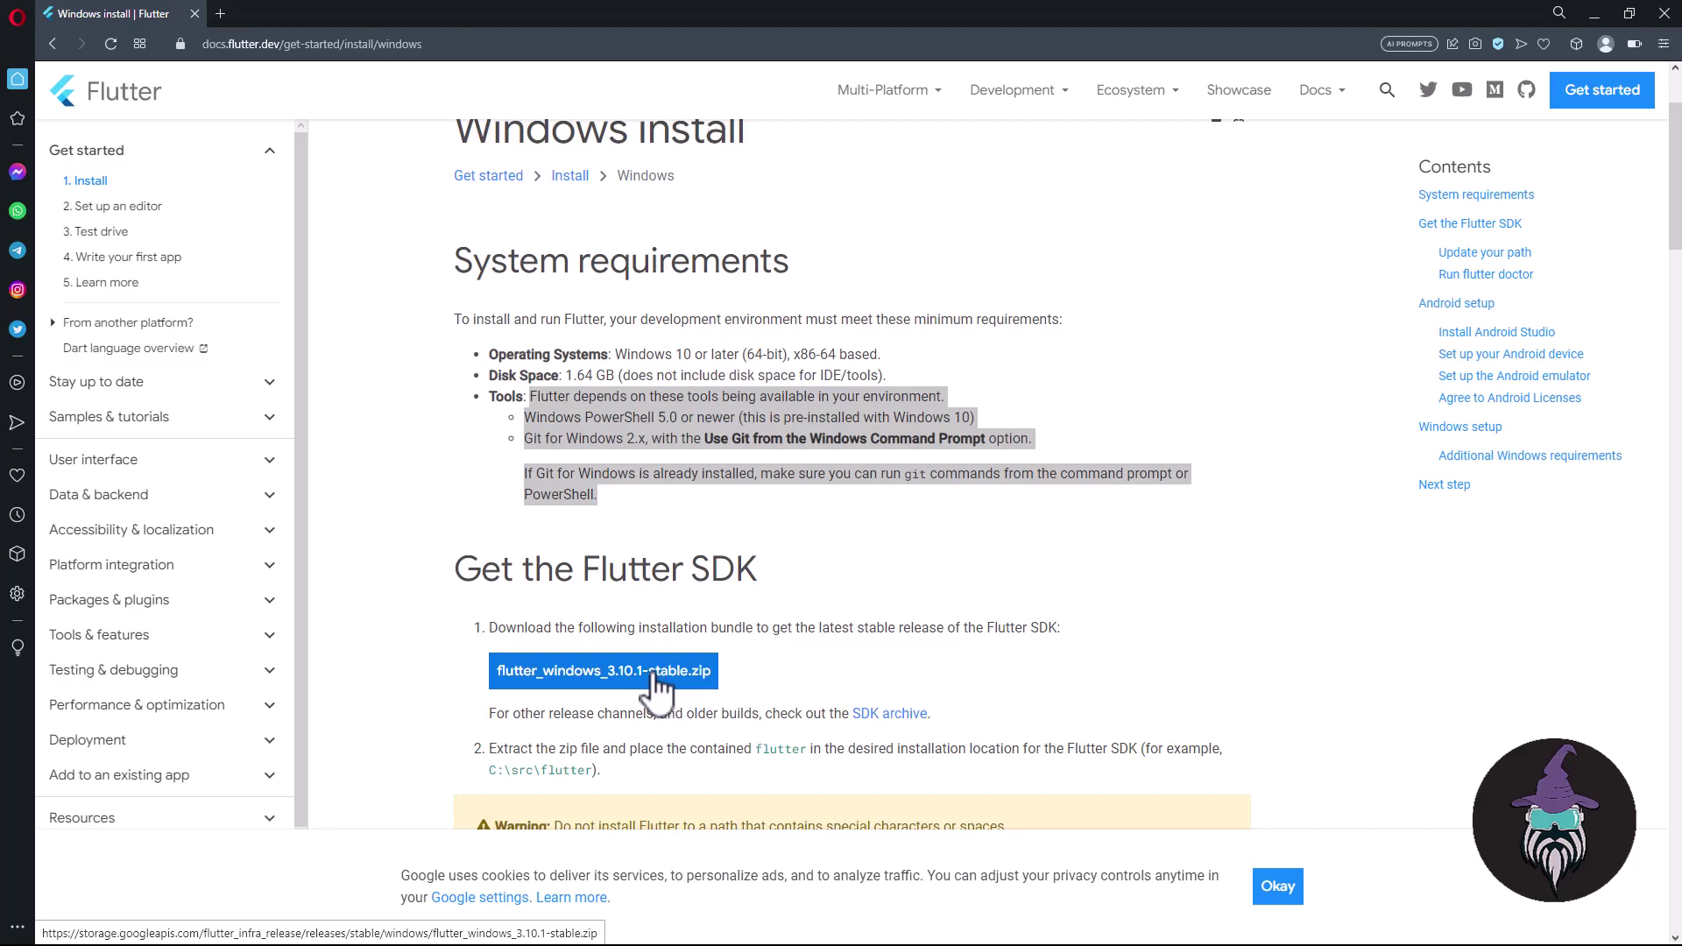
pyautogui.click(650, 676)
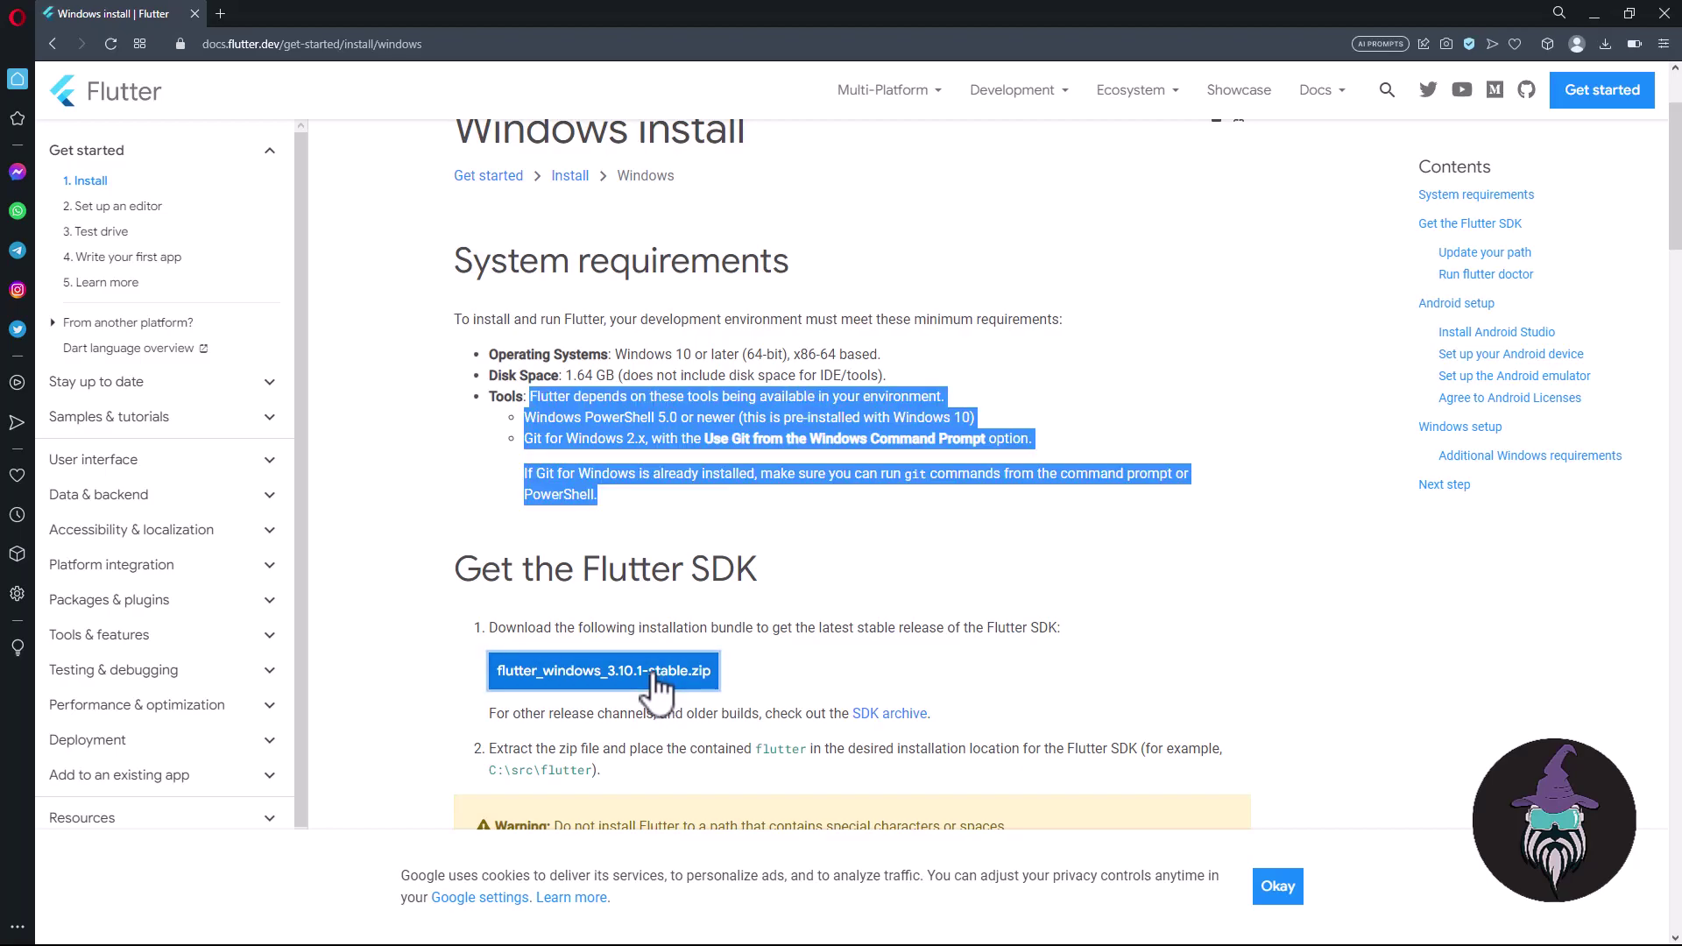
pyautogui.click(732, 225)
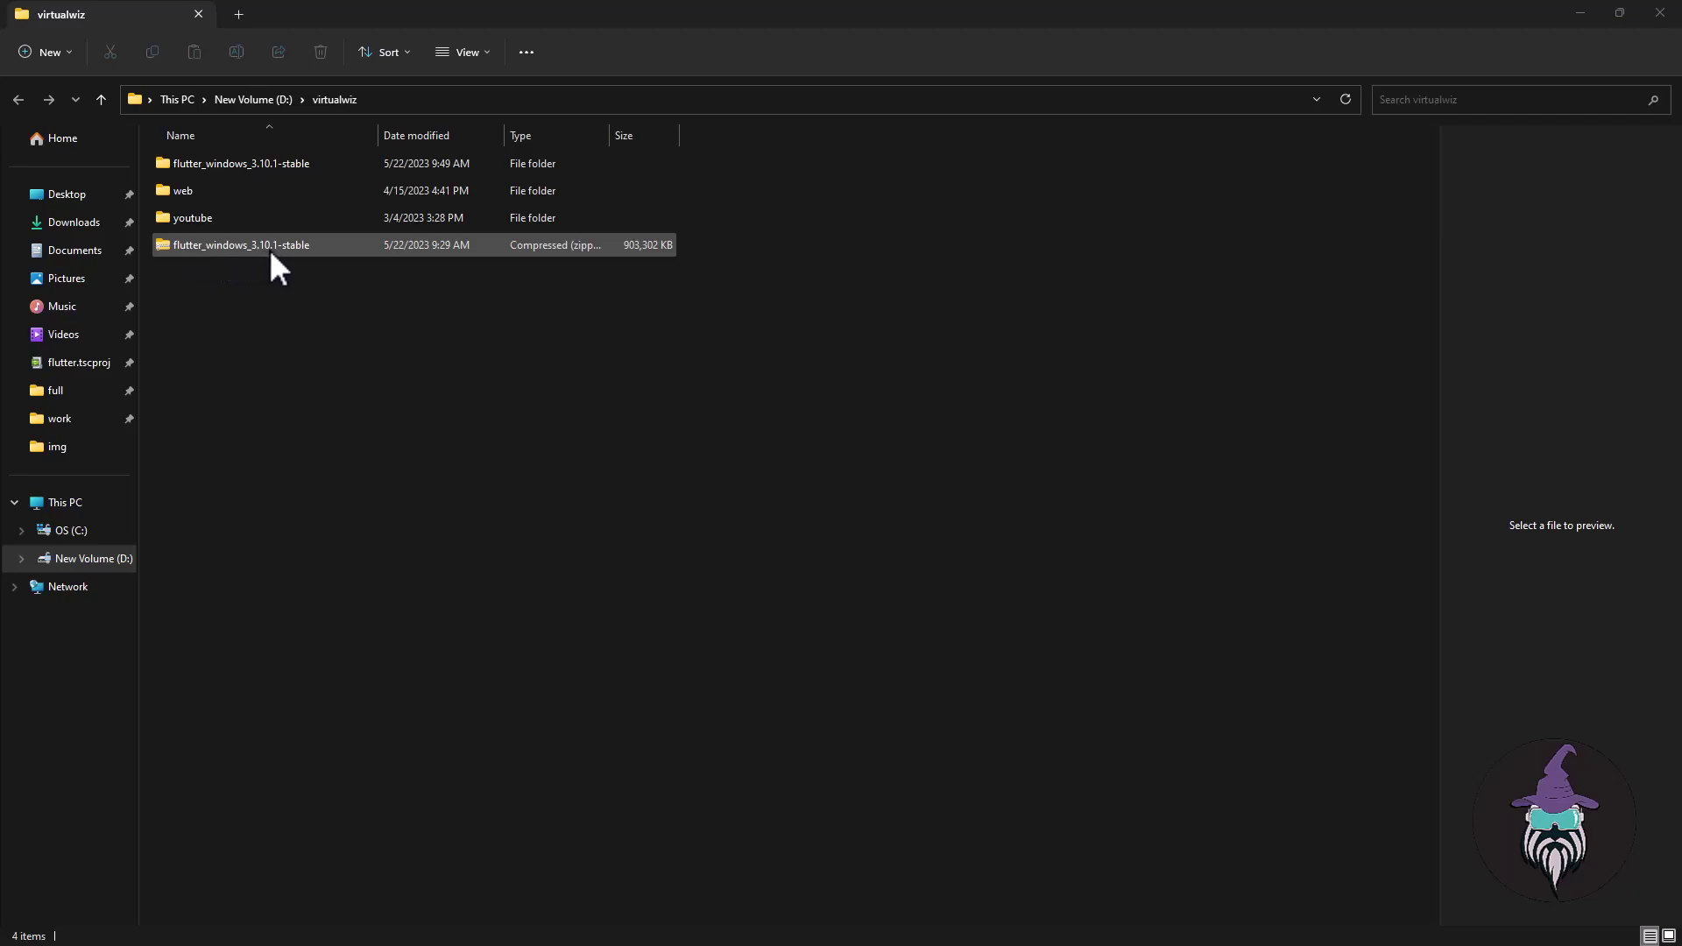
# - Extract the flutter_windows_3.10.1-stable archive into D:\virtualwiz\flutter_windows_3.10.1-stable
pyautogui.rightClick(347, 247)
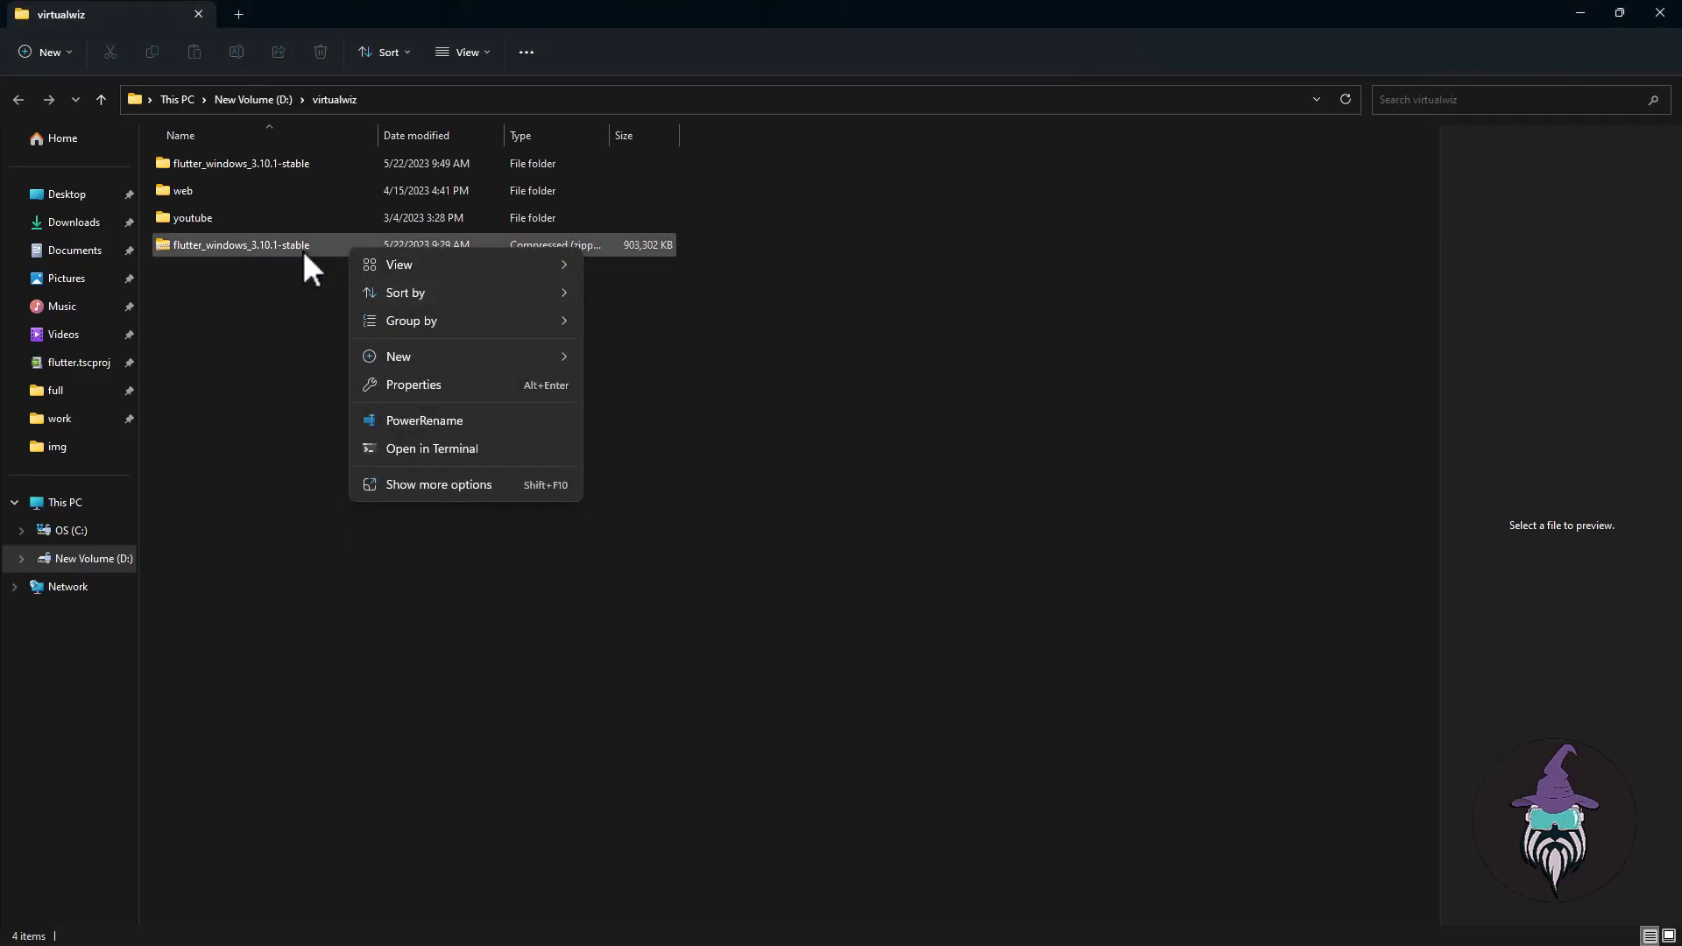
pyautogui.click(302, 249)
pyautogui.rightClick(302, 250)
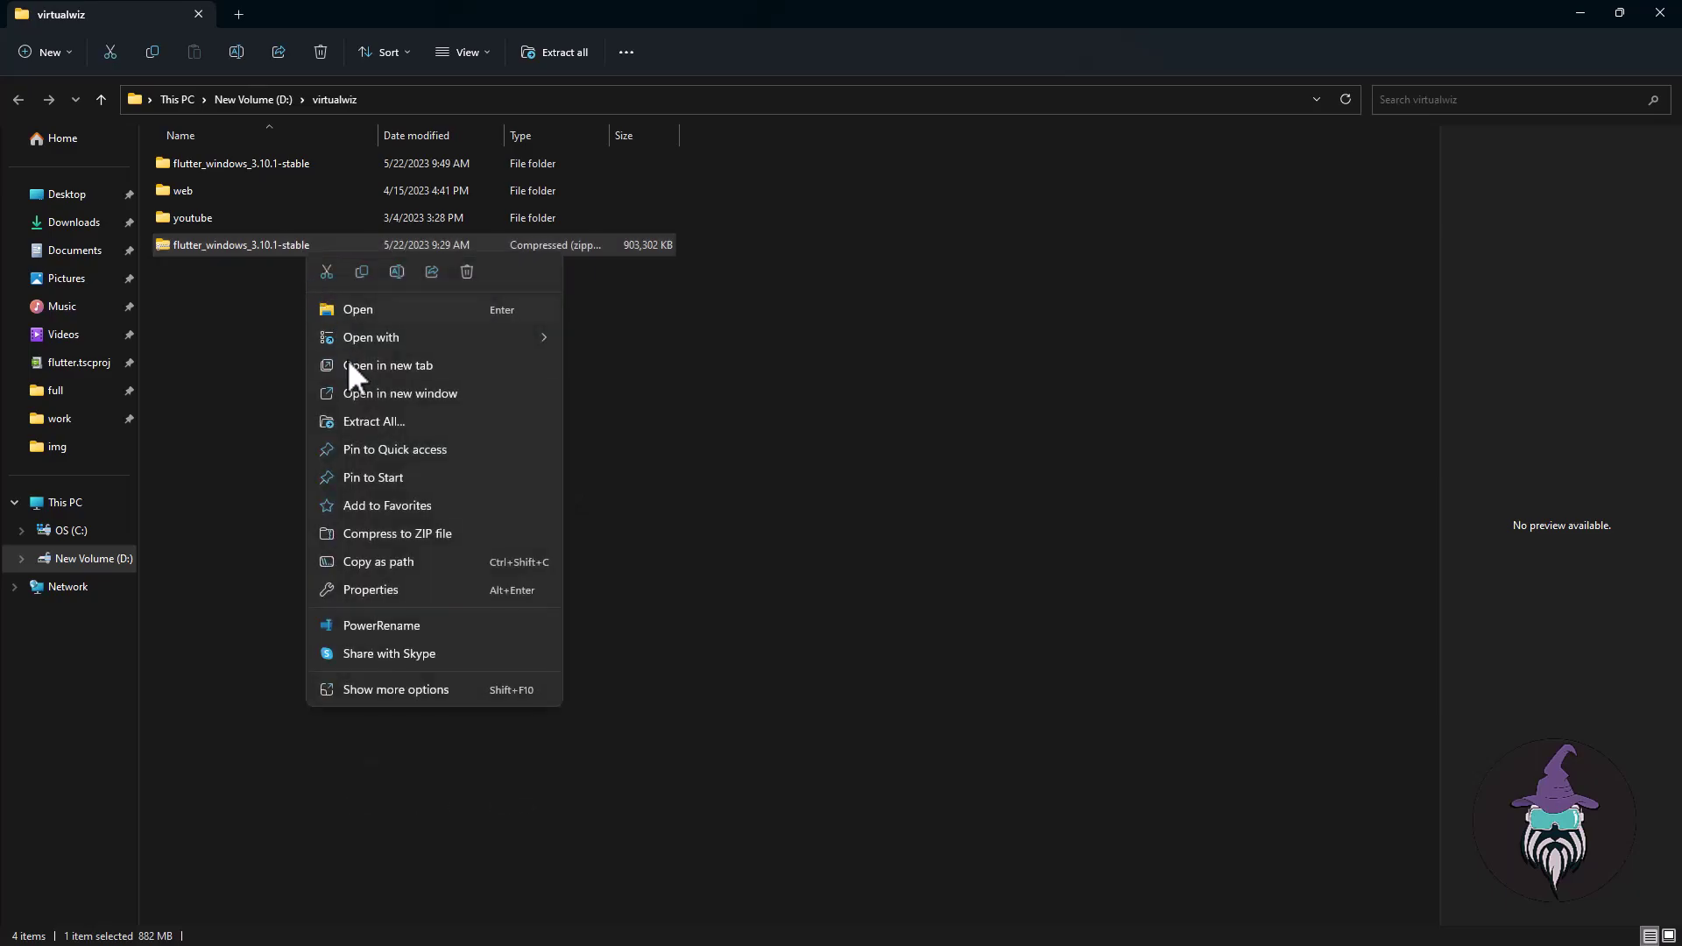
pyautogui.click(367, 419)
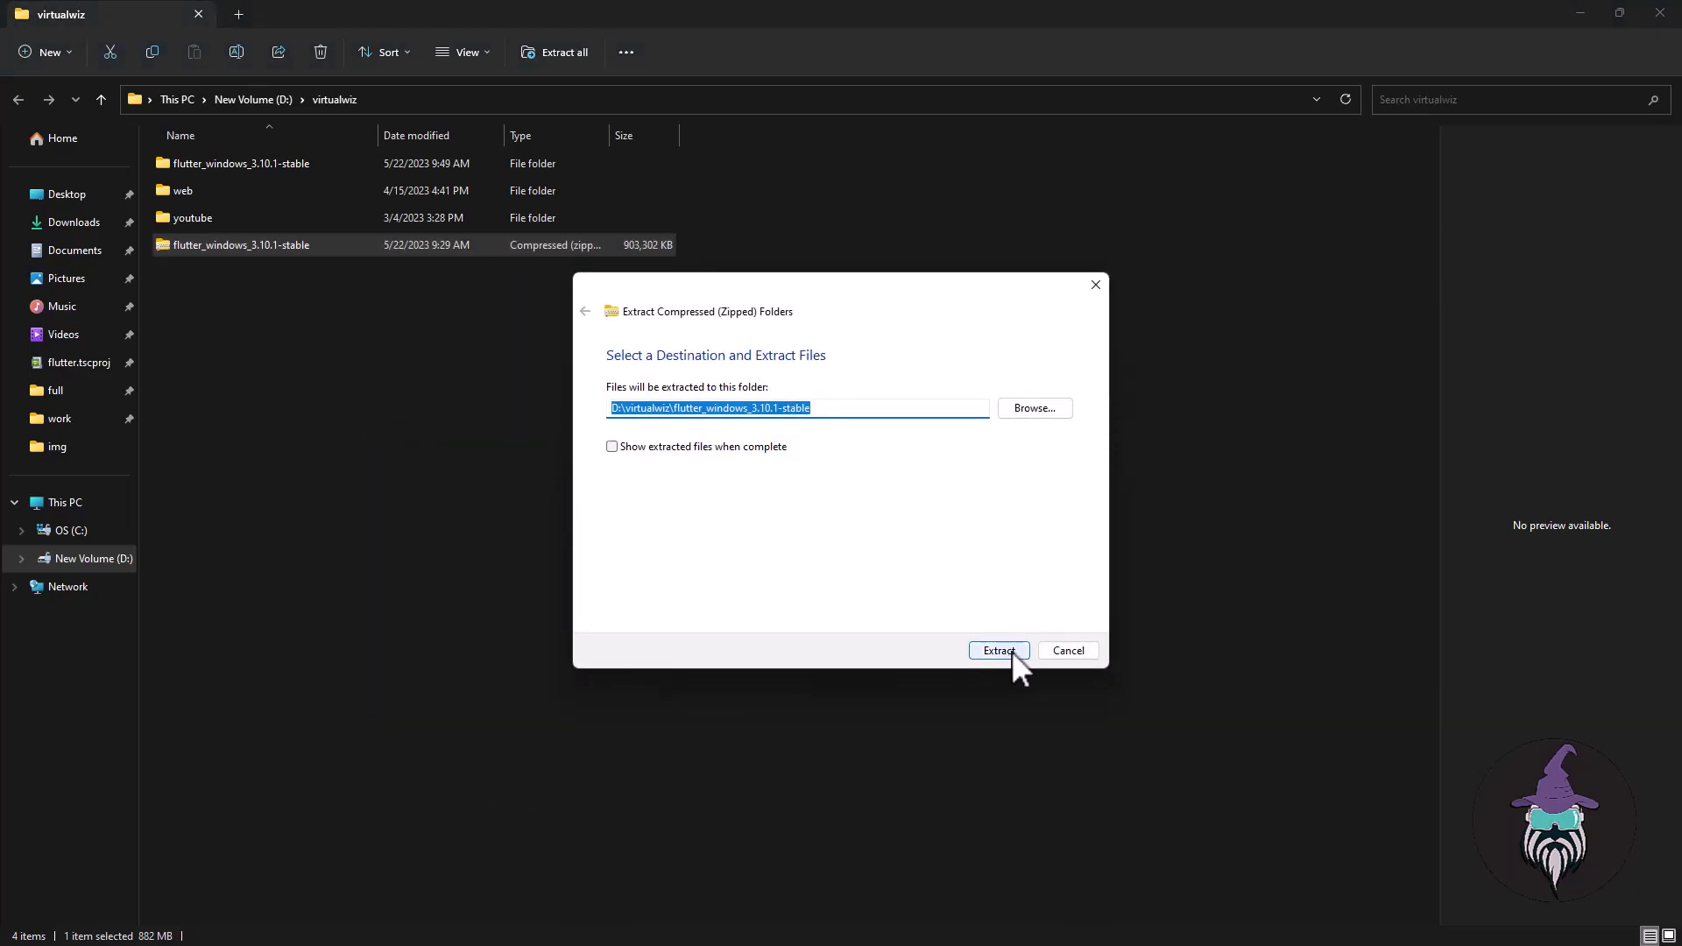
pyautogui.click(1003, 646)
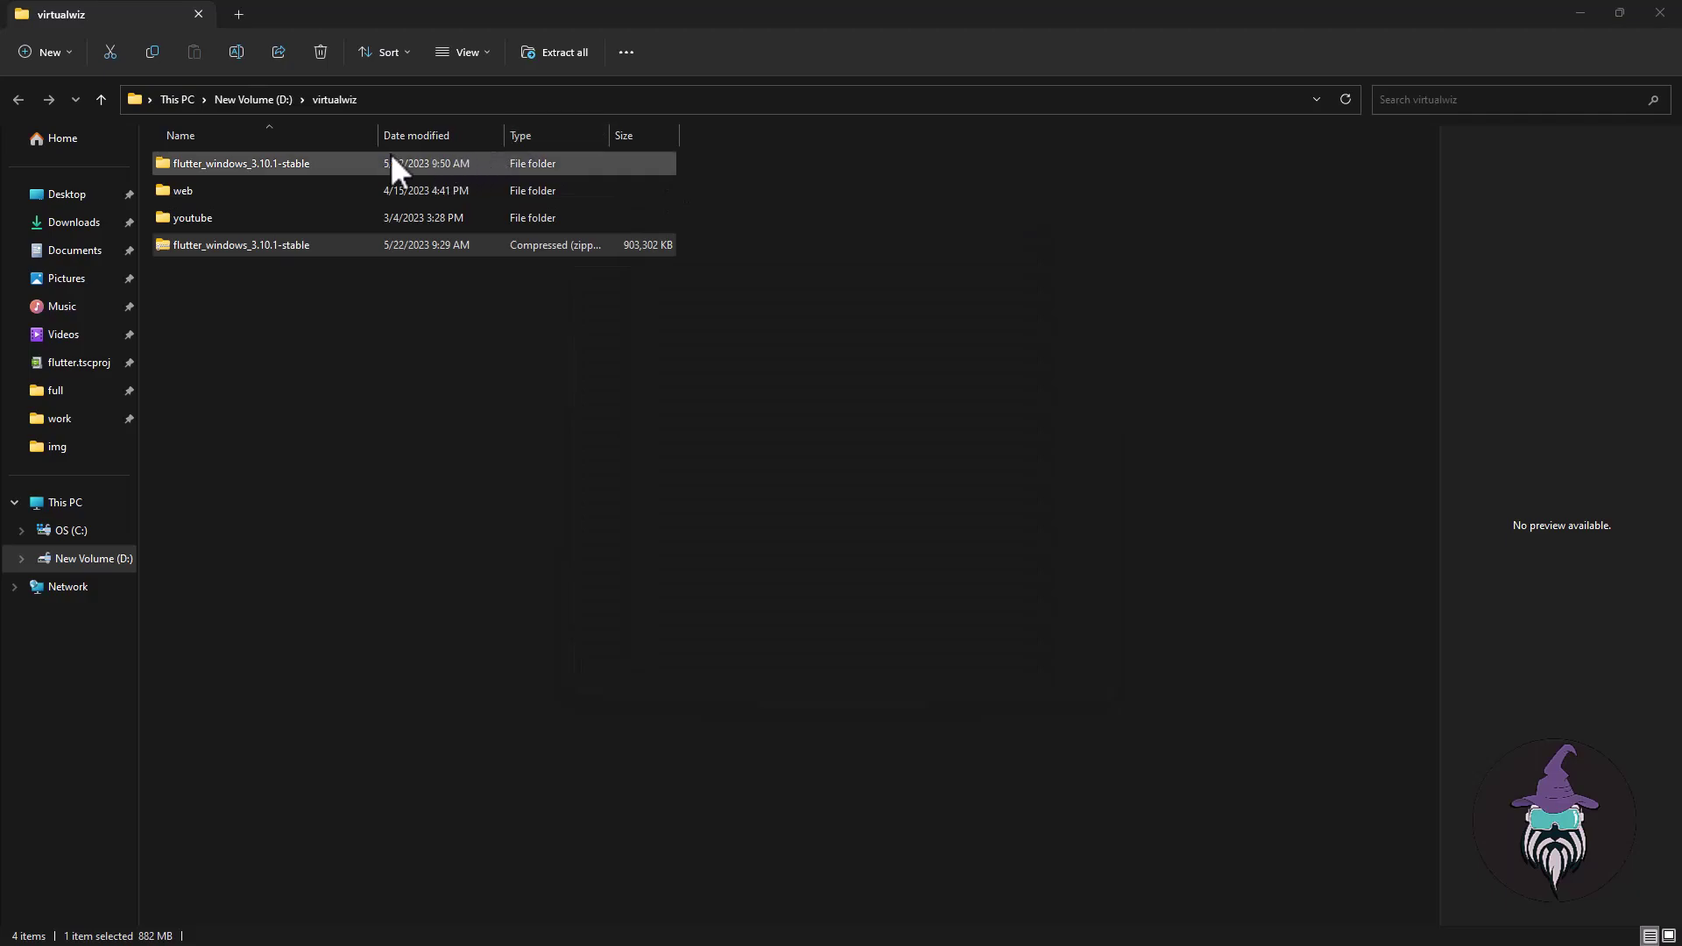
# - Look inside the extracted flutter_windows_3.10.1-stable folder and move its flutter folder up into virtualwiz
pyautogui.click(304, 165)
pyautogui.doubleClick(301, 165)
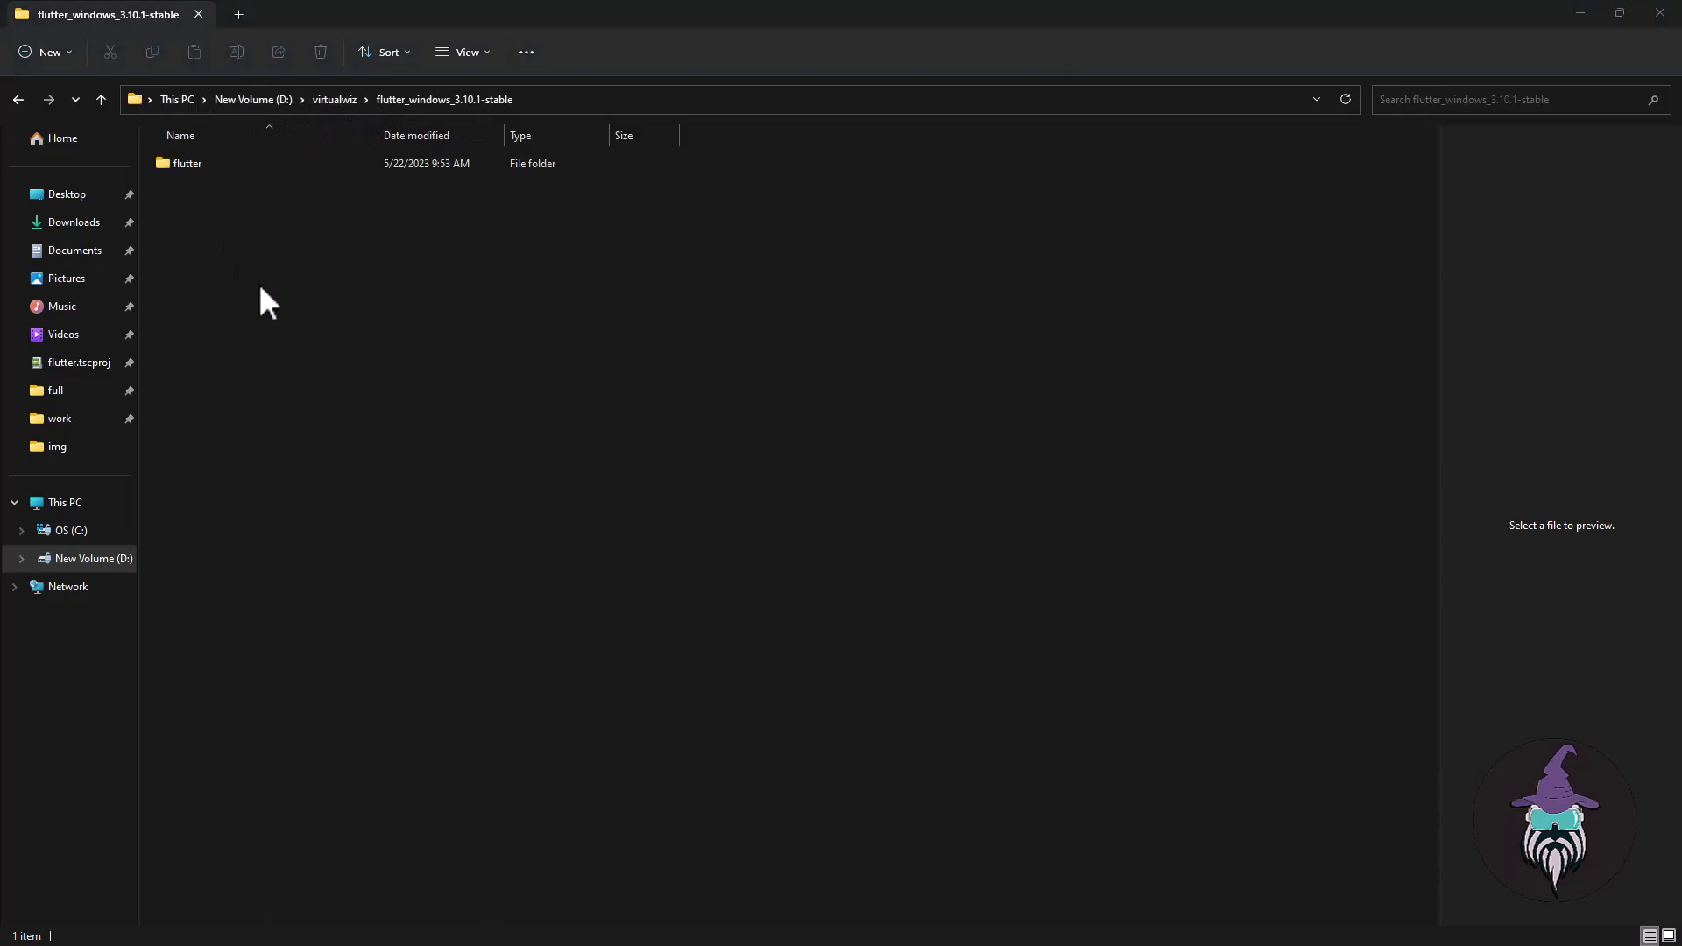
pyautogui.doubleClick(218, 165)
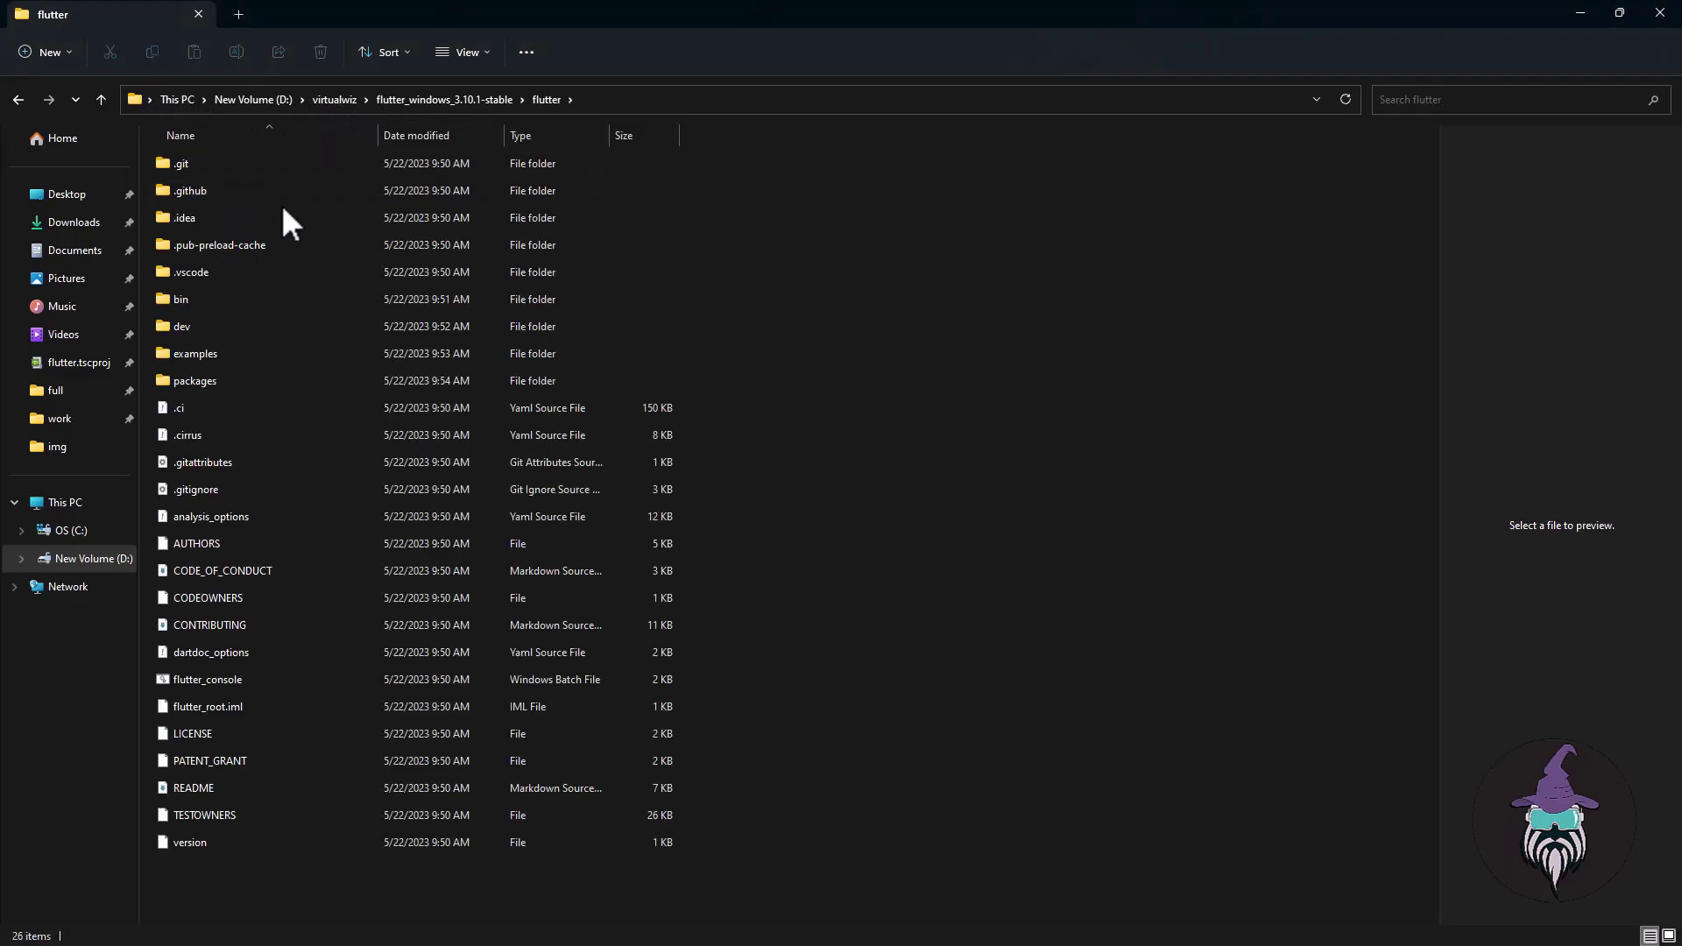
pyautogui.click(464, 99)
pyautogui.moveTo(349, 165); pyautogui.dragTo(350, 101)
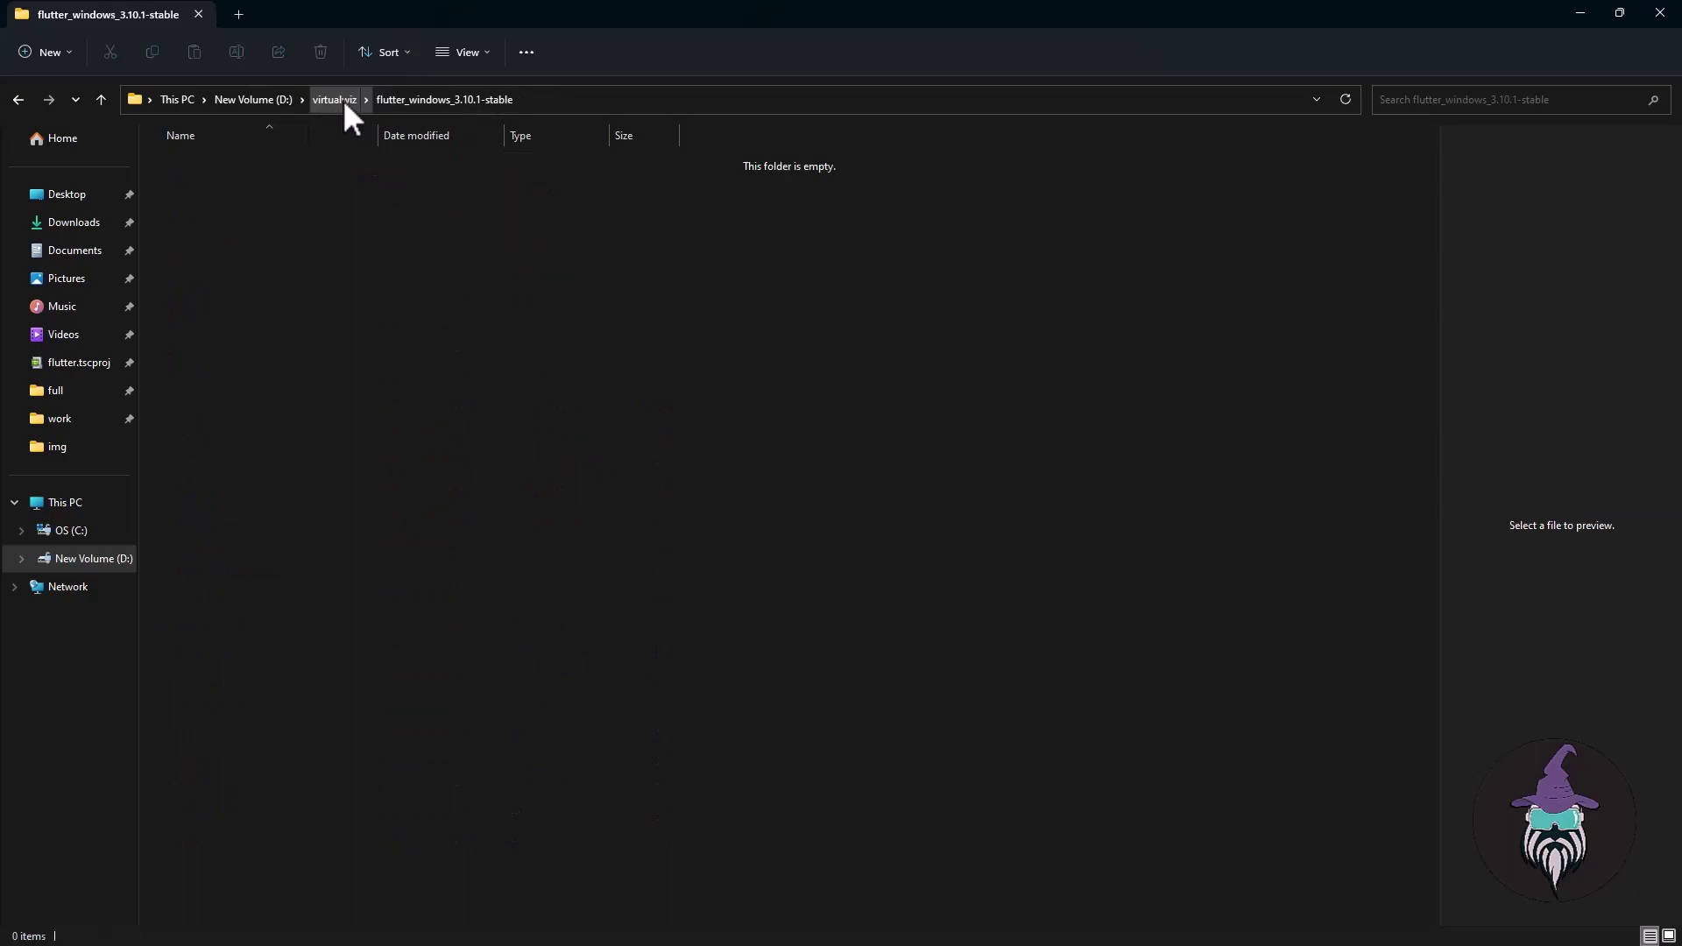
# - Permanently delete the emptied flutter_windows_3.10.1-stable folder from virtualwiz and open the flutter folder there
pyautogui.click(341, 99)
pyautogui.hotkey('shift', 'Delete')
pyautogui.press('Return')
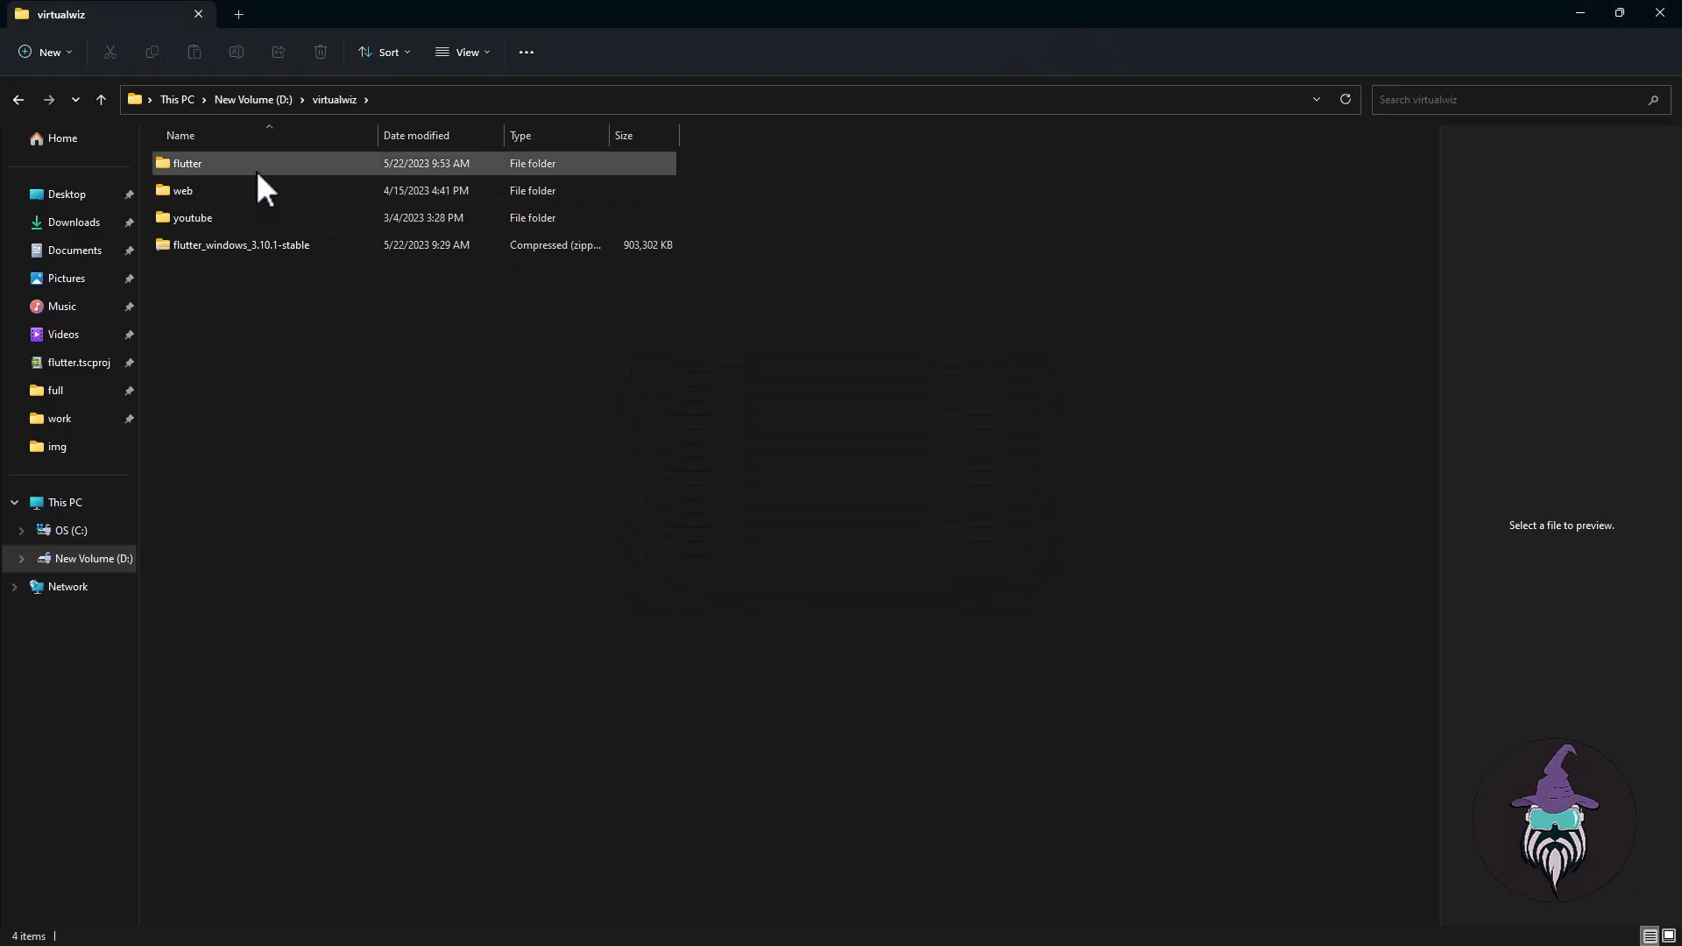
pyautogui.doubleClick(281, 163)
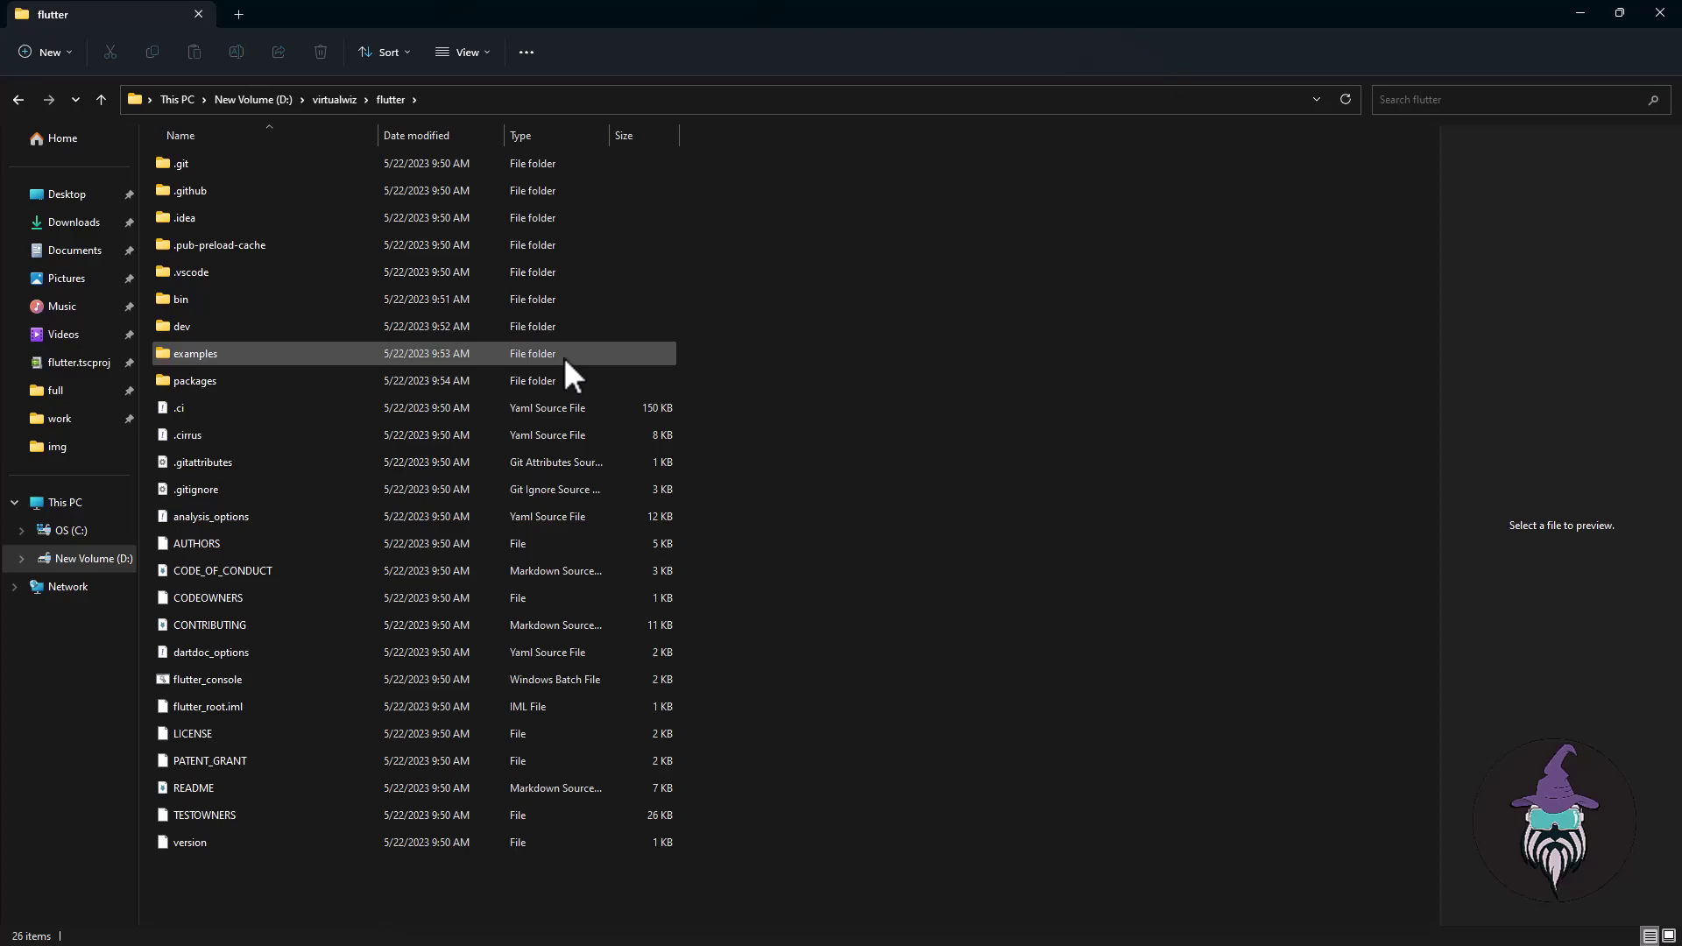
# - Open a Command Prompt with cmd and run the flutter command to test whether it is available
pyautogui.press('super+r')
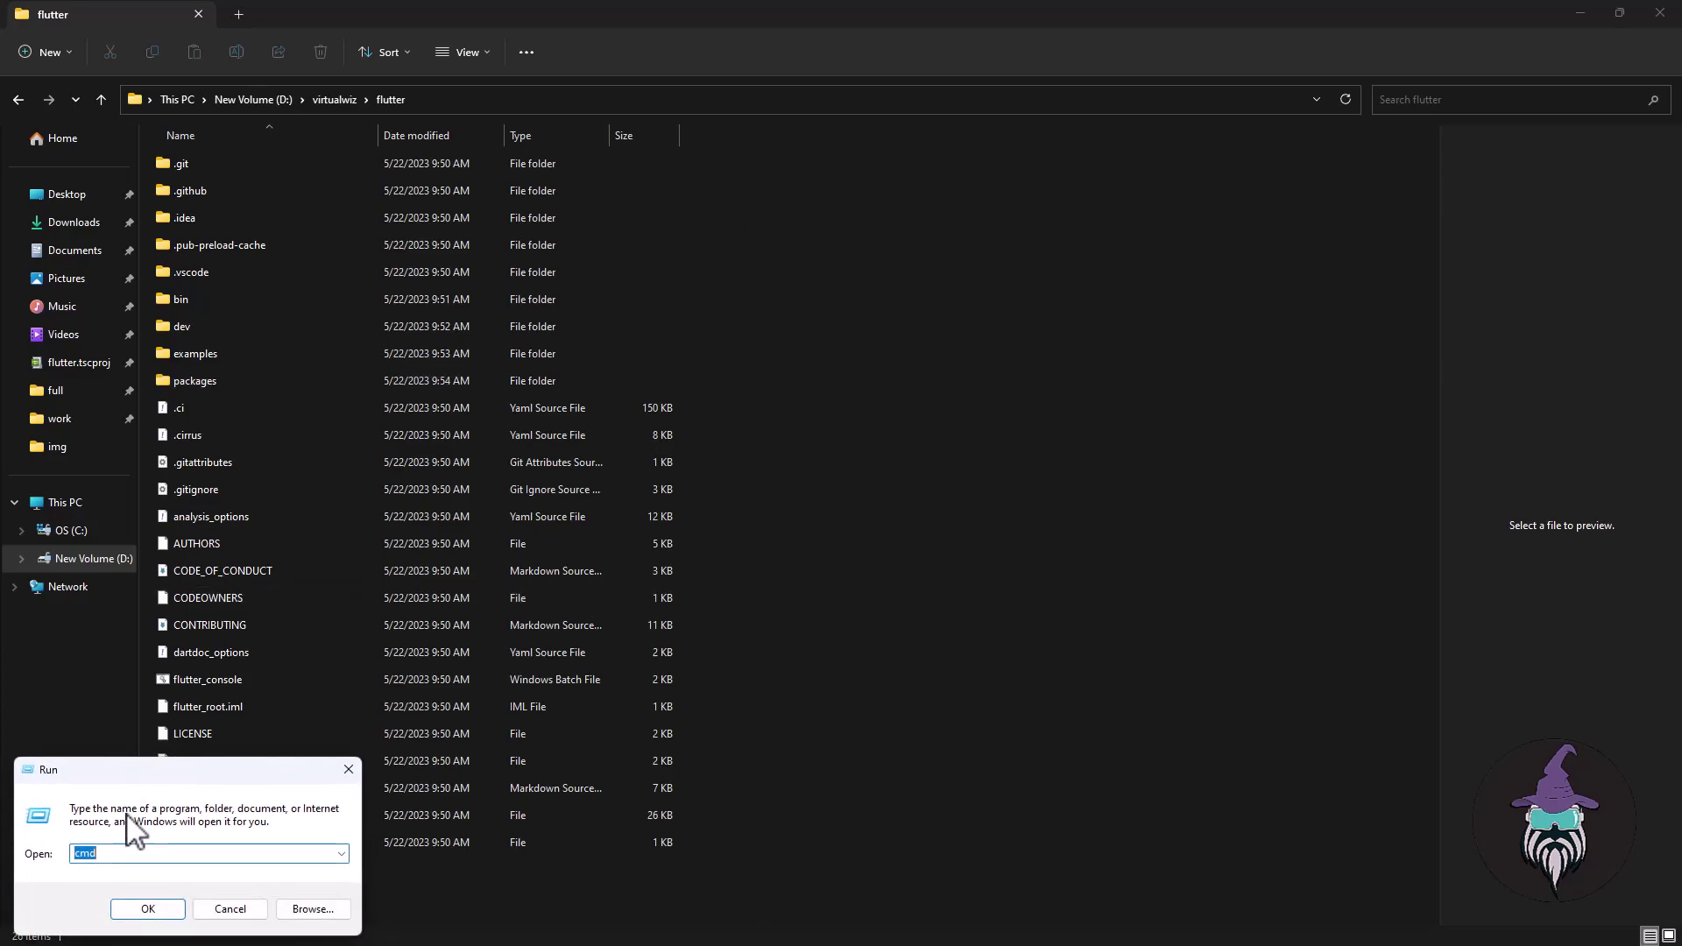
pyautogui.click(130, 852)
pyautogui.click(147, 910)
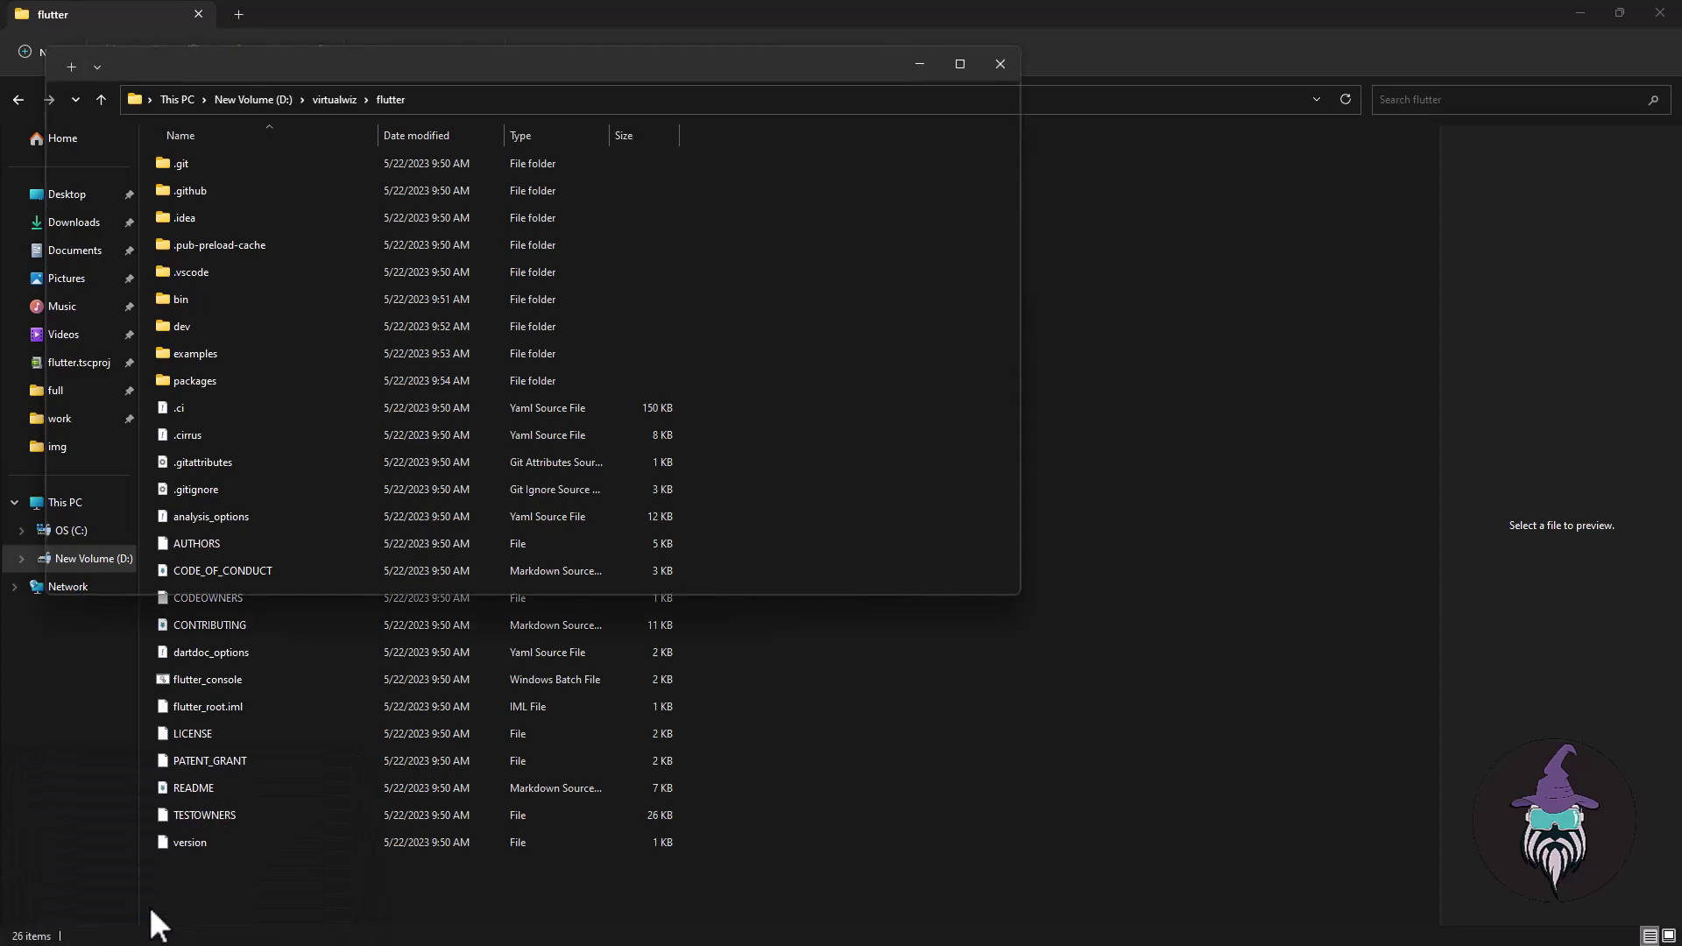
pyautogui.write('flutter')
pyautogui.press('Return')
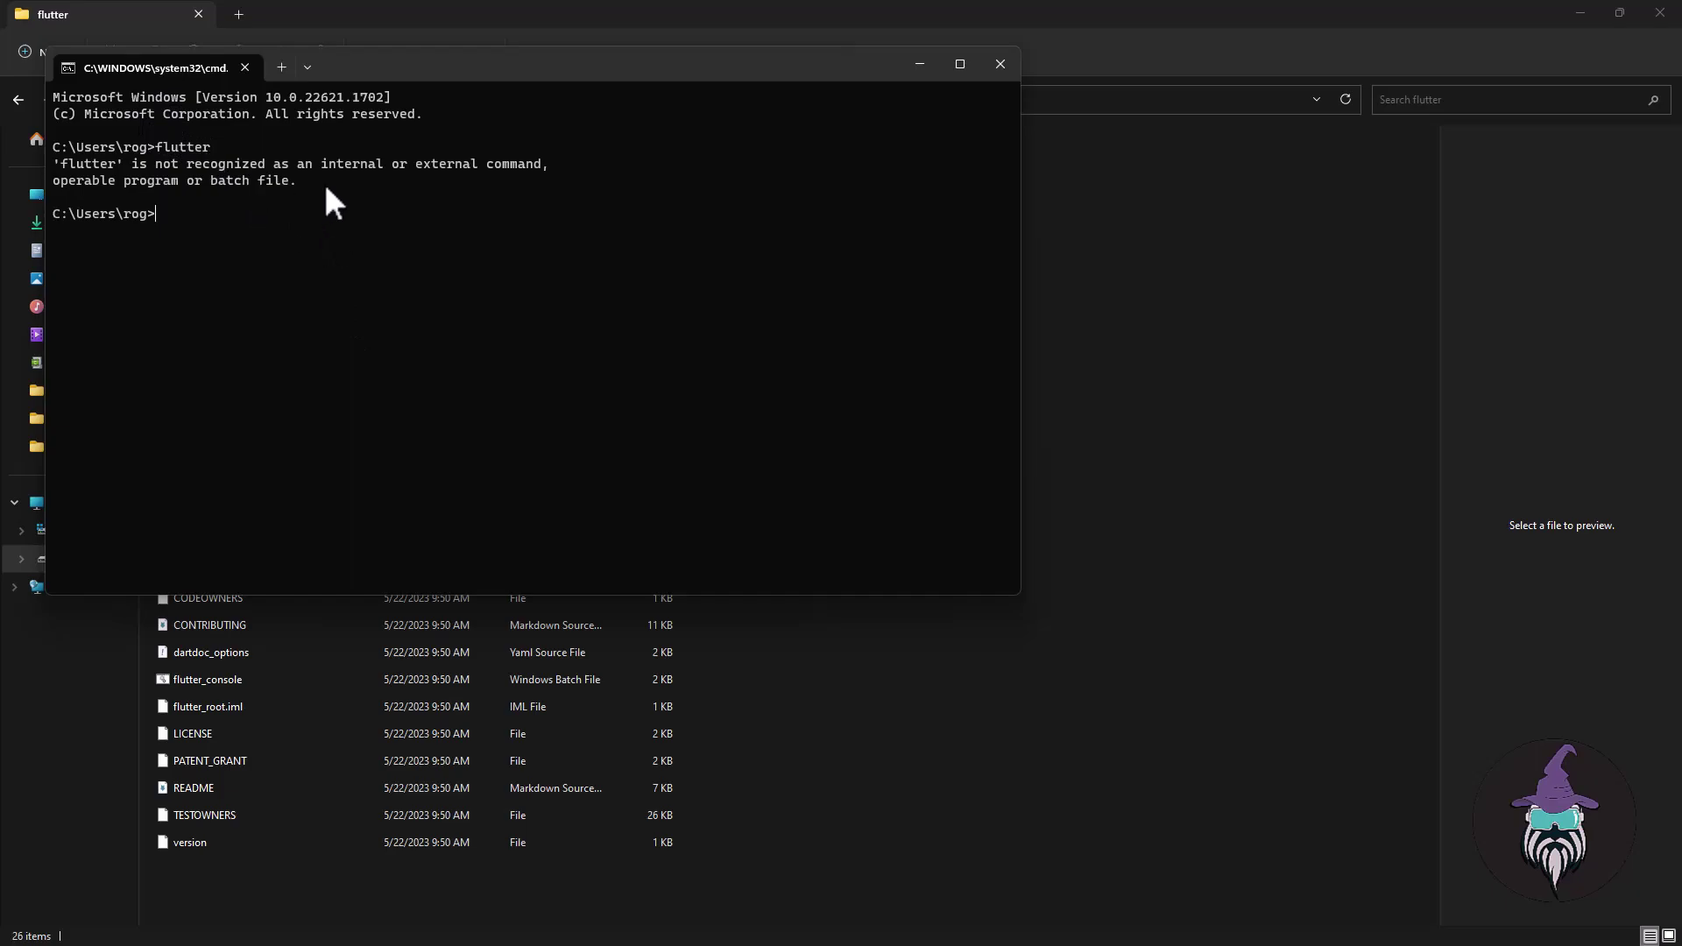
pyautogui.moveTo(307, 182); pyautogui.dragTo(65, 159)
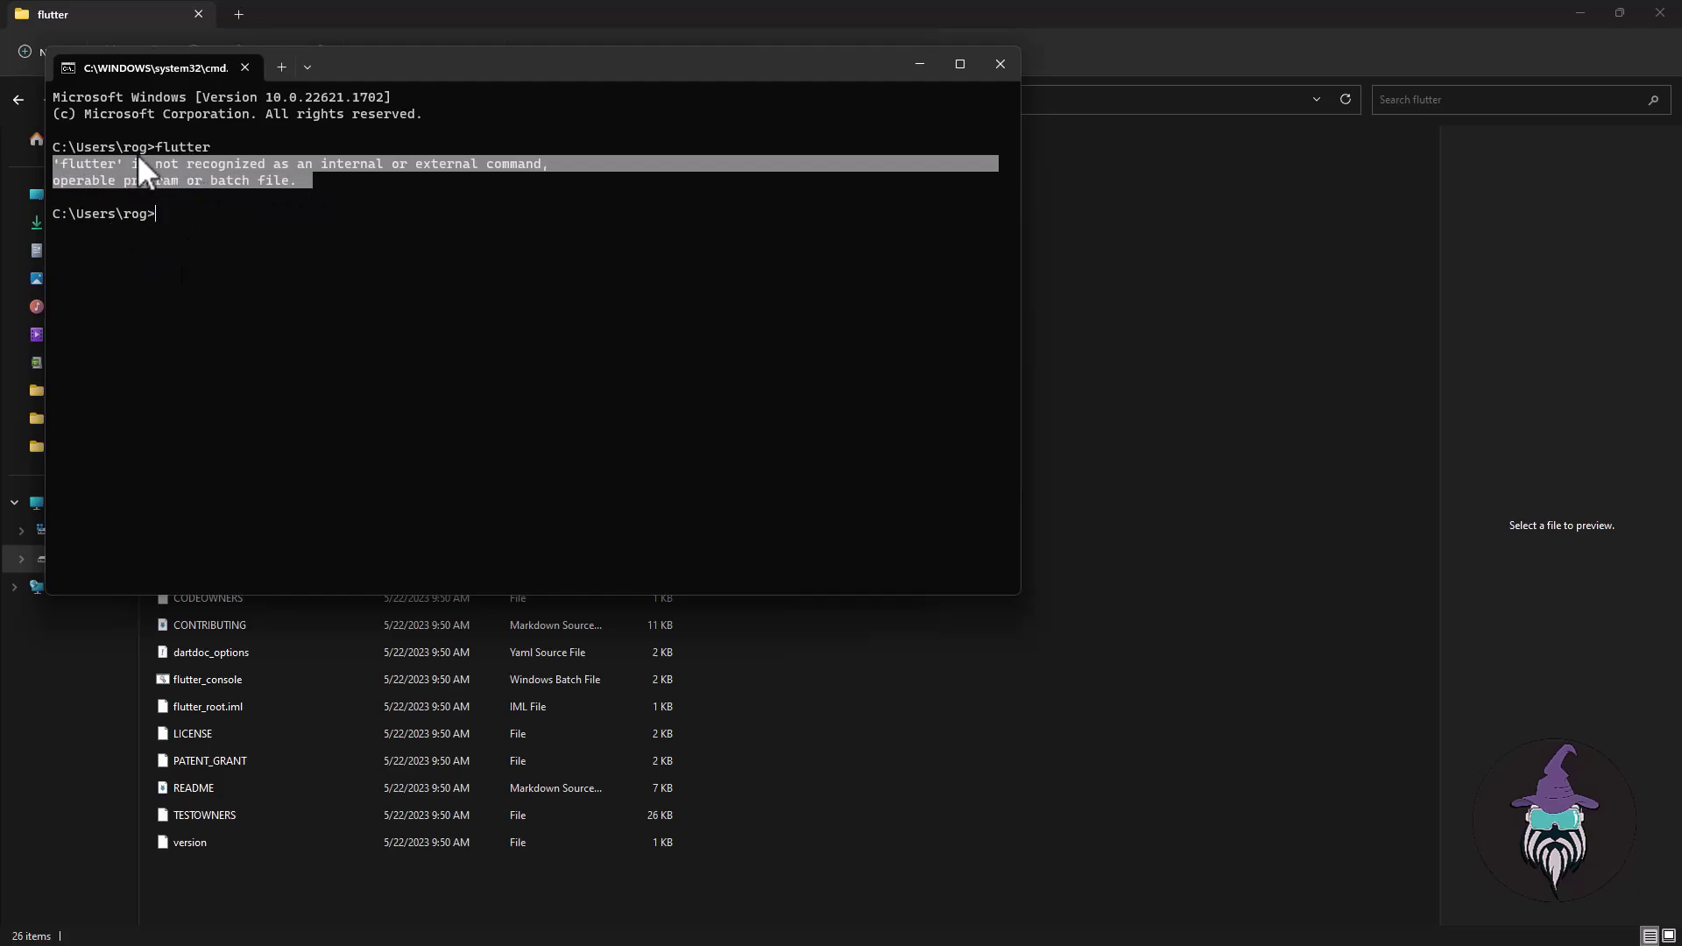
pyautogui.click(169, 210)
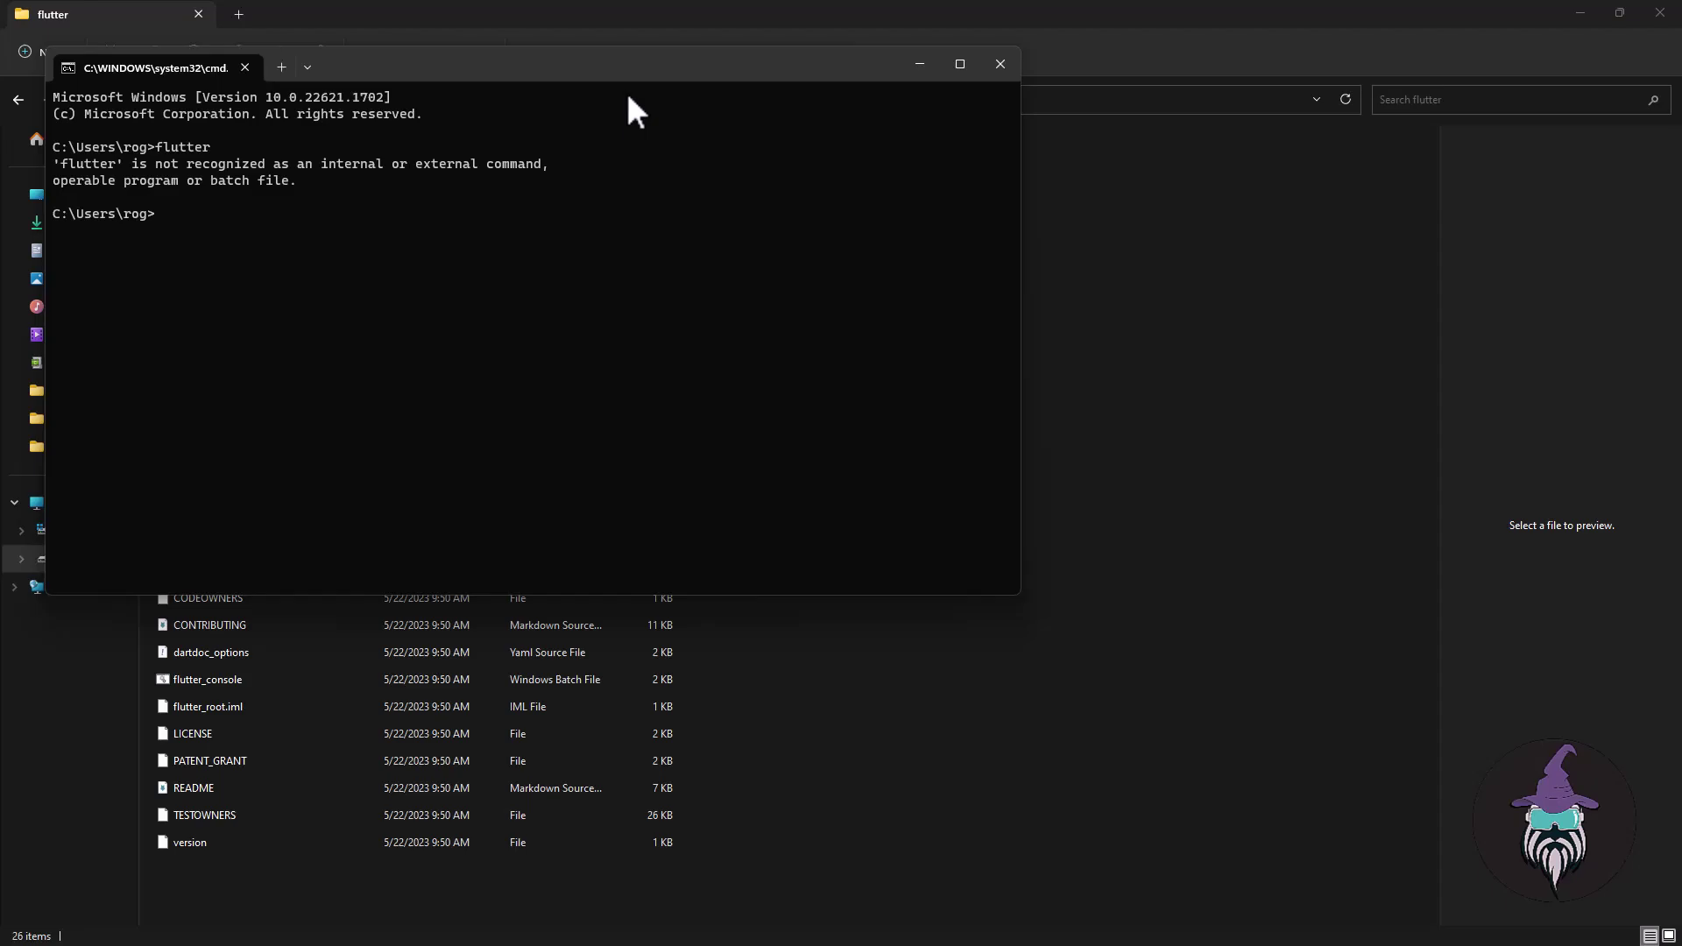
# - Open the user-level Path environment variable for editing
pyautogui.press('super')
pyautogui.write('en')
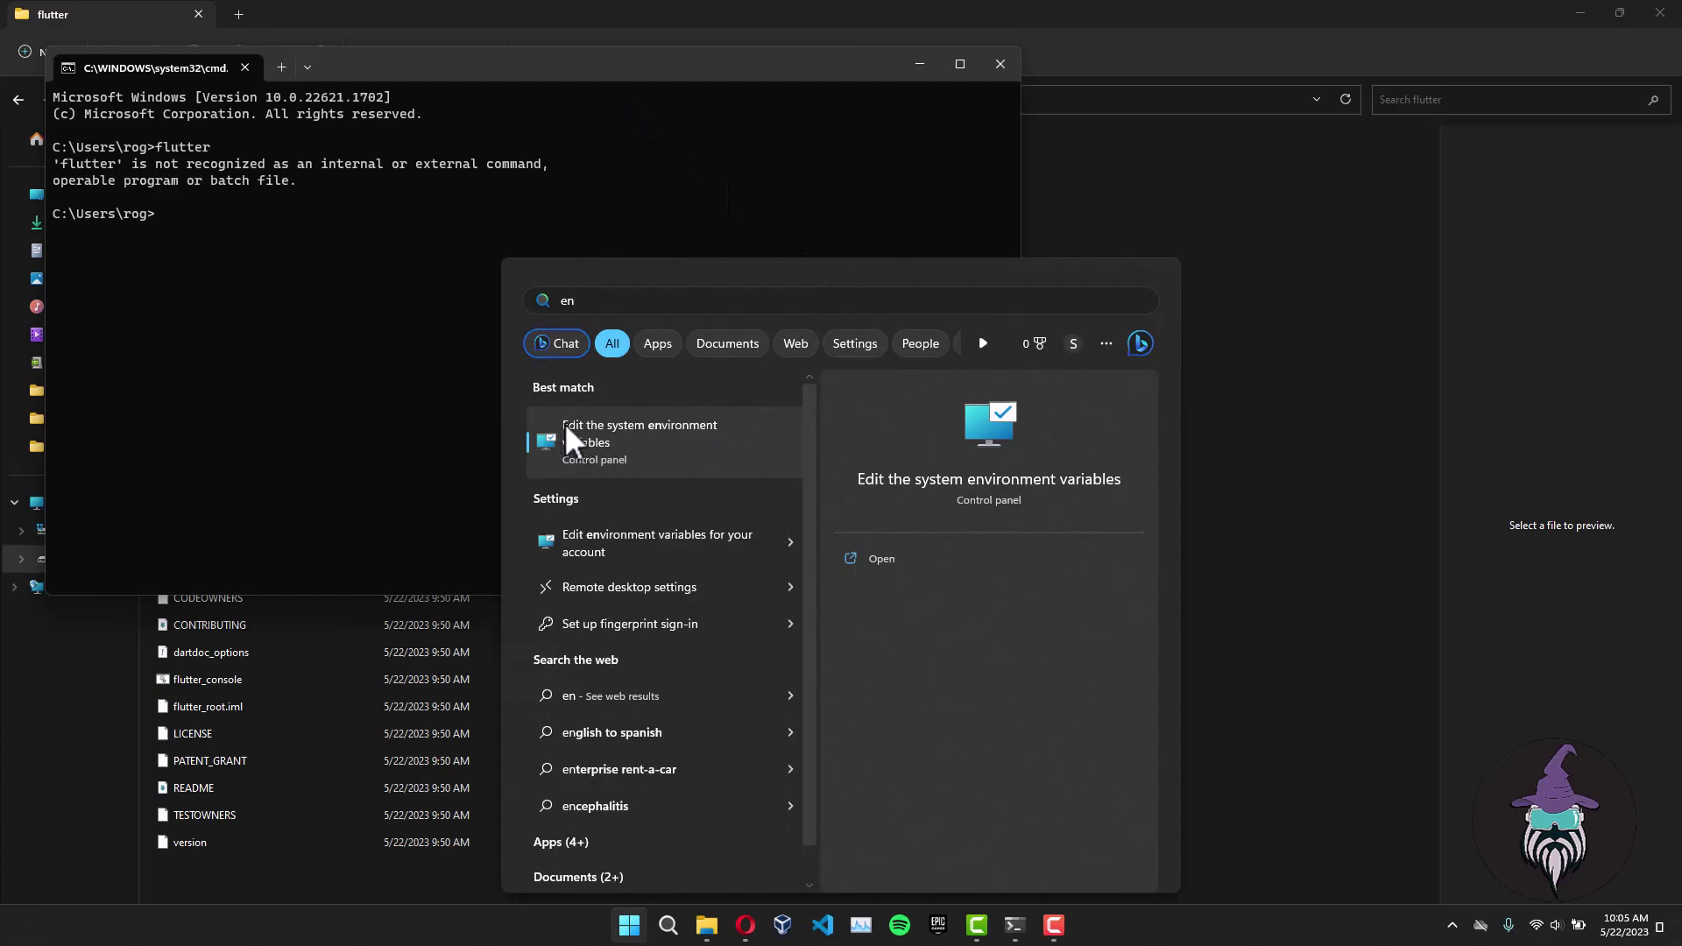
pyautogui.click(642, 447)
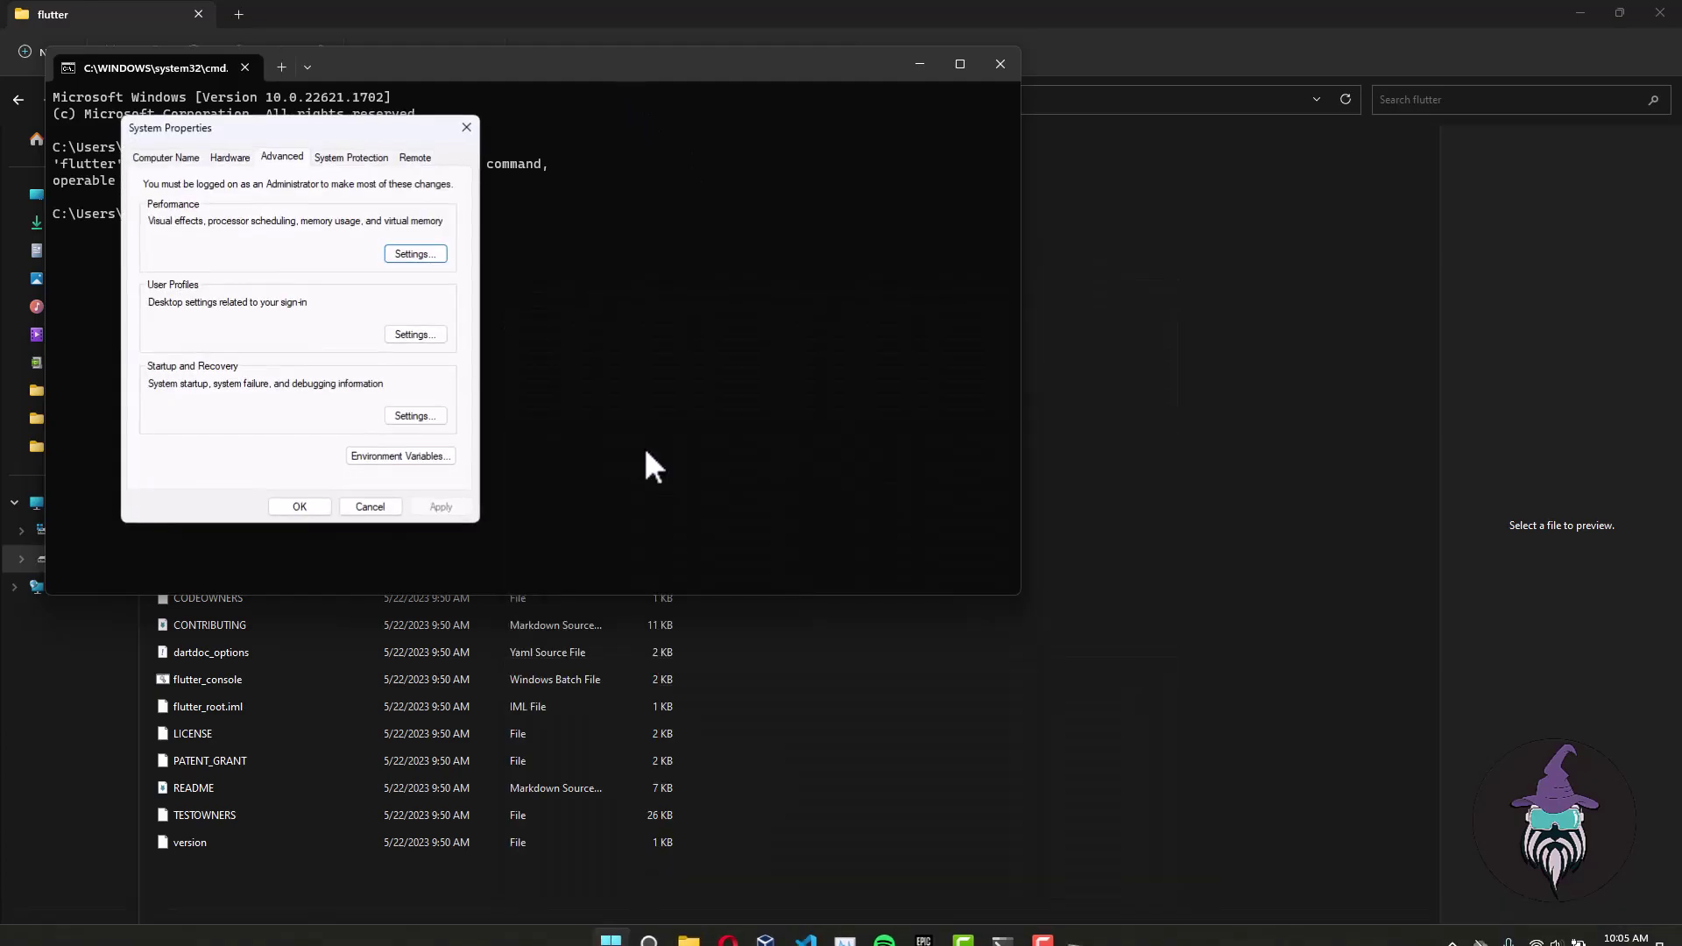
pyautogui.click(414, 459)
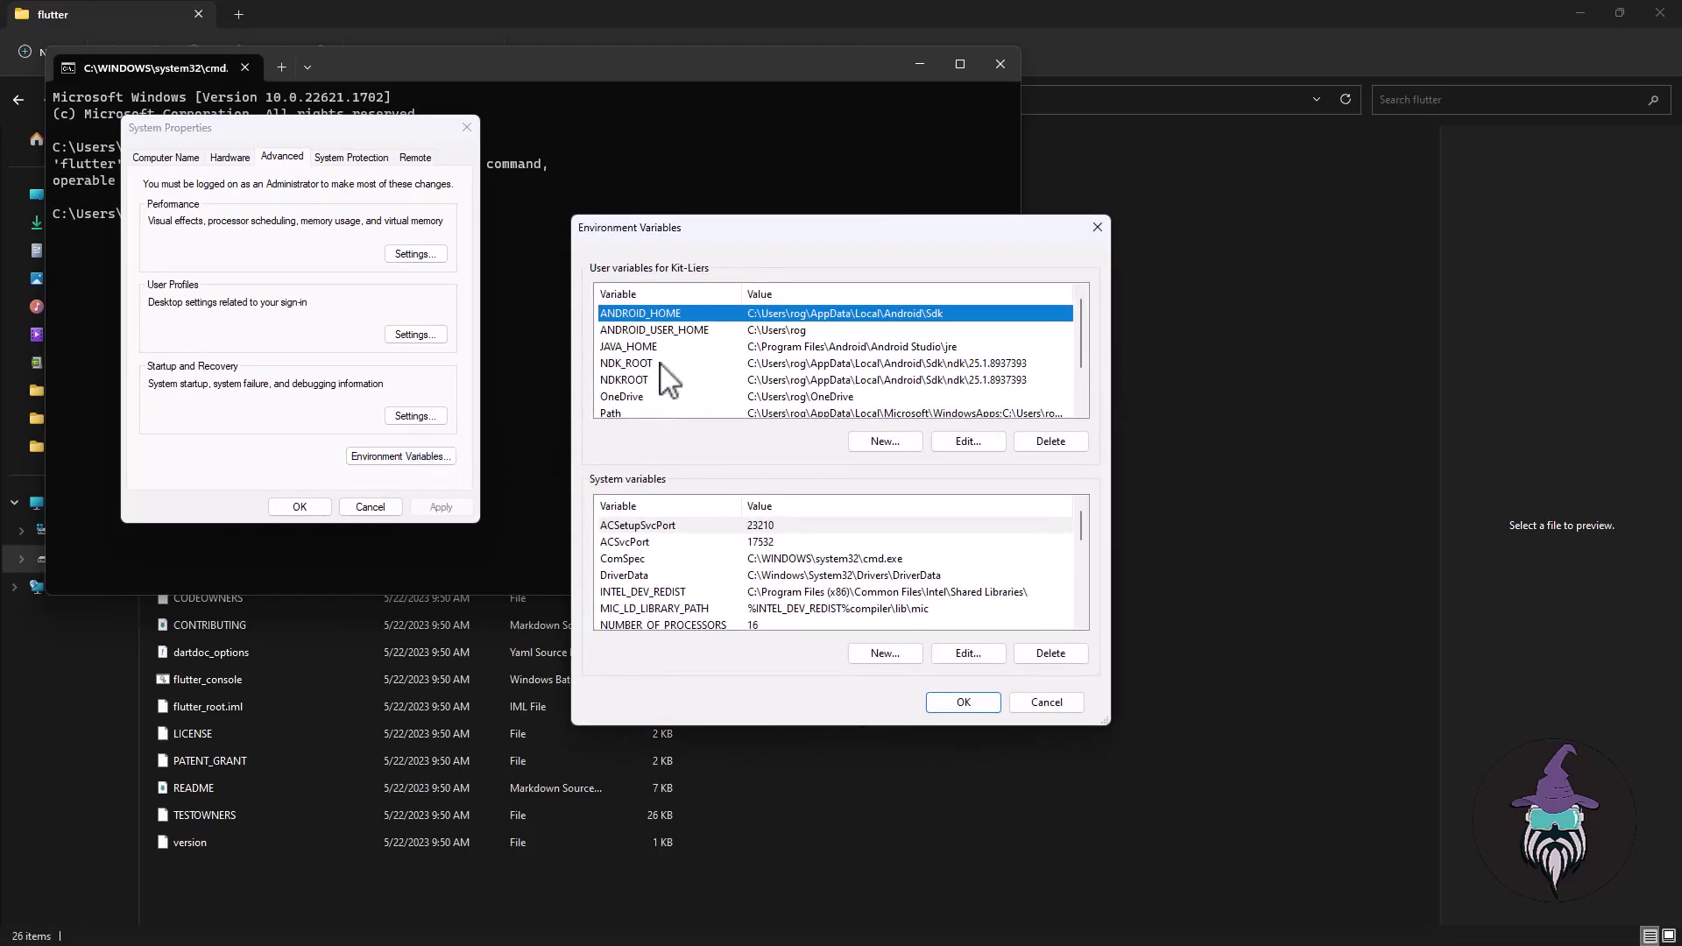
pyautogui.scroll(-1, 660, 363)
pyautogui.click(642, 364)
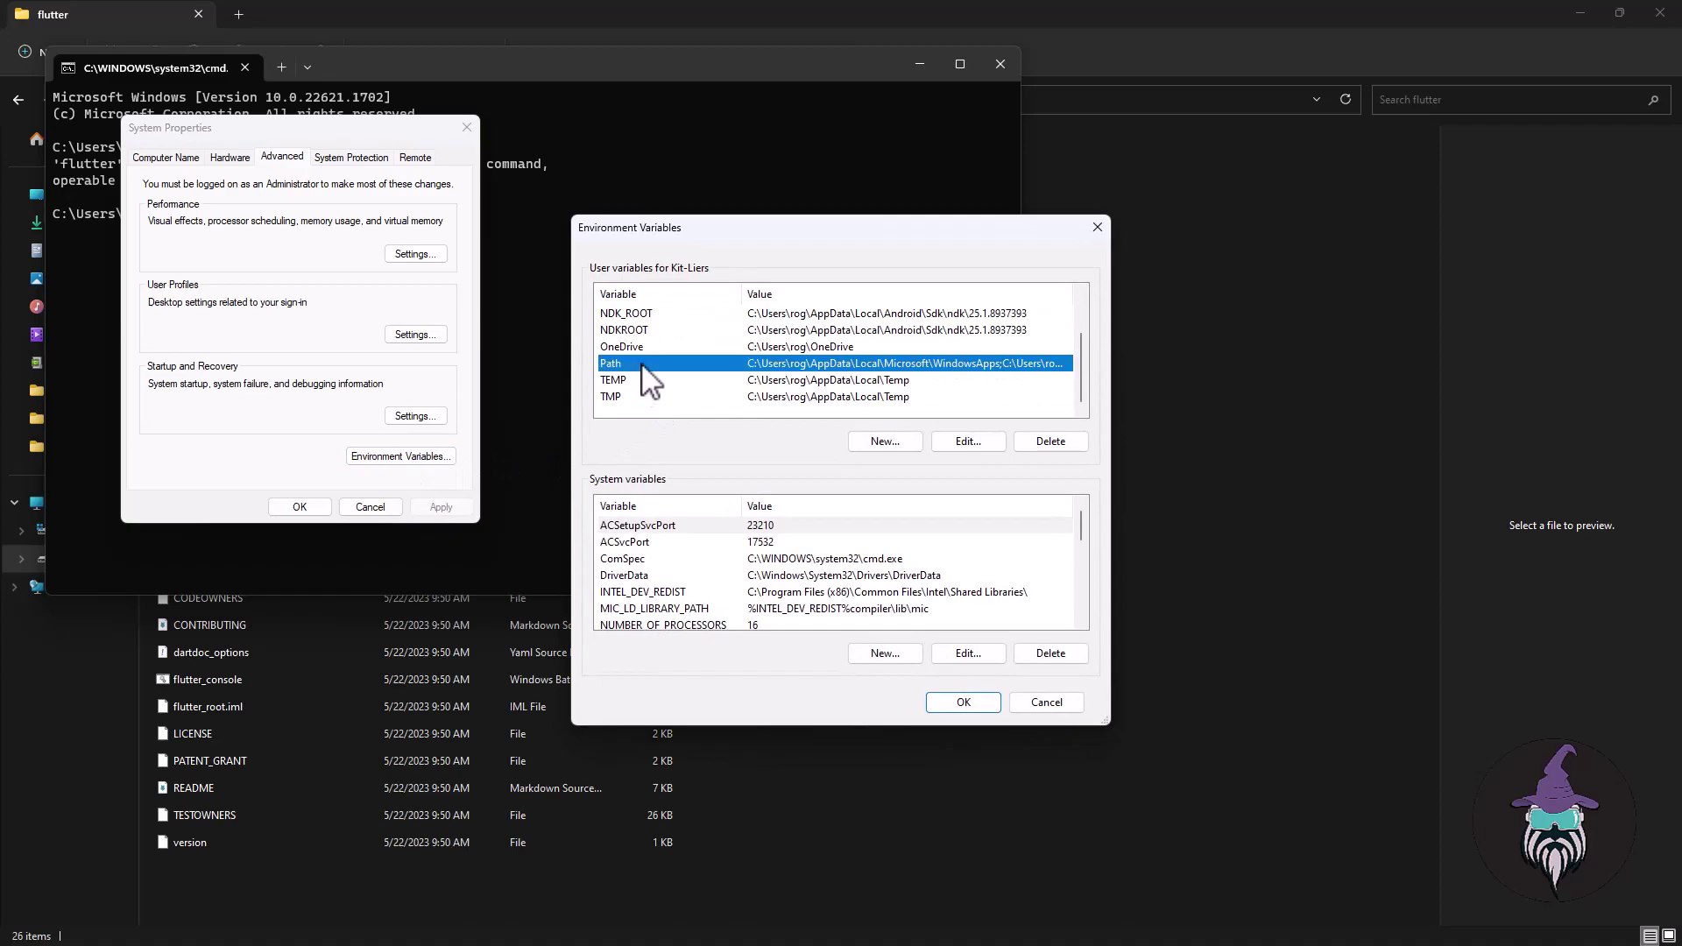
pyautogui.doubleClick(642, 364)
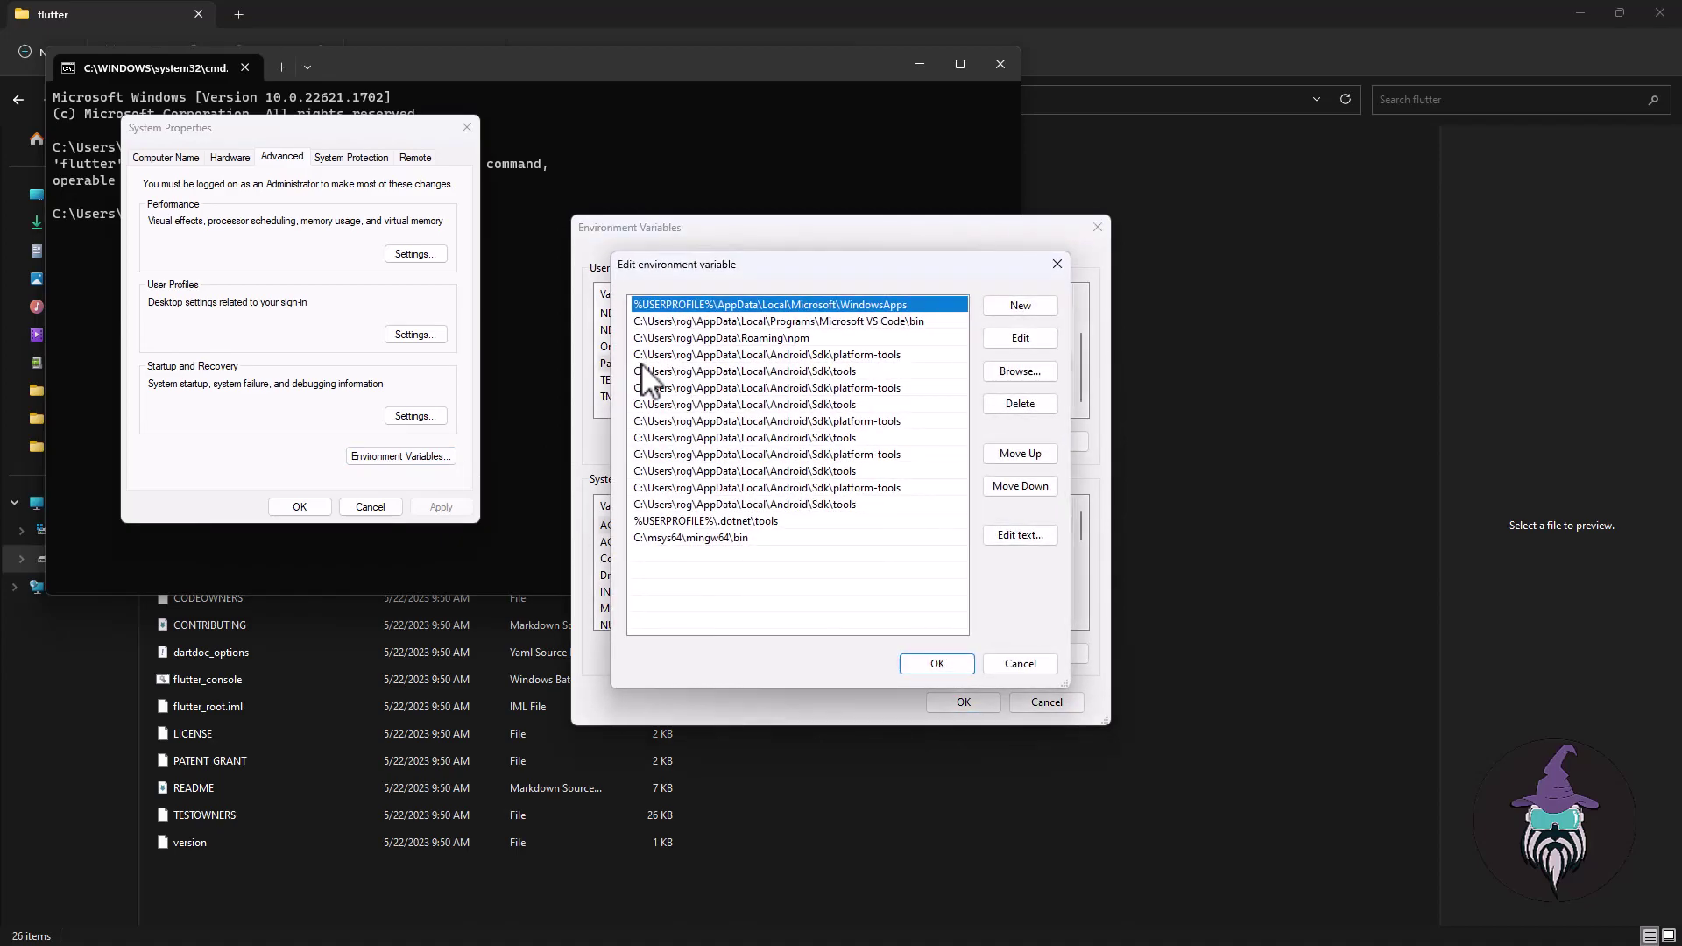
pyautogui.click(1016, 306)
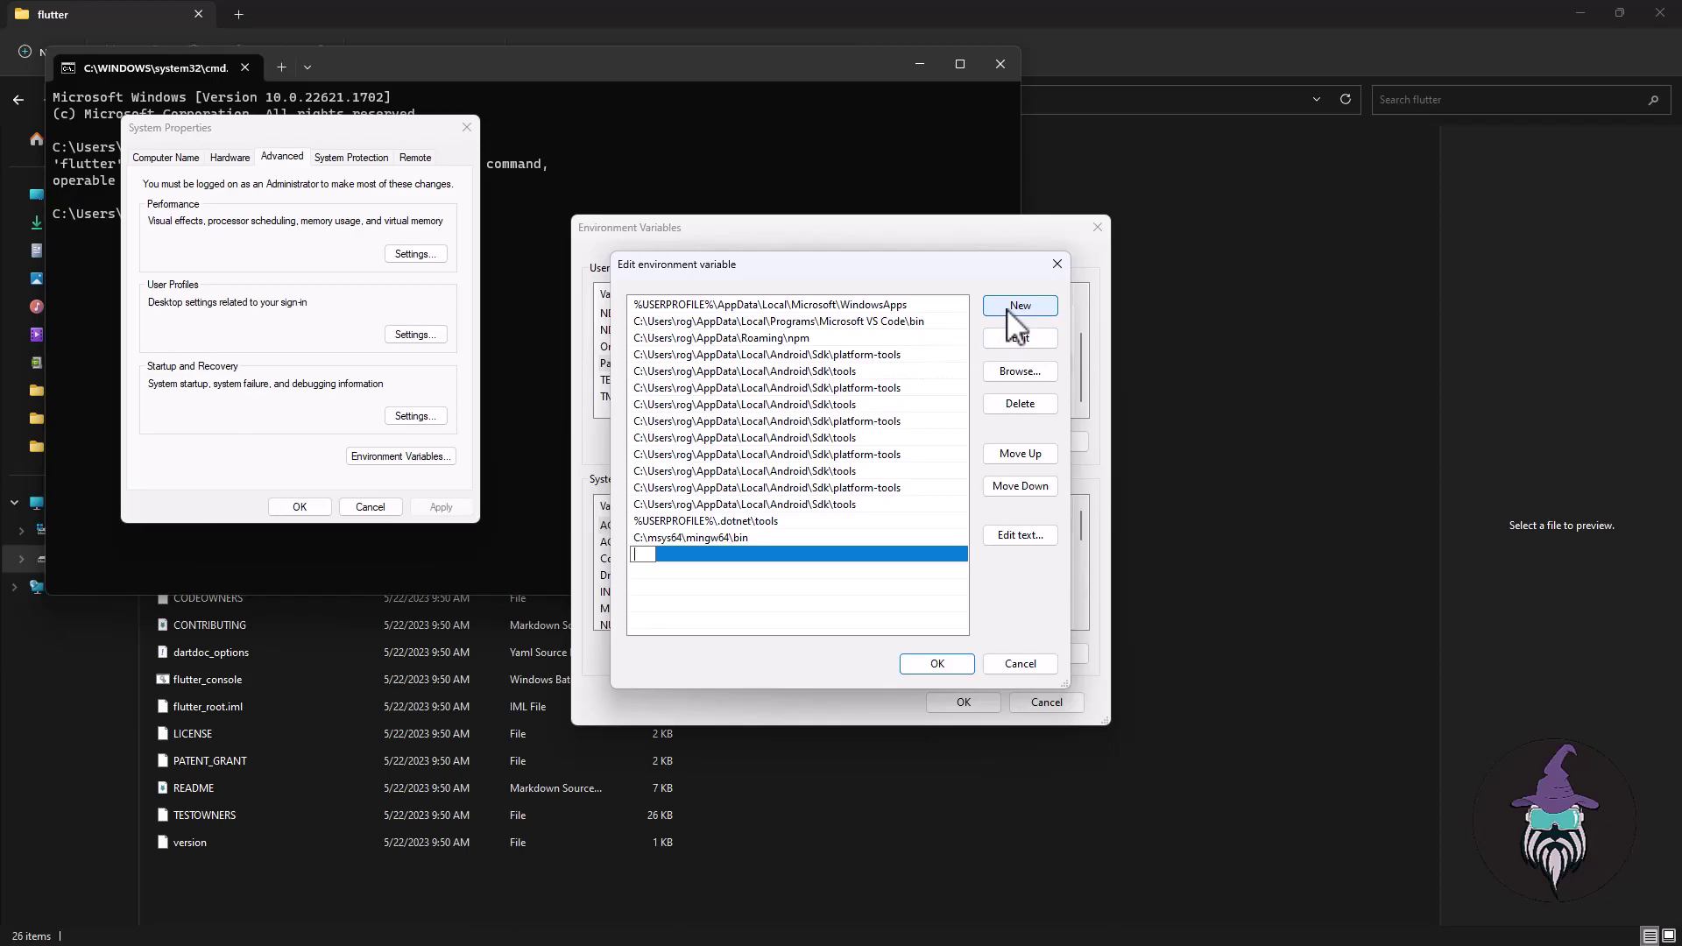
# - Switch to File Explorer, open the flutter folder's bin subfolder and copy its full path
pyautogui.click(1137, 127)
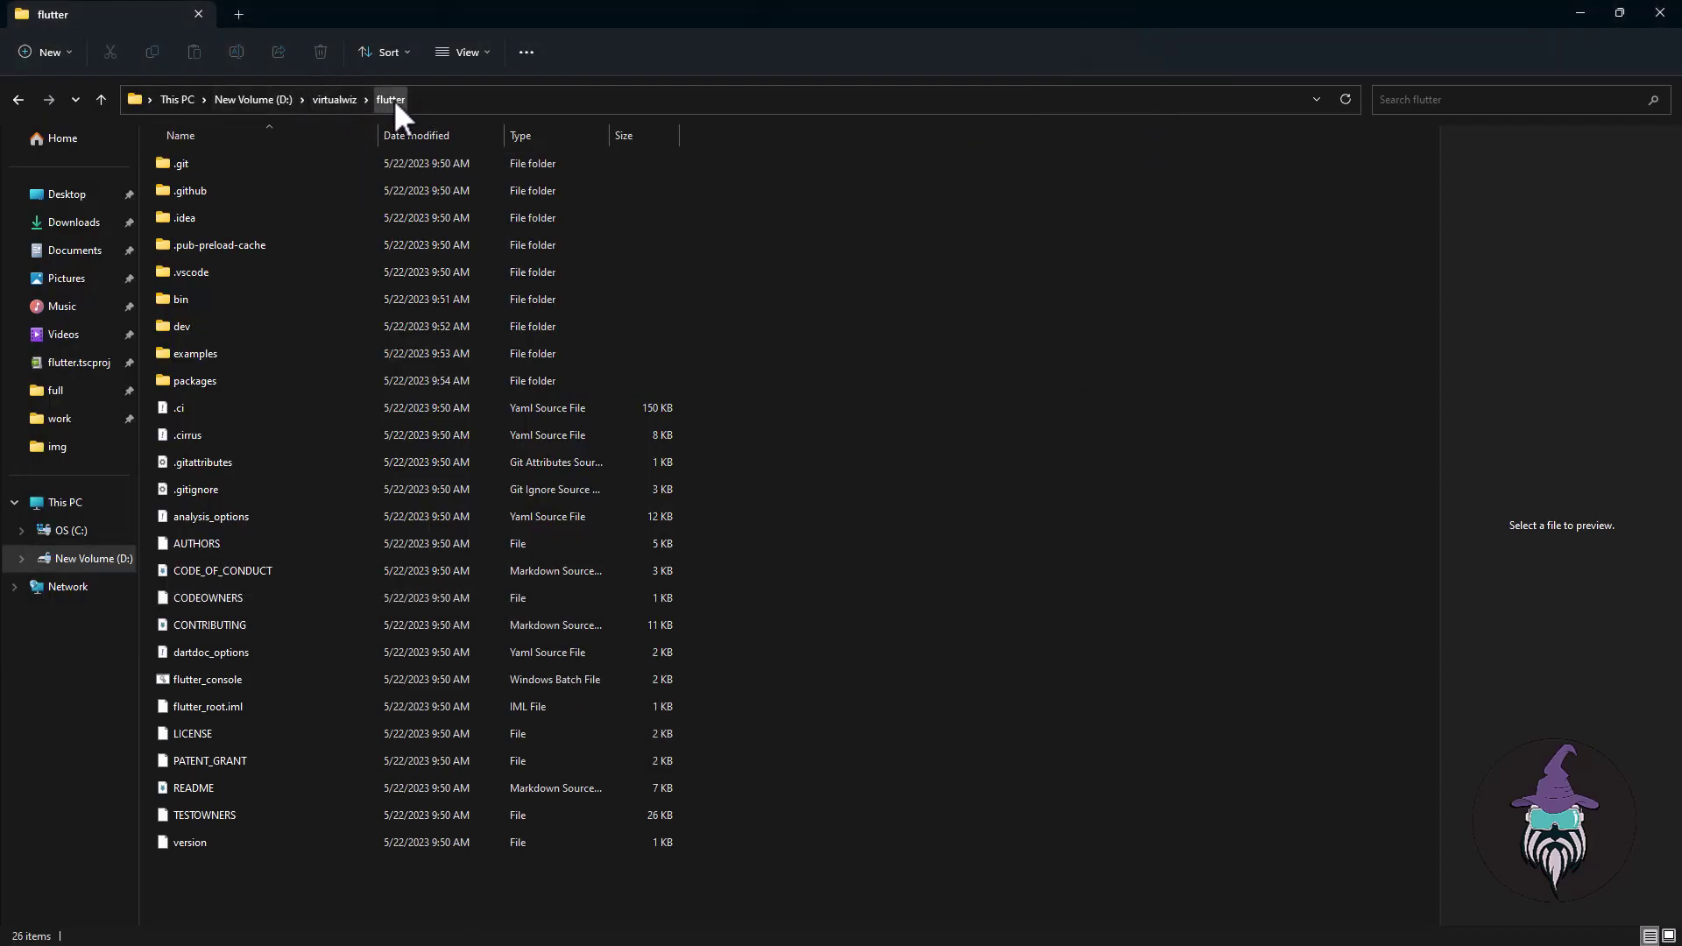
pyautogui.doubleClick(193, 299)
pyautogui.click(488, 106)
pyautogui.hotkey('ctrl', 'c')
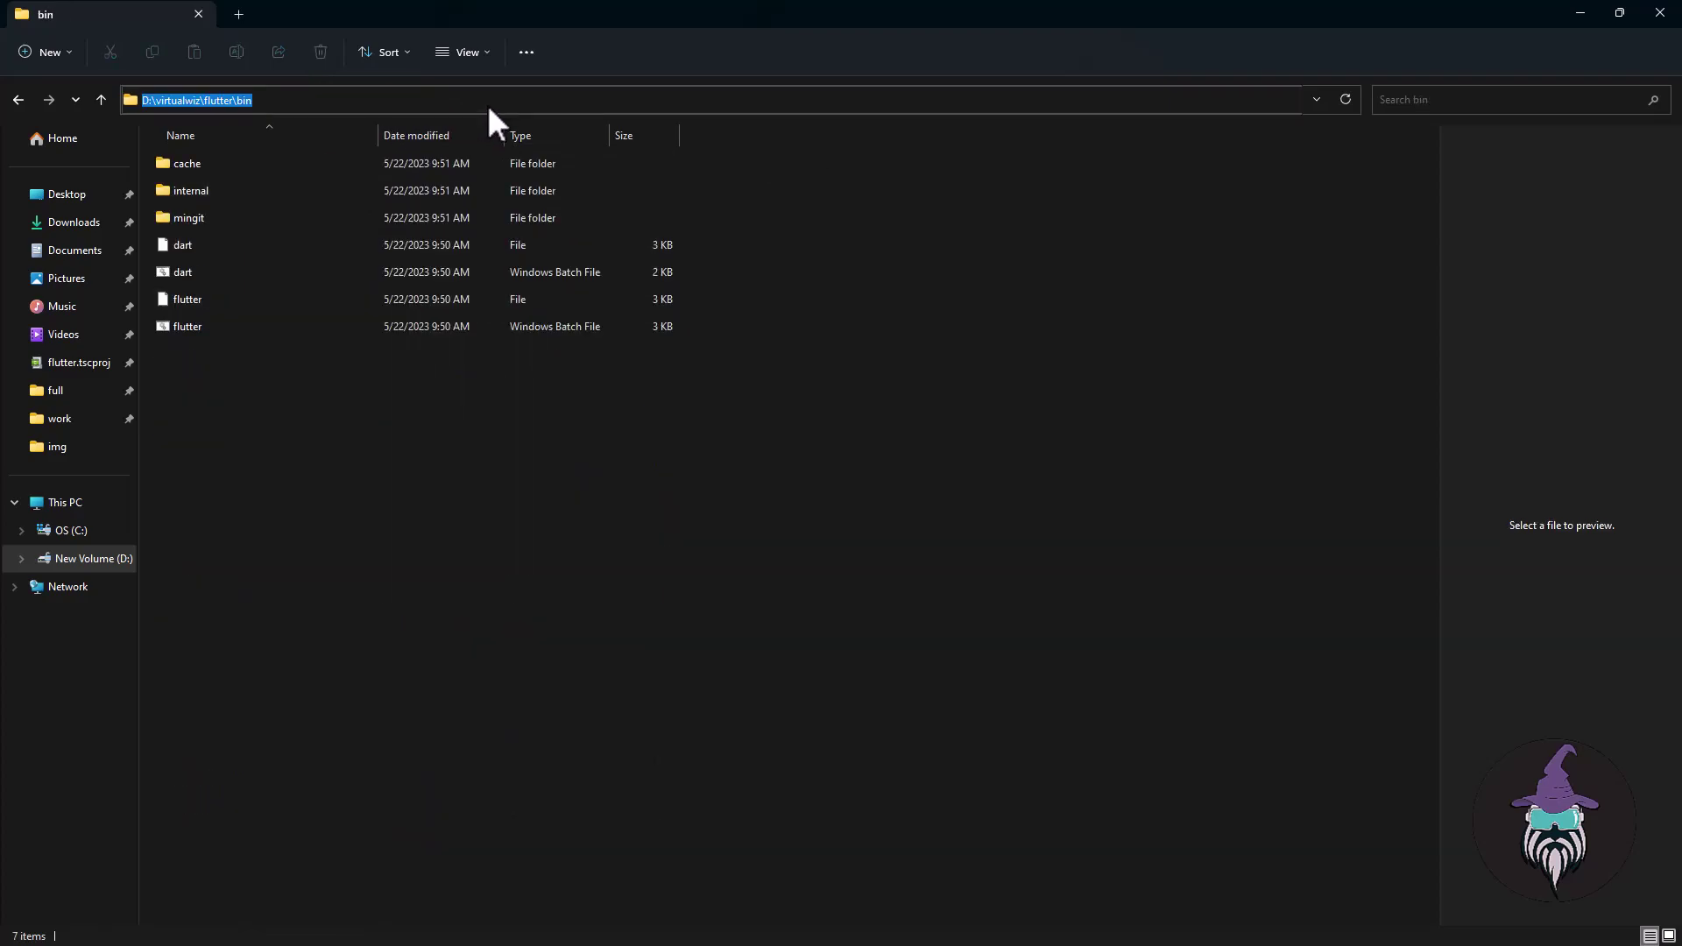
# - Add D:\virtualwiz\flutter\bin as a new entry in the user Path variable and save the environment variable changes
pyautogui.hotkey('alt', 'Tab')
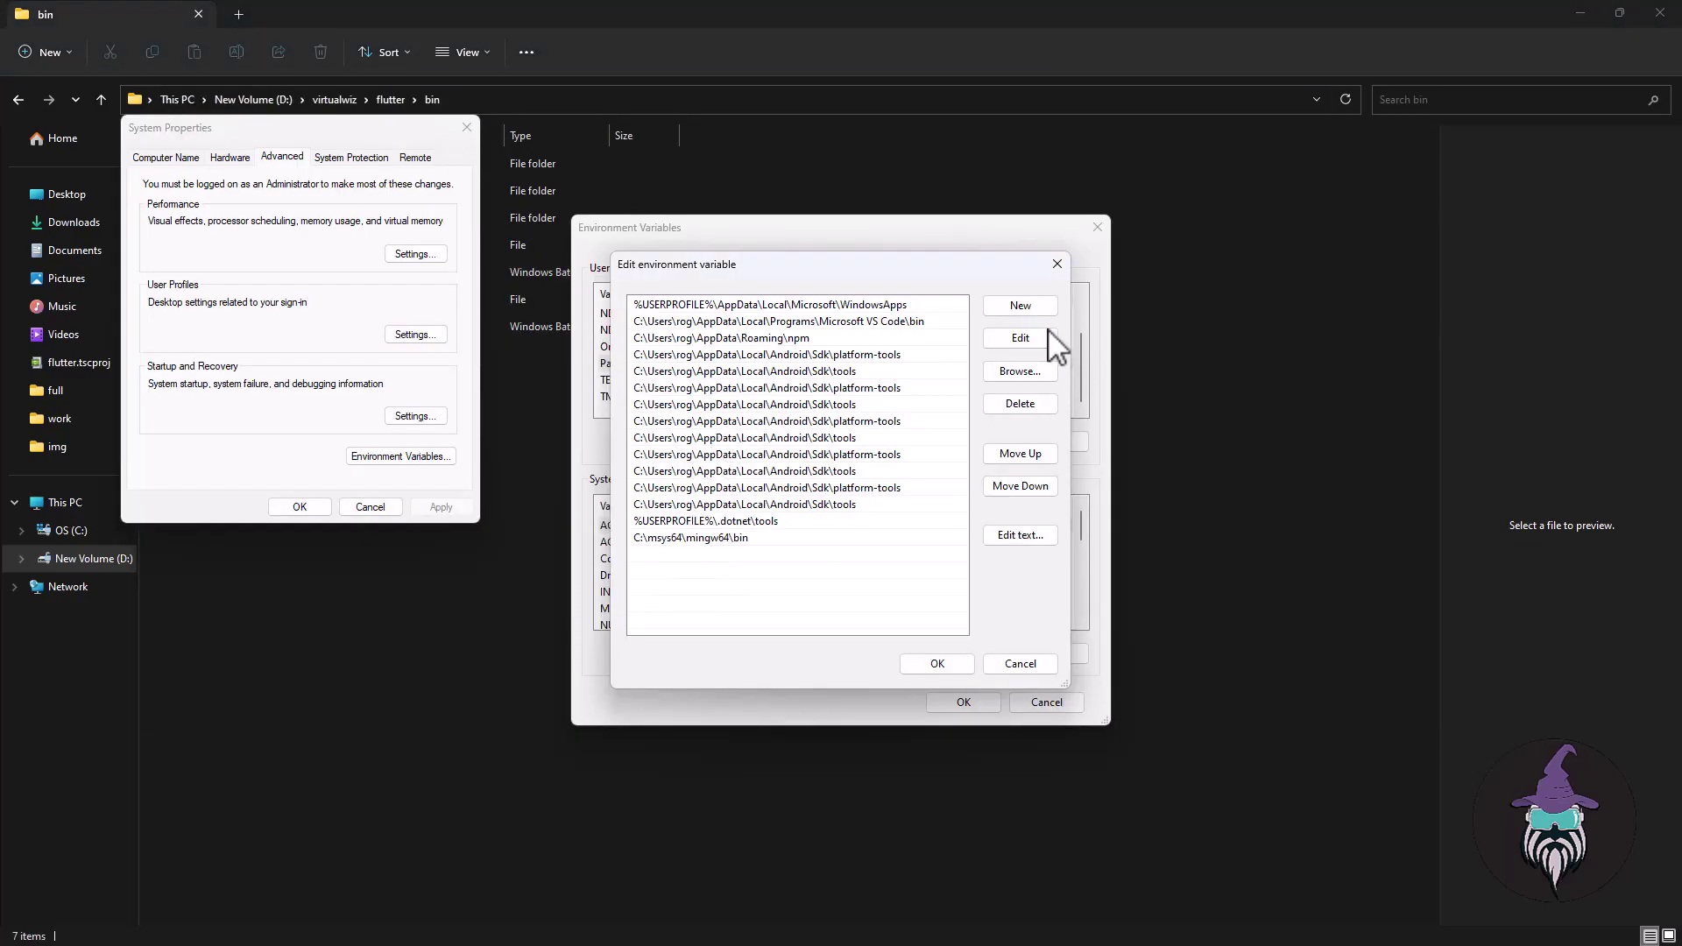
pyautogui.click(1020, 306)
pyautogui.hotkey('ctrl', 'v')
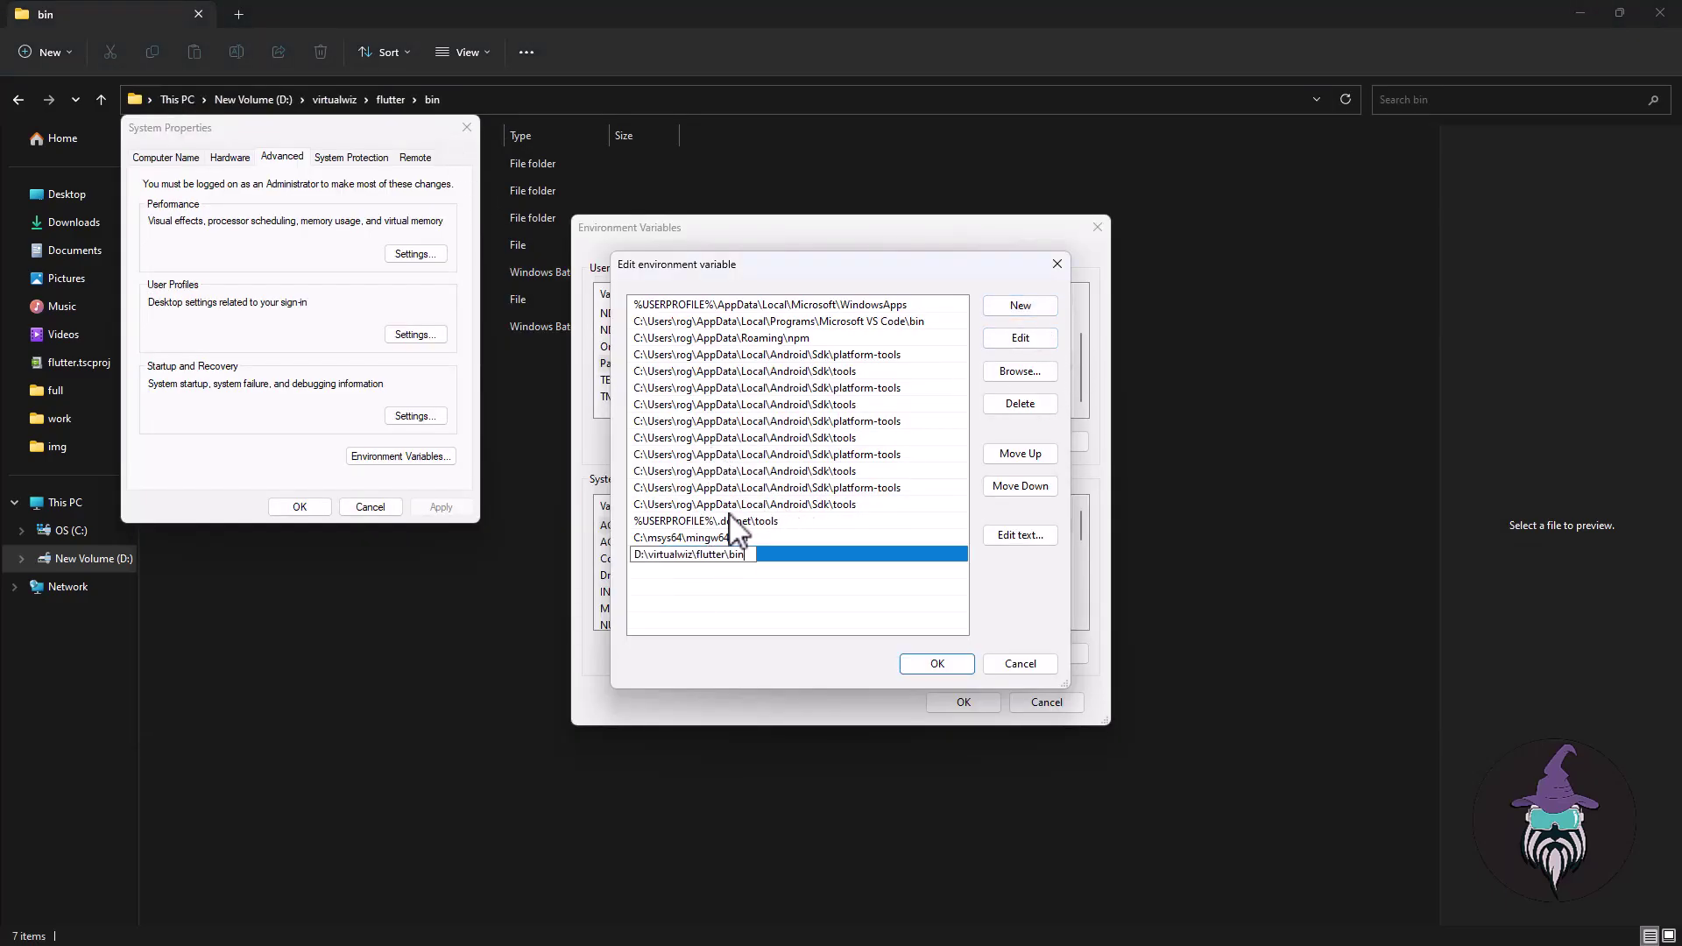
pyautogui.click(930, 658)
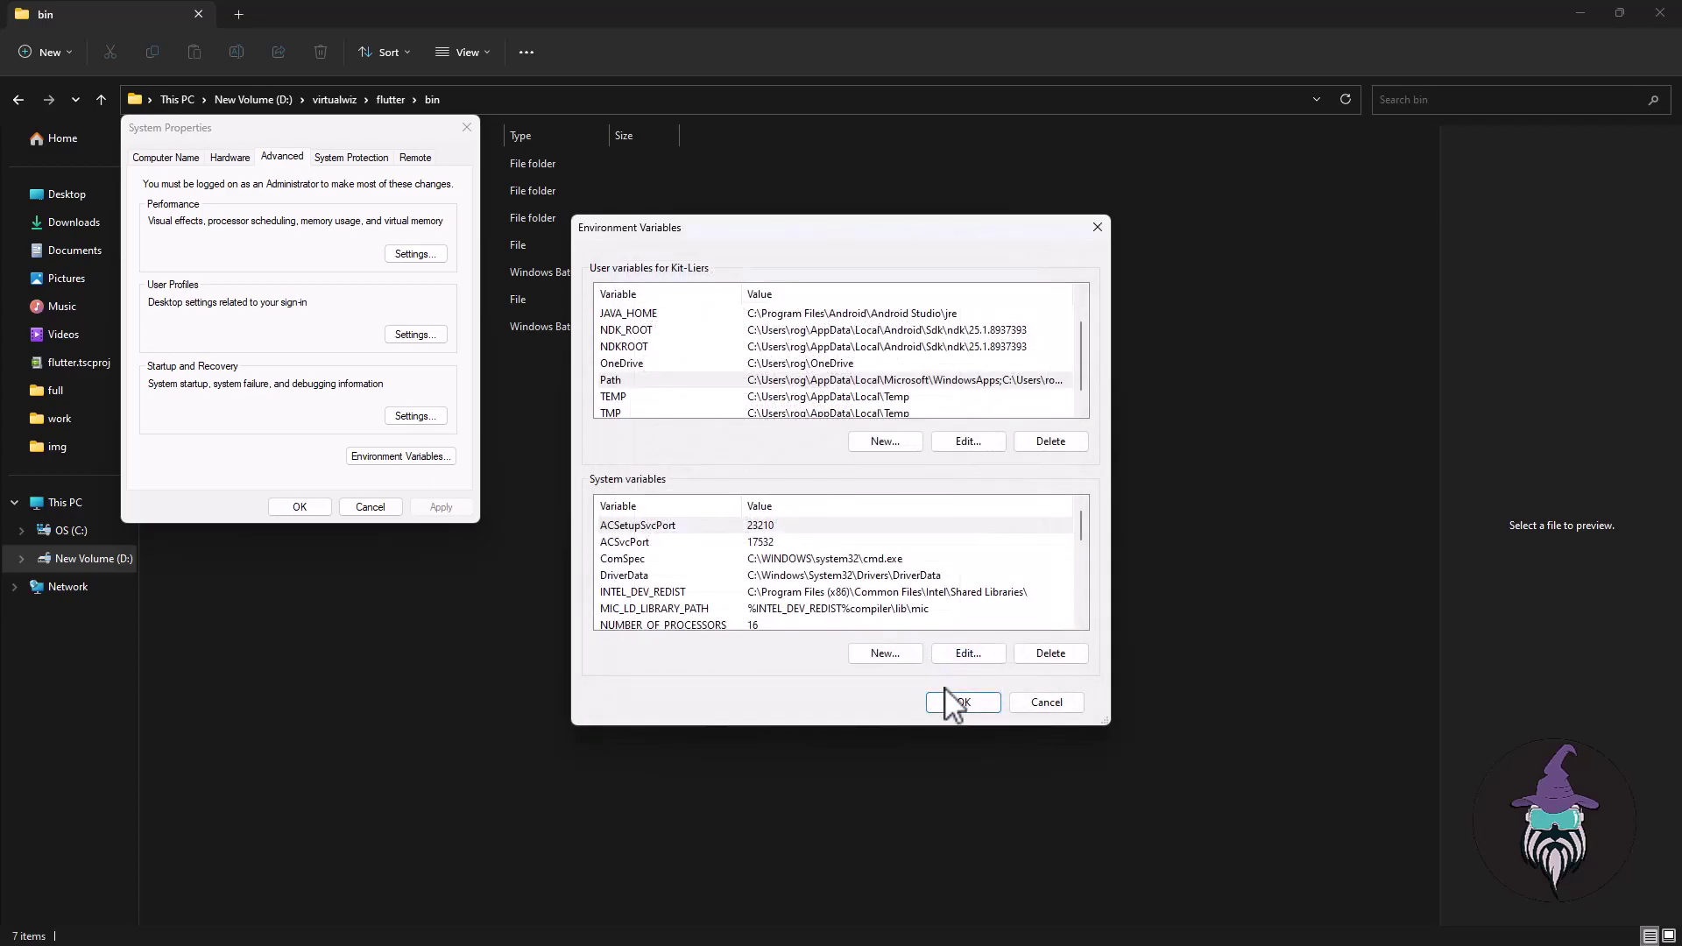
pyautogui.click(963, 703)
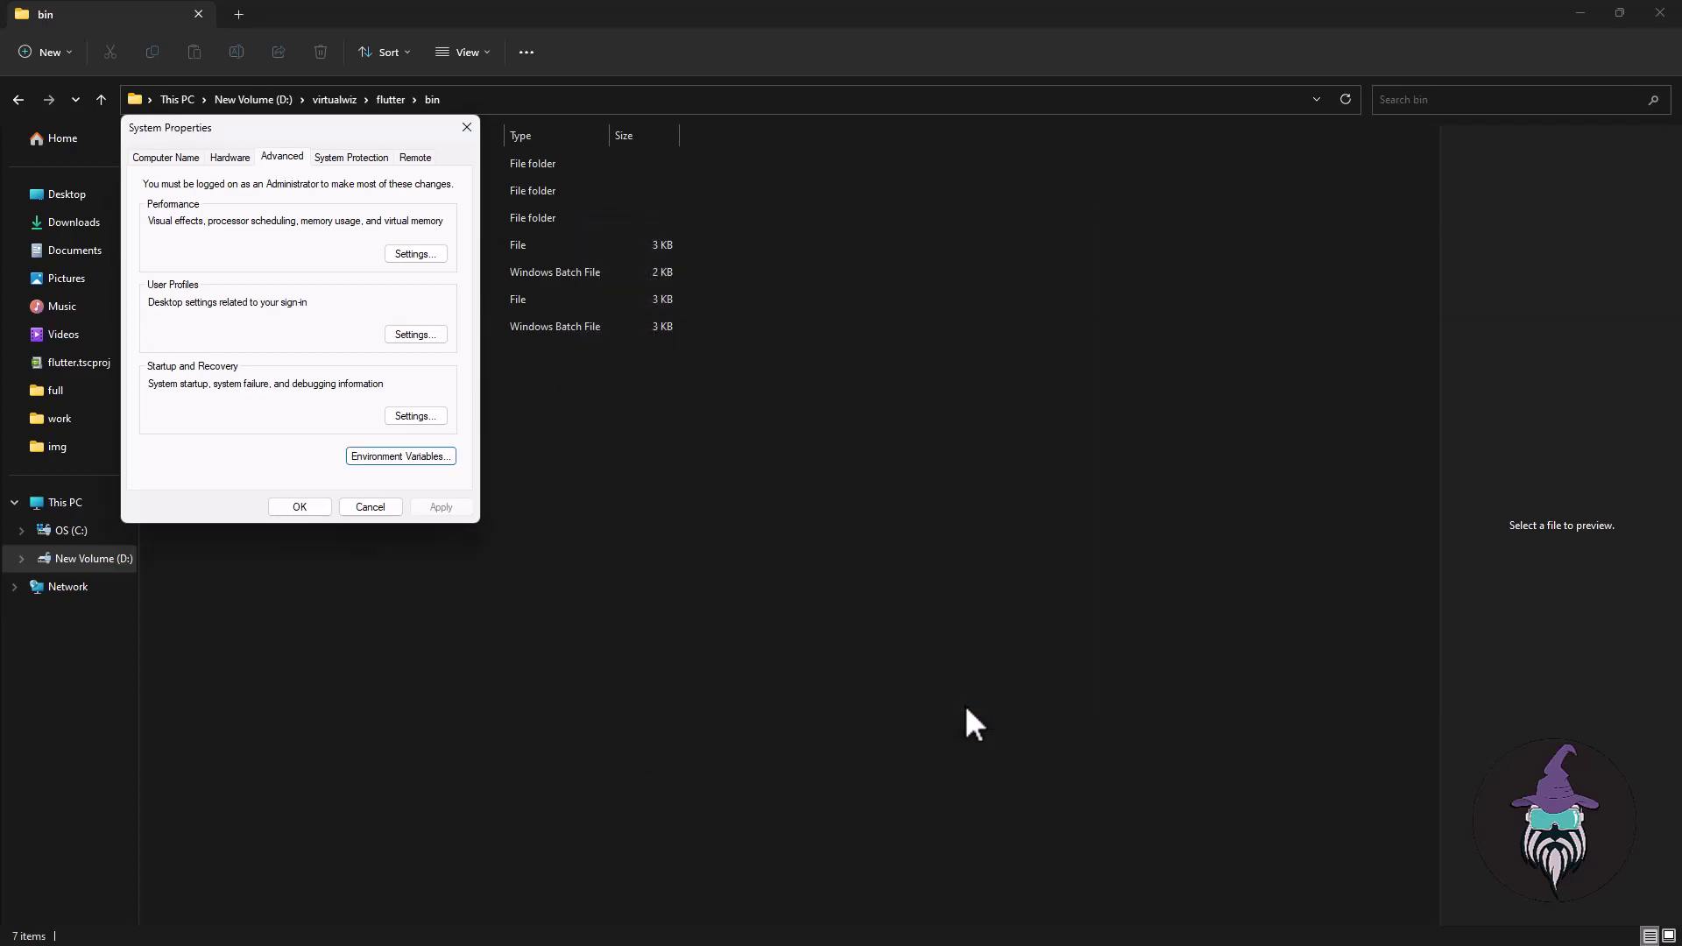
pyautogui.click(300, 506)
# - Switch to the Command Prompt window that was open before the Path change and close it
pyautogui.hotkey('alt', 'Tab')
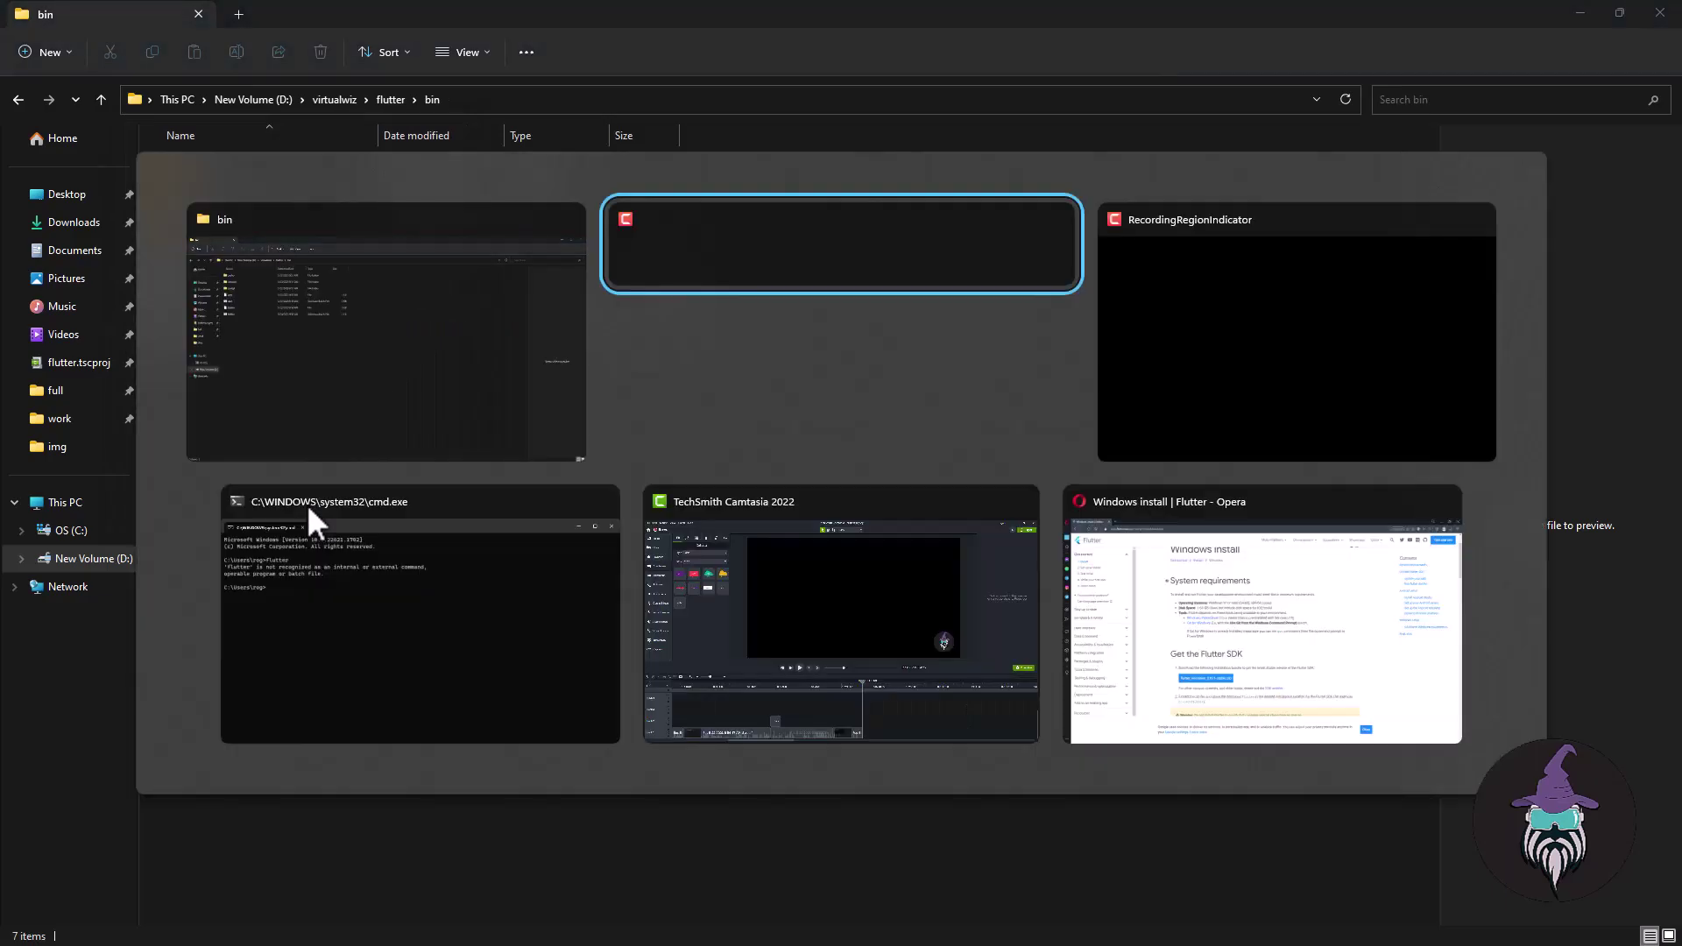
pyautogui.hotkey('alt', 'Tab')
pyautogui.hotkey('alt', 'Tab')
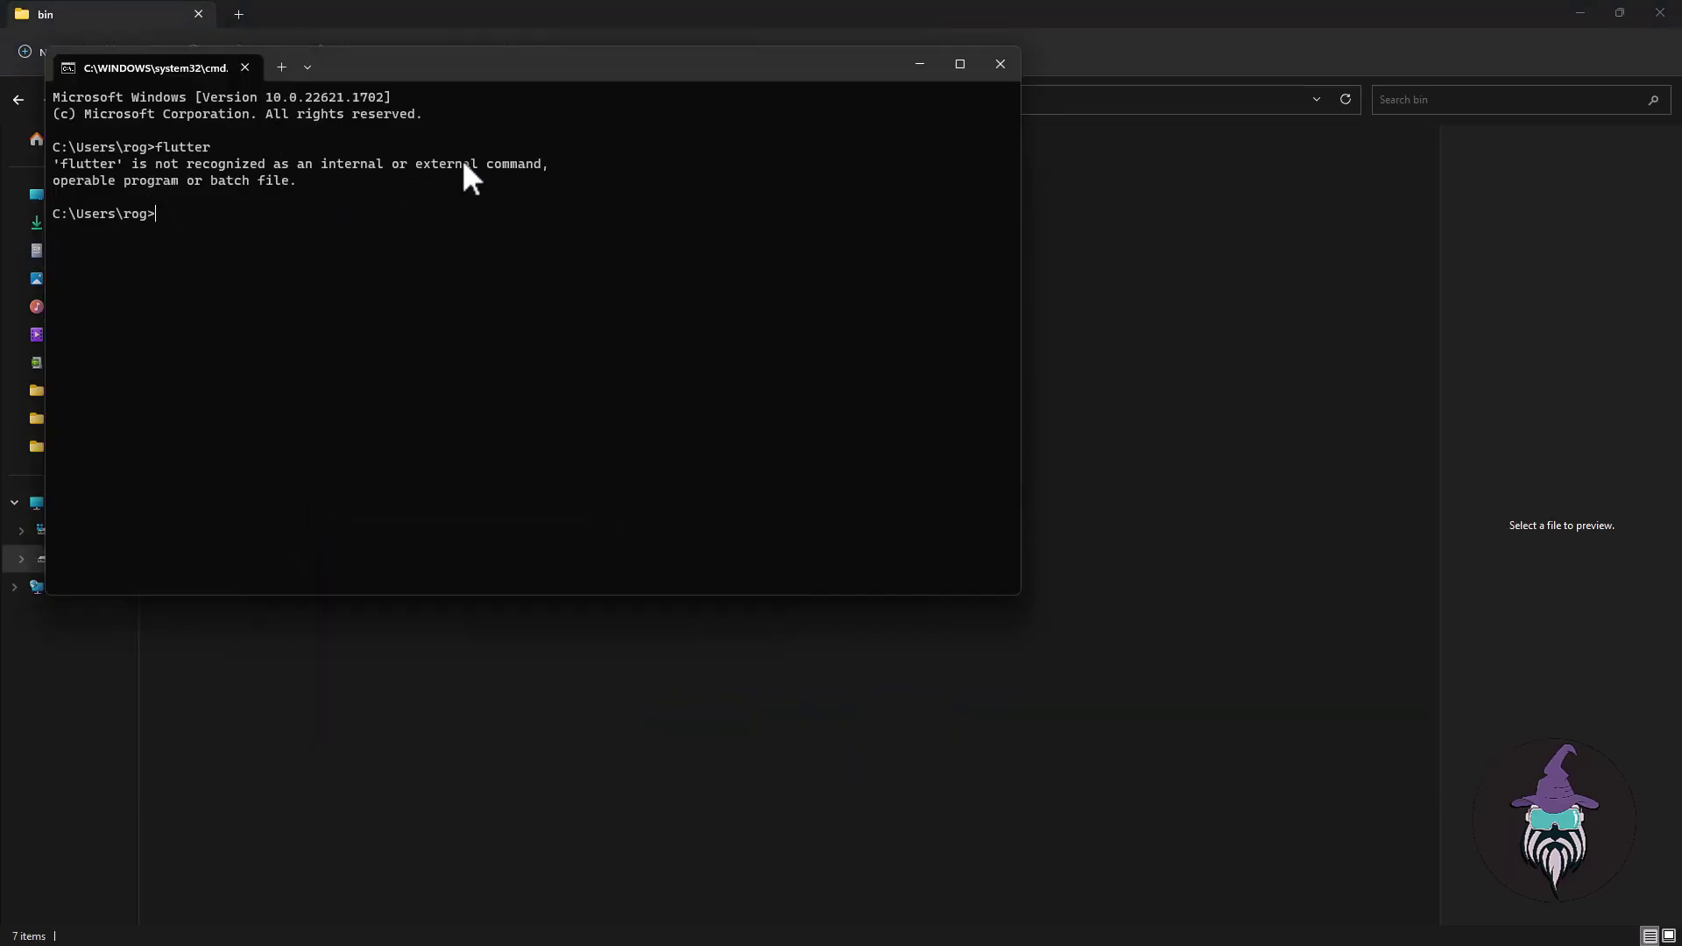
pyautogui.click(1000, 63)
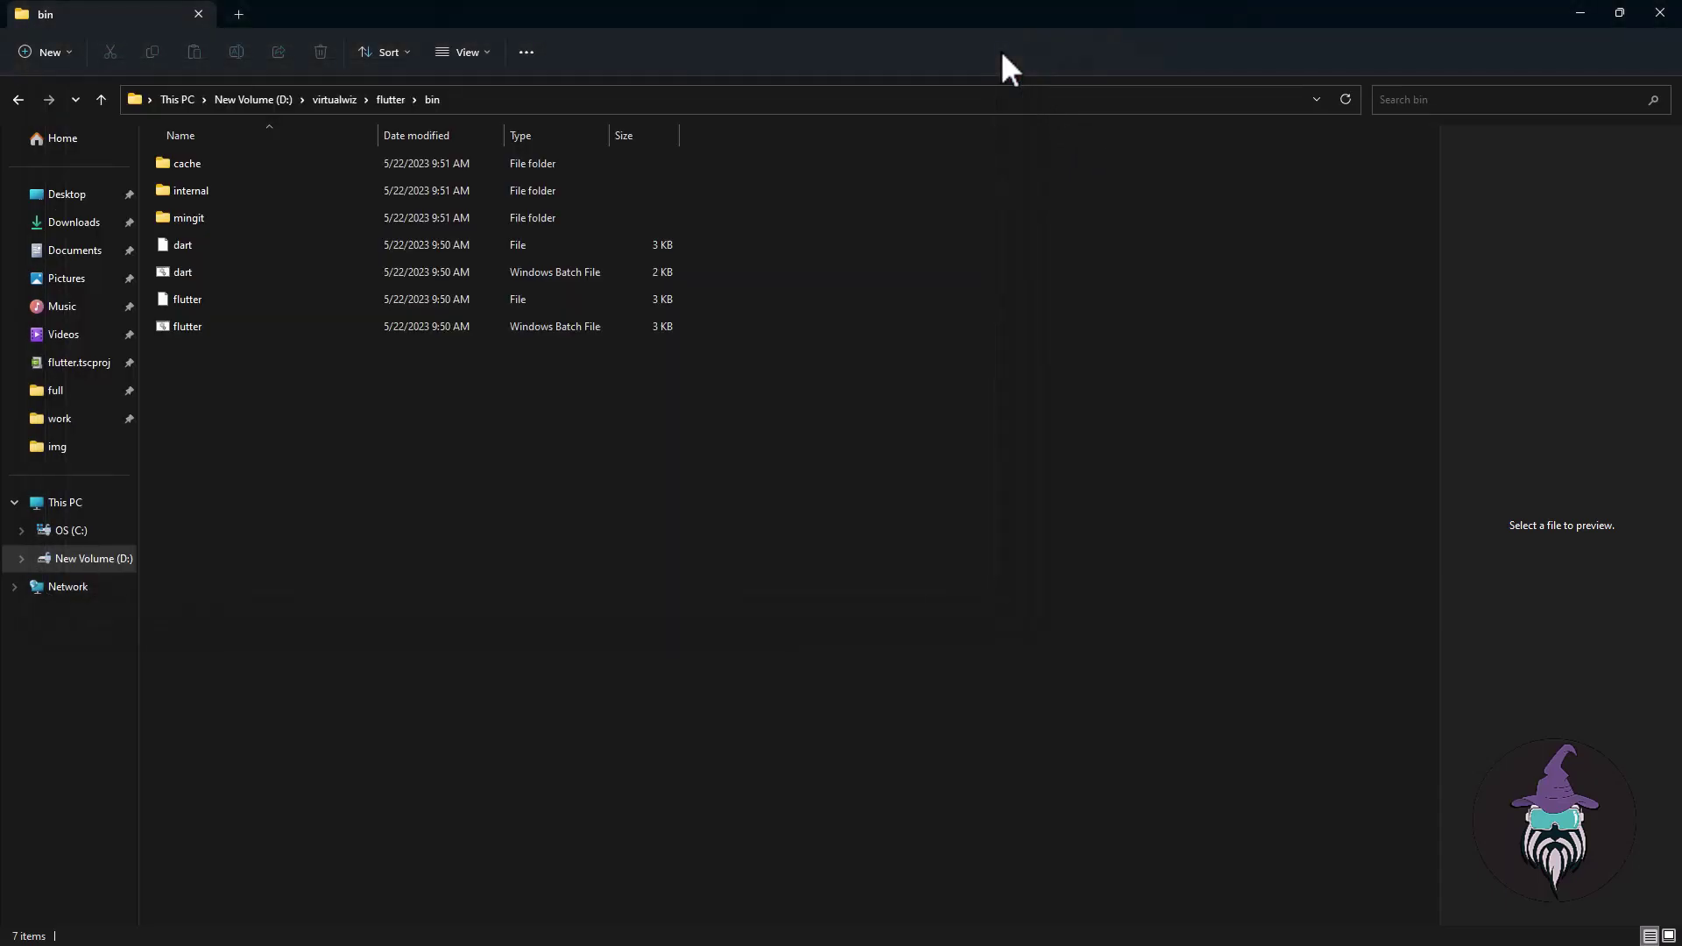
# - Open a fresh Command Prompt with cmd, run the flutter command and look through its help output
pyautogui.press('super+r')
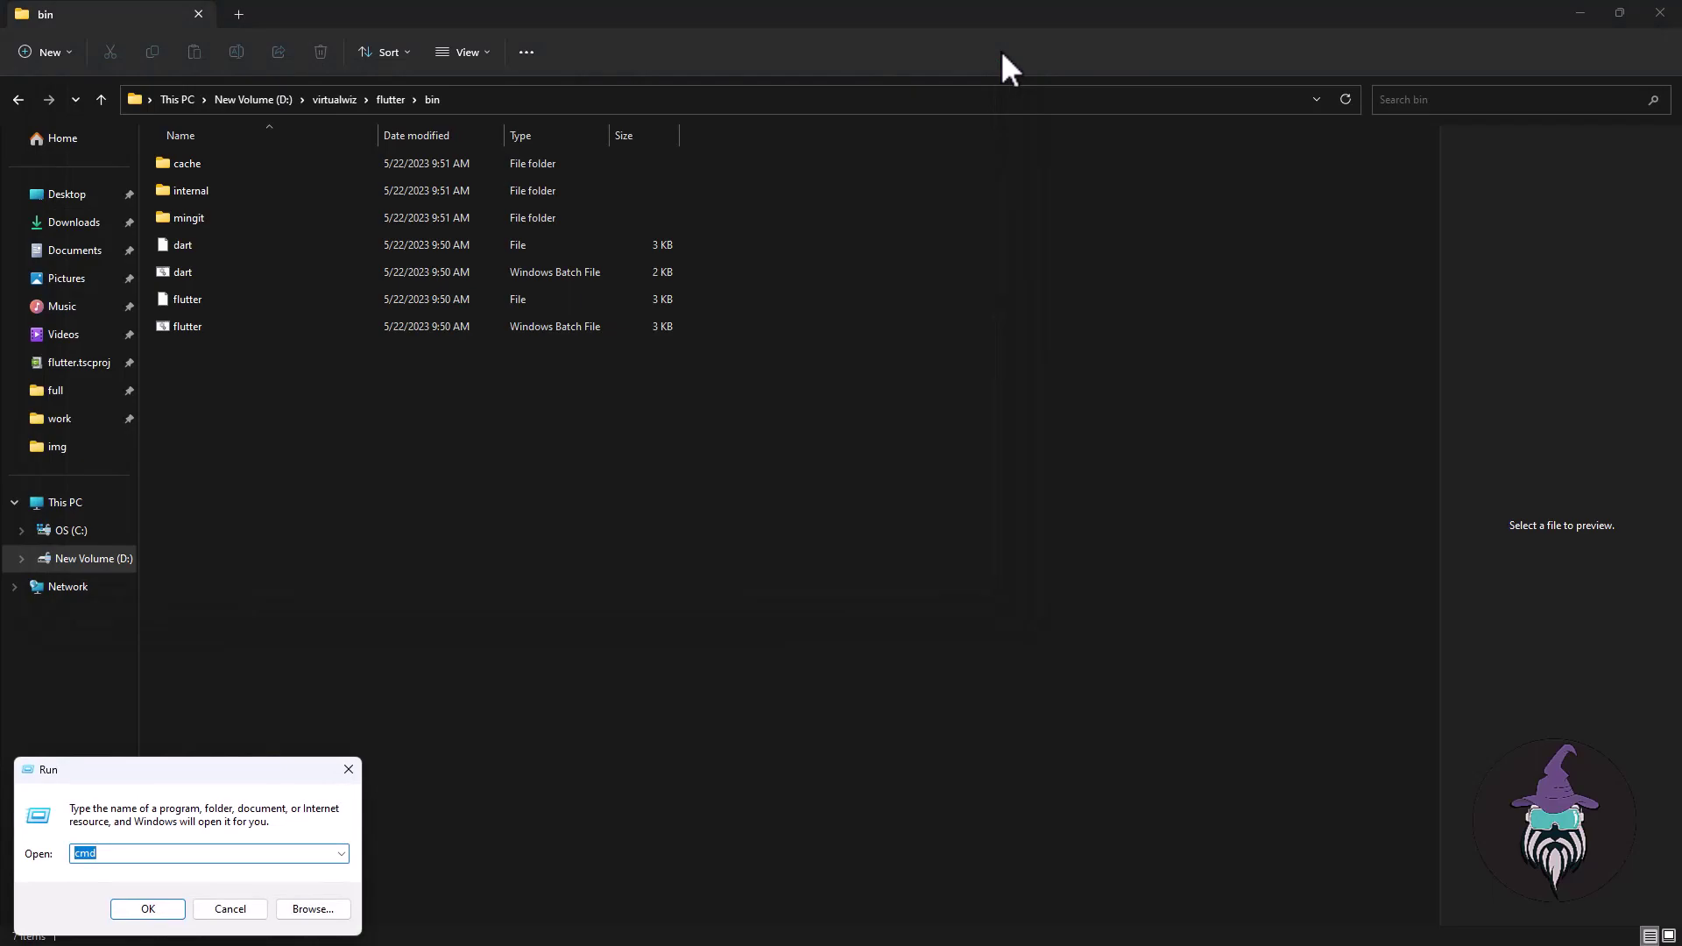
pyautogui.press('Return')
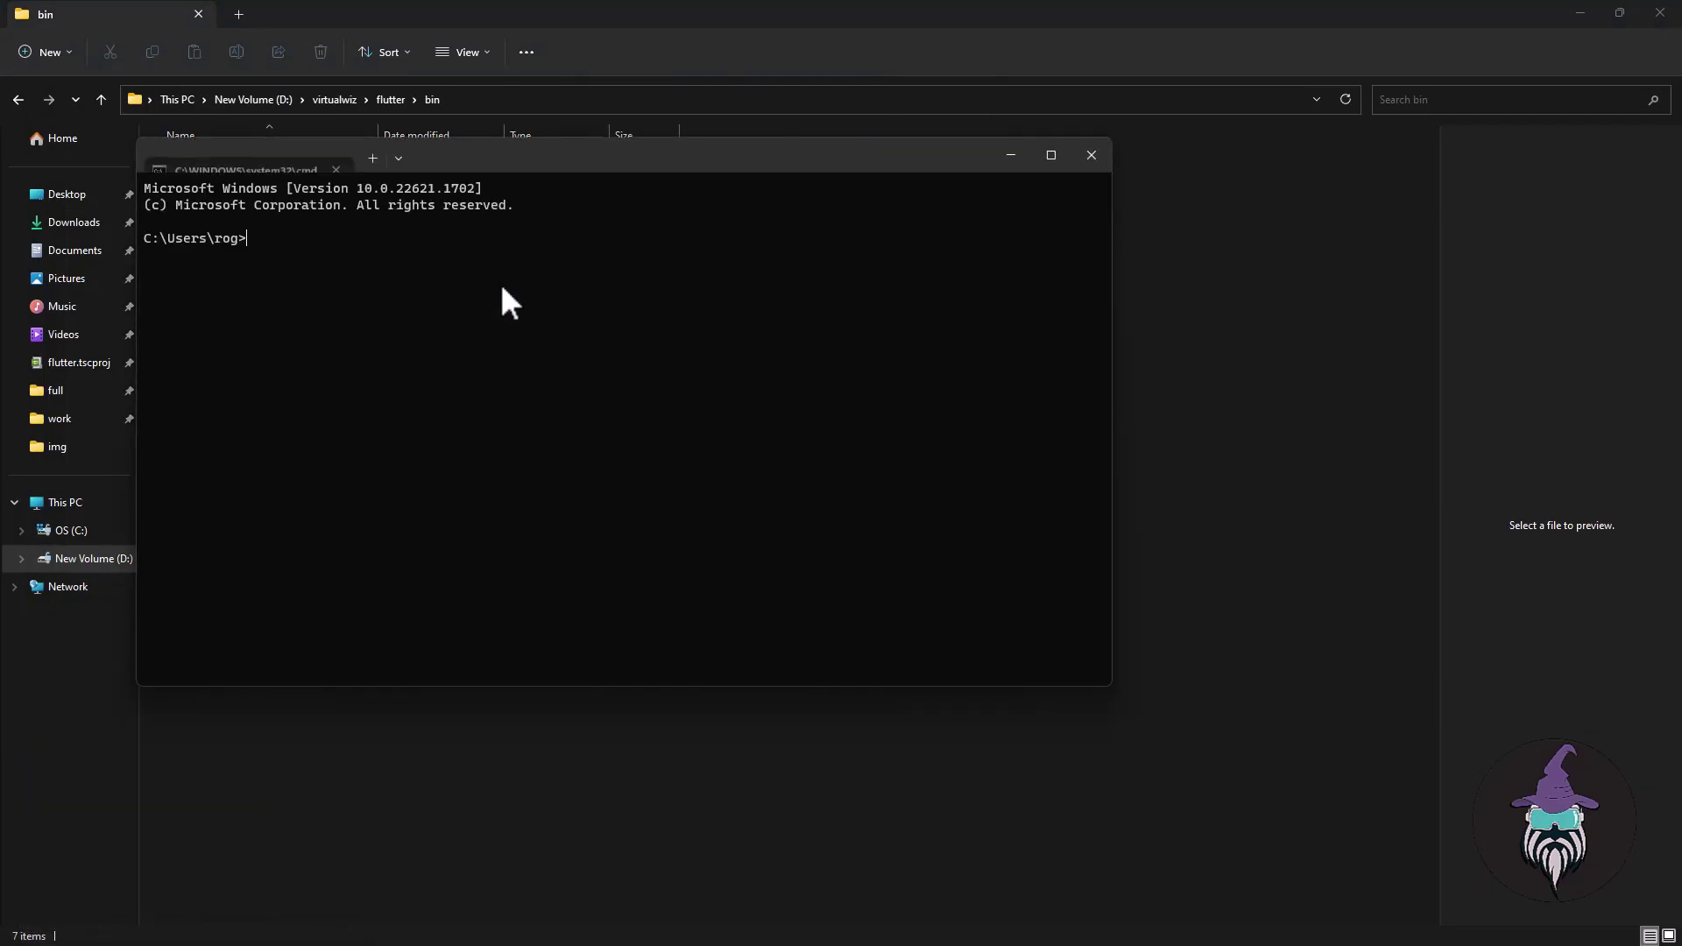
pyautogui.write('flutter')
pyautogui.press('Return')
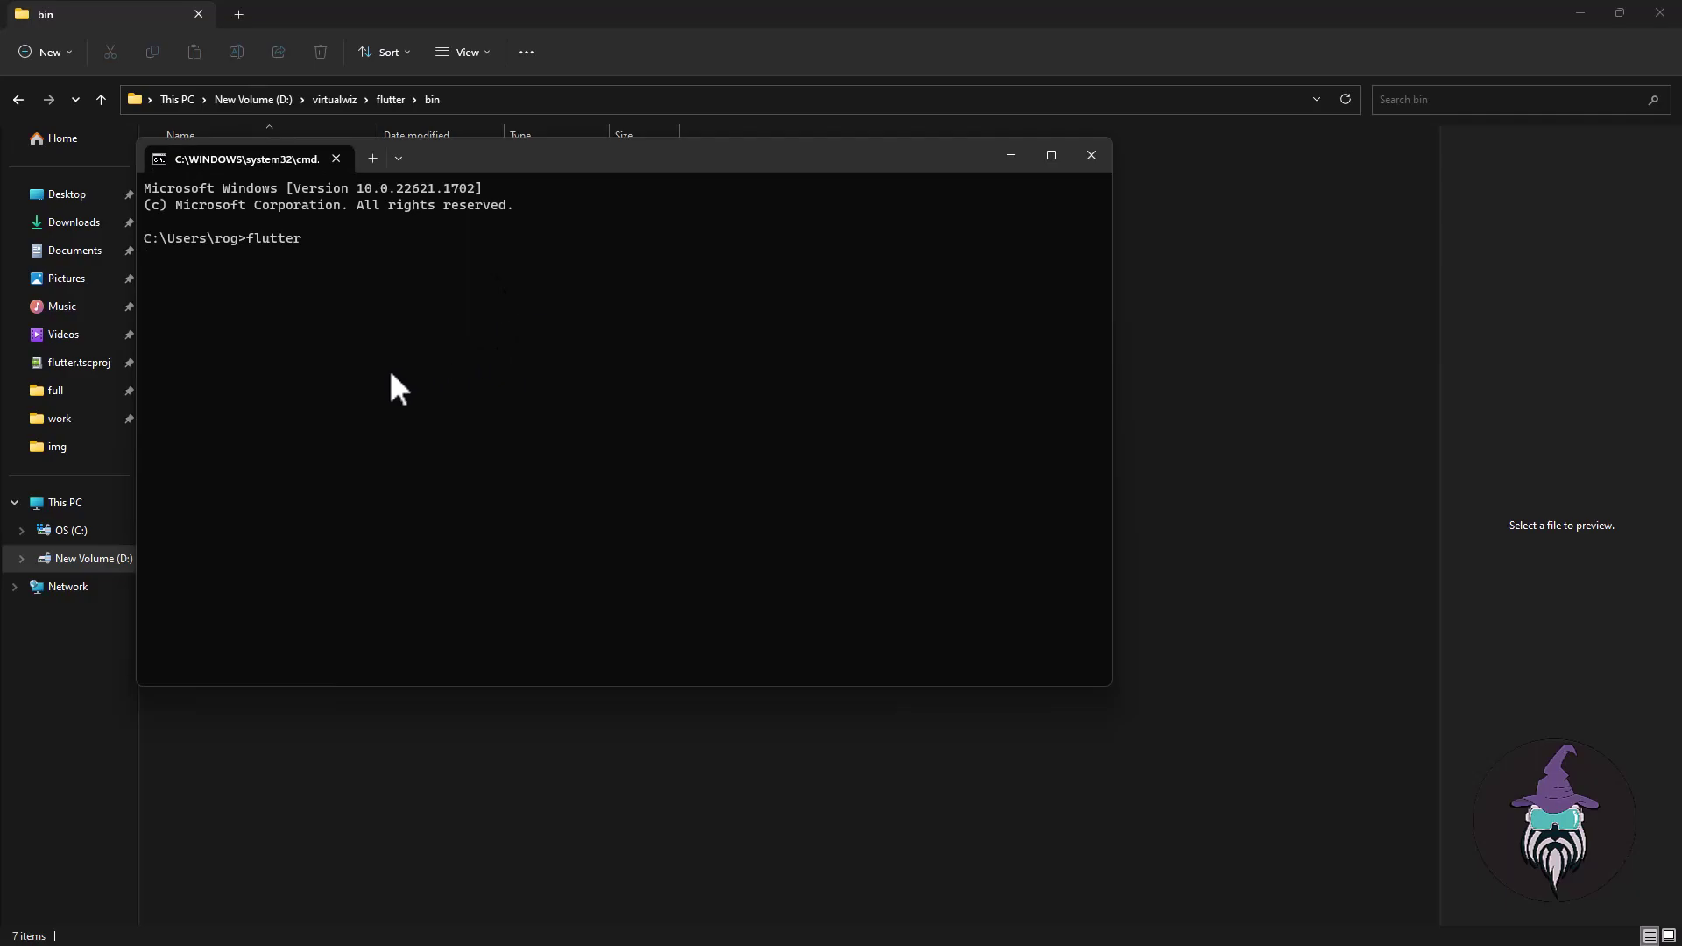
pyautogui.scroll(9, 391, 374)
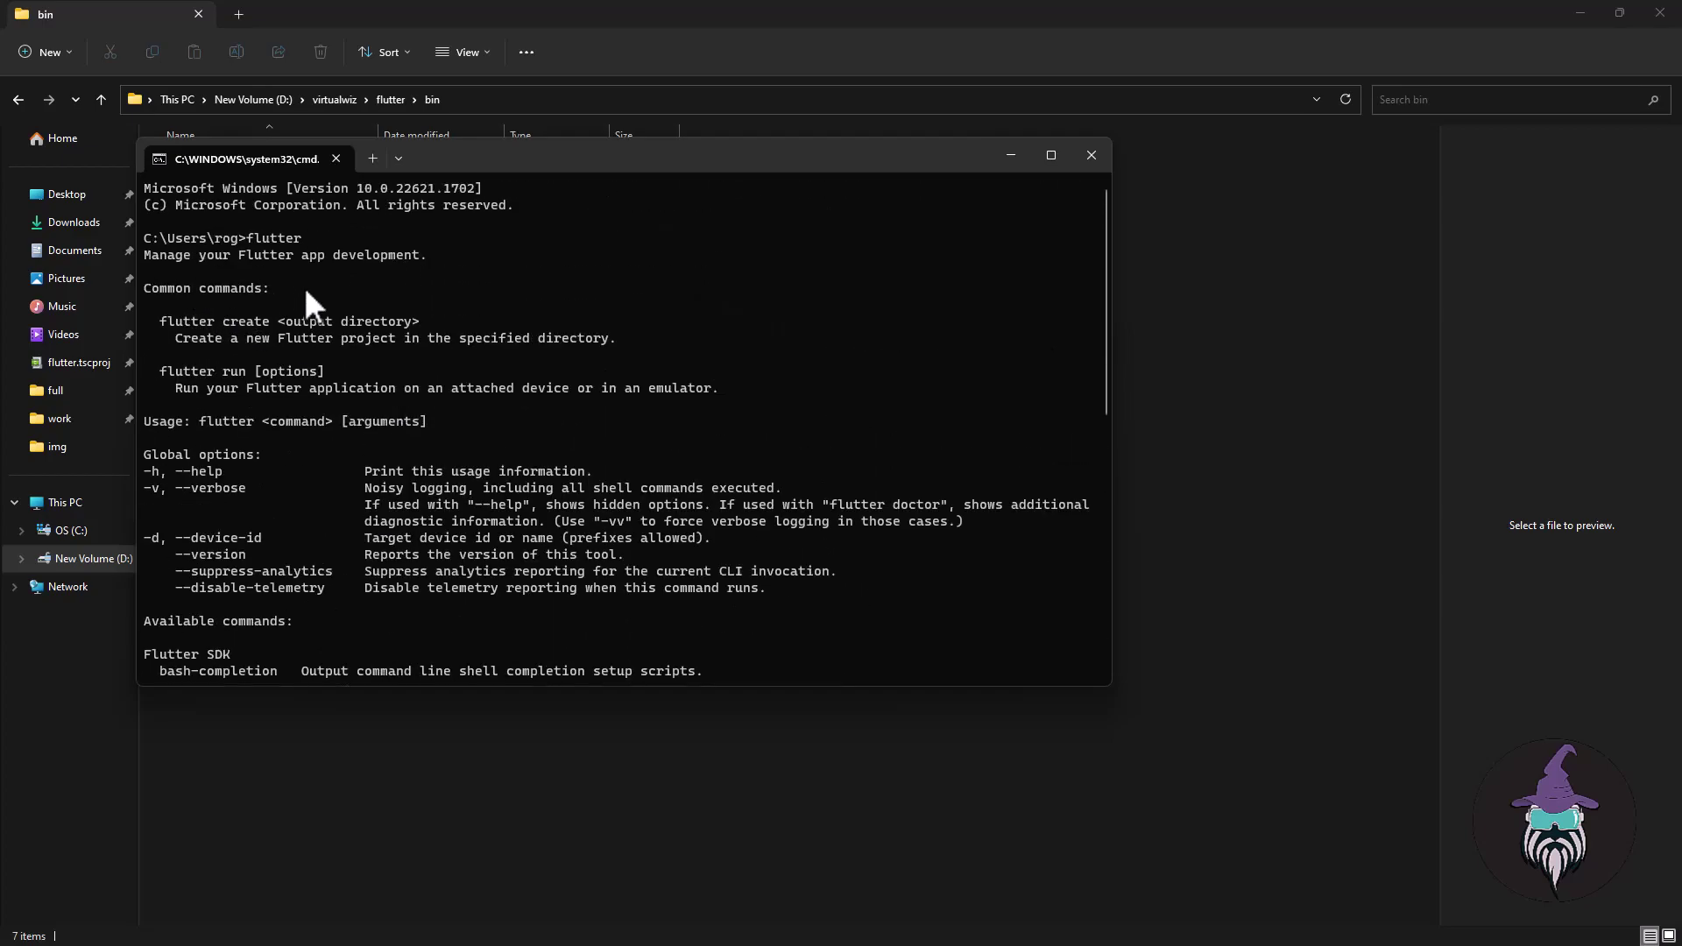
pyautogui.scroll(-12, 307, 292)
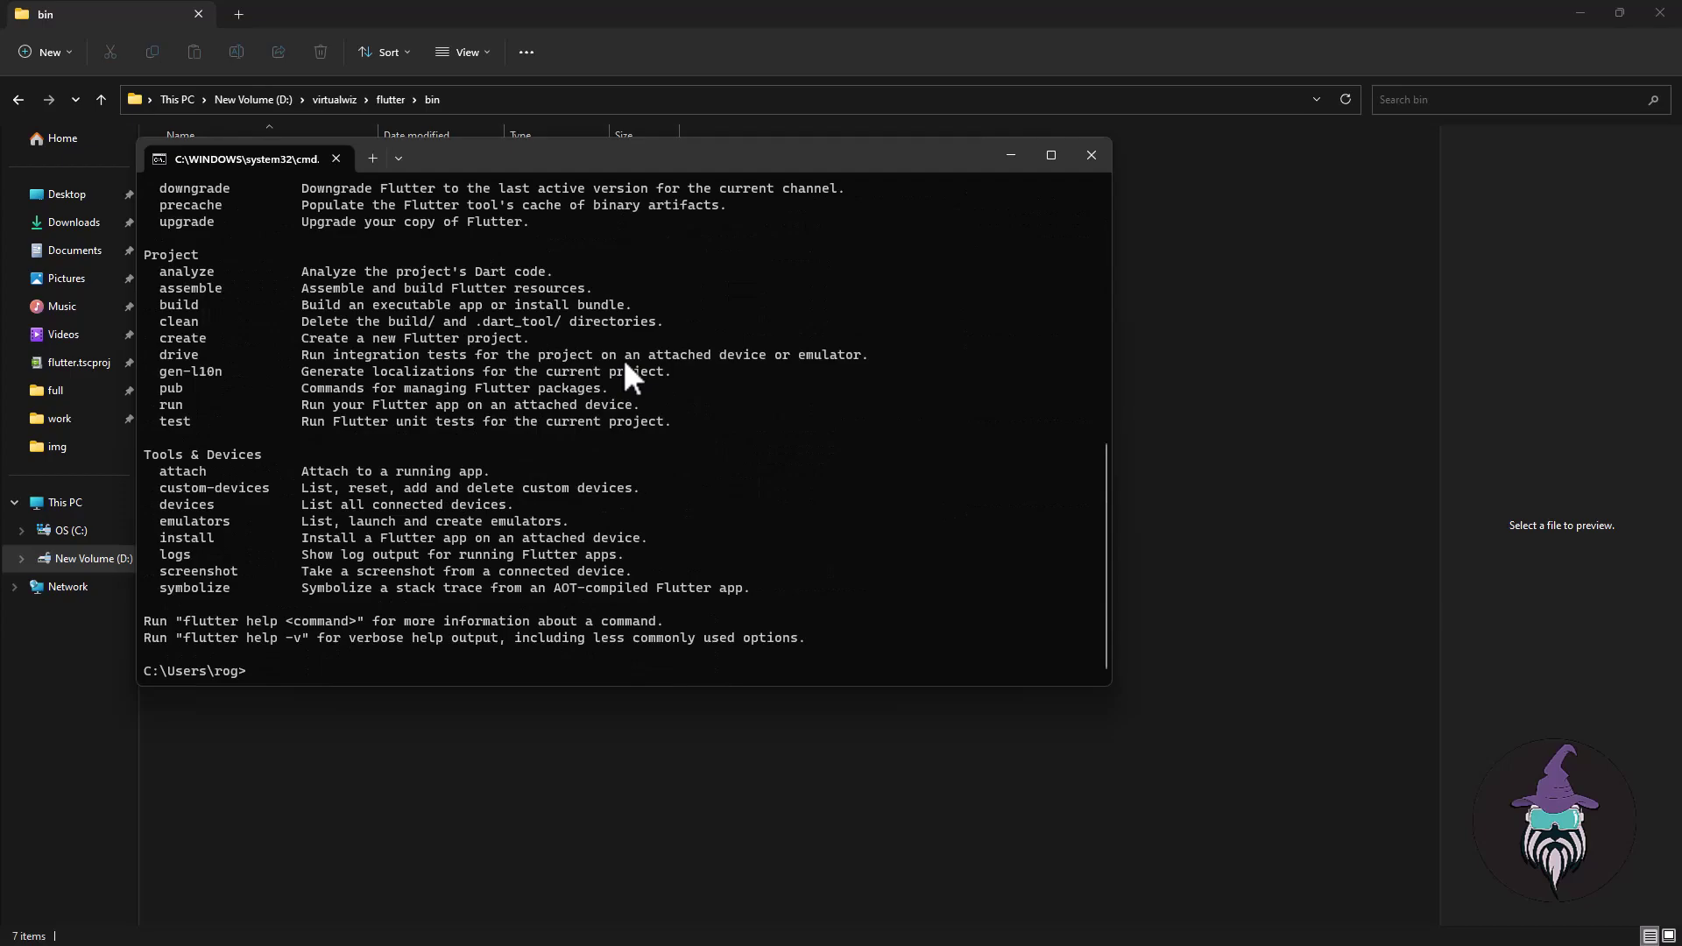
# - Switch to the Flutter Windows install page in Opera and read from the SDK section through to the flutter doctor instructions
pyautogui.hotkey('alt', 'Tab')
pyautogui.hotkey('alt', 'Tab')
pyautogui.hotkey('alt', 'Tab')
pyautogui.hotkey('alt', 'Tab')
pyautogui.hotkey('alt', 'Tab')
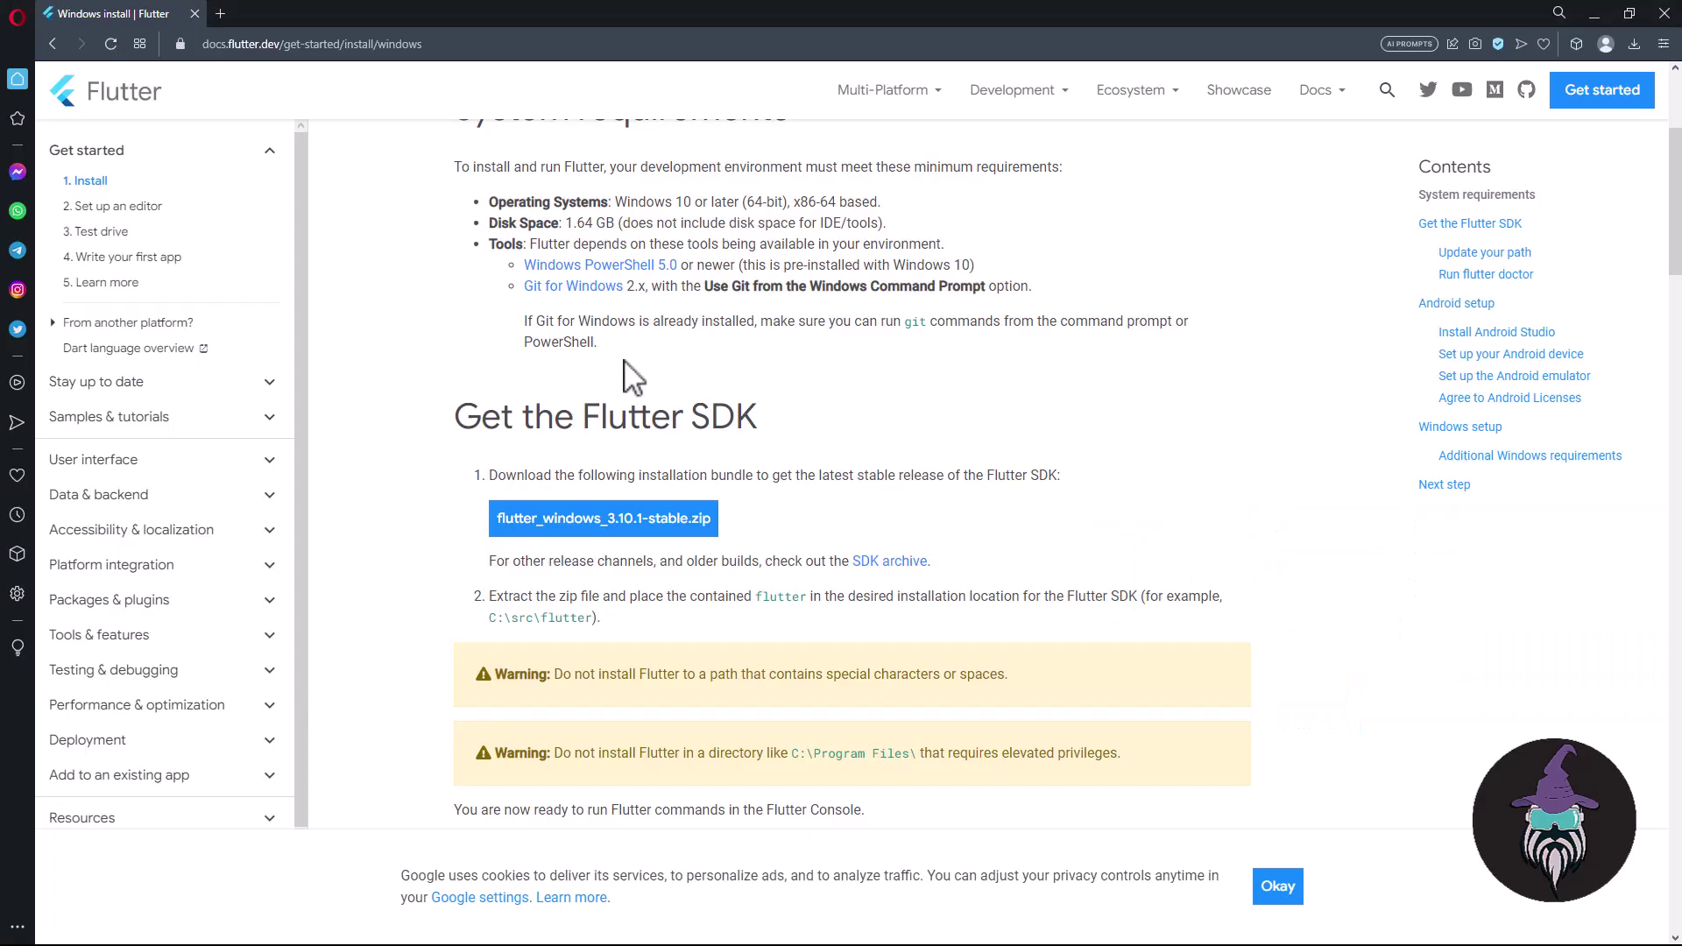
pyautogui.scroll(2, 625, 403)
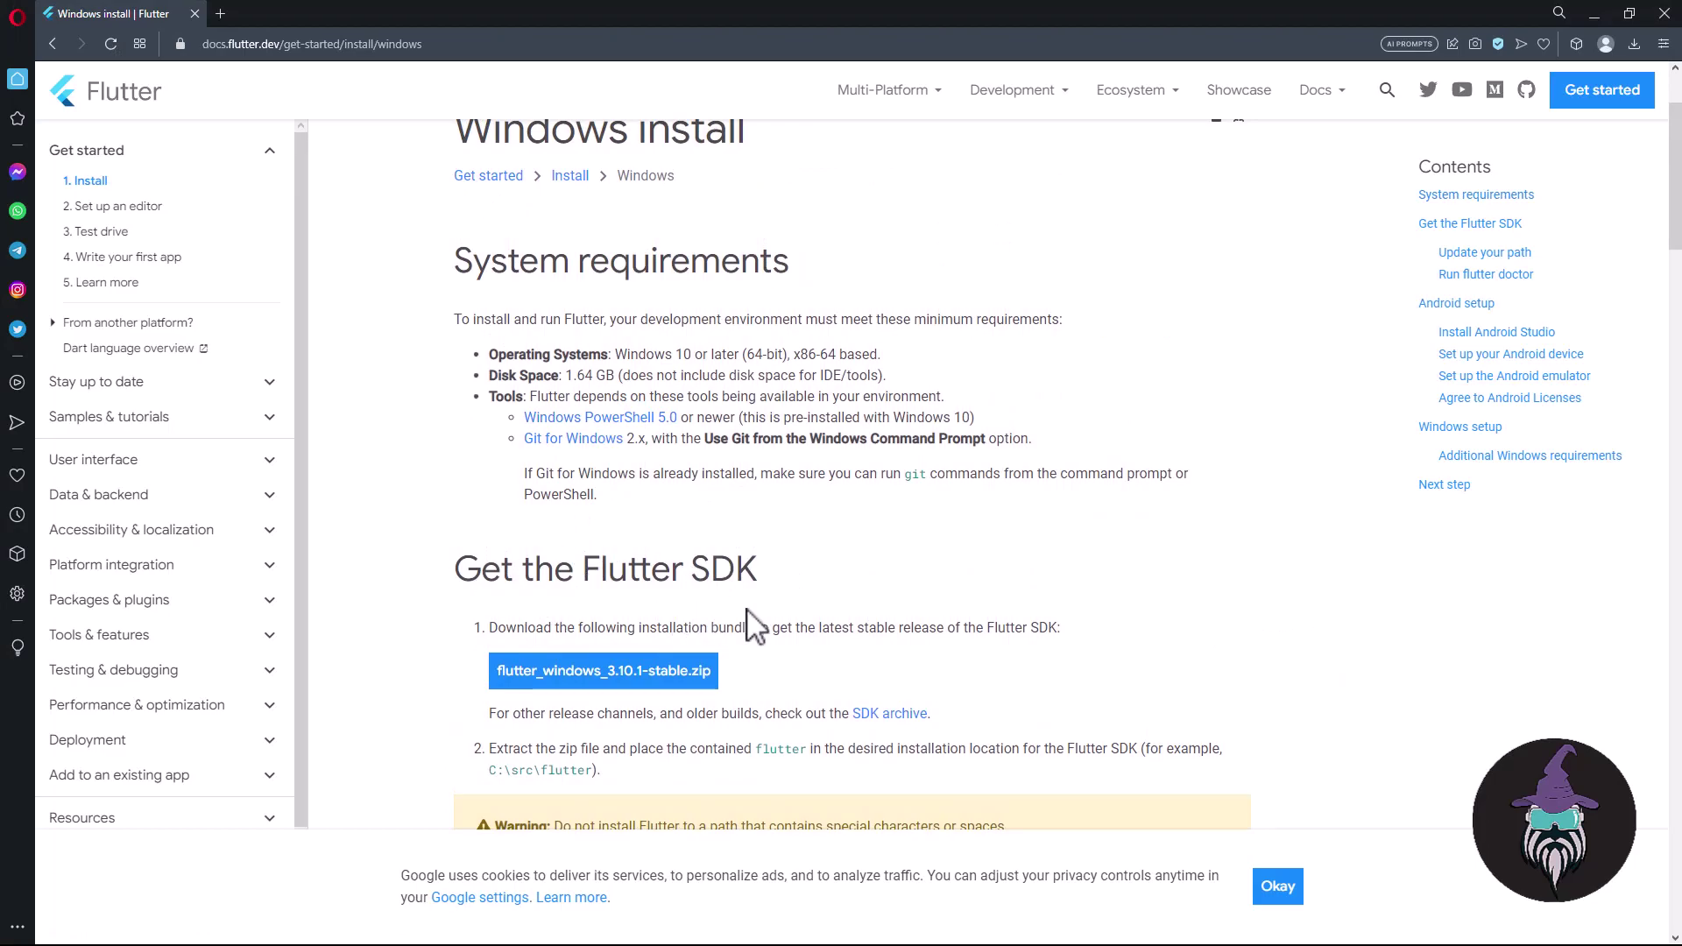
pyautogui.scroll(-4, 751, 627)
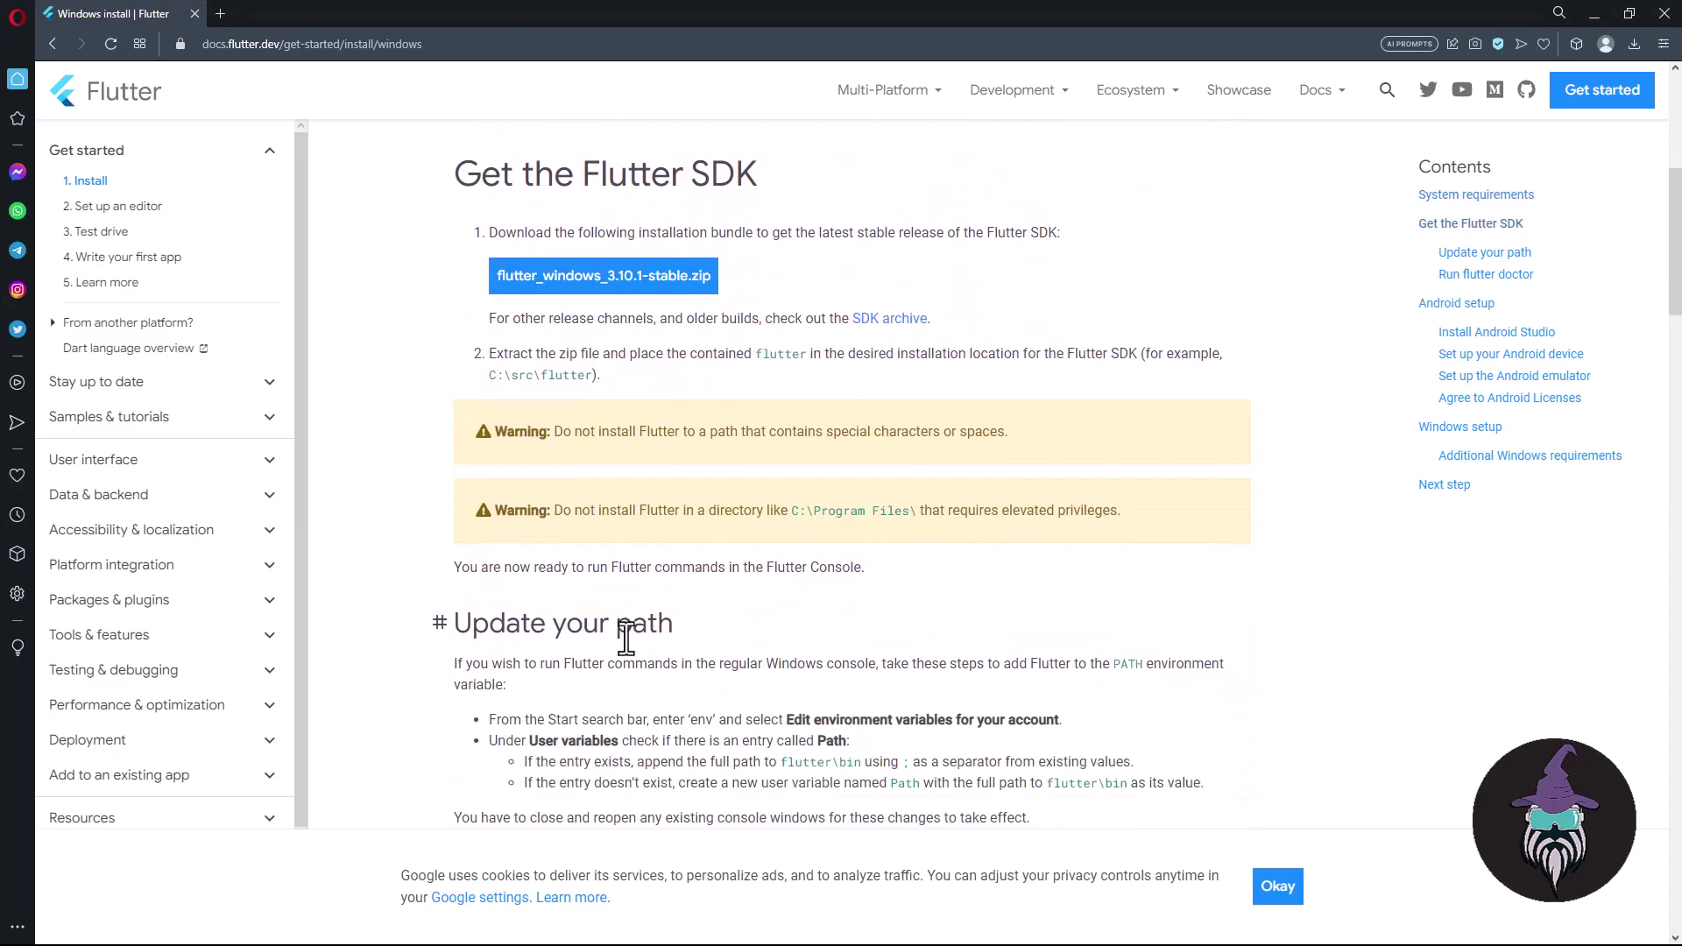
pyautogui.scroll(-2, 722, 647)
pyautogui.scroll(-5, 824, 657)
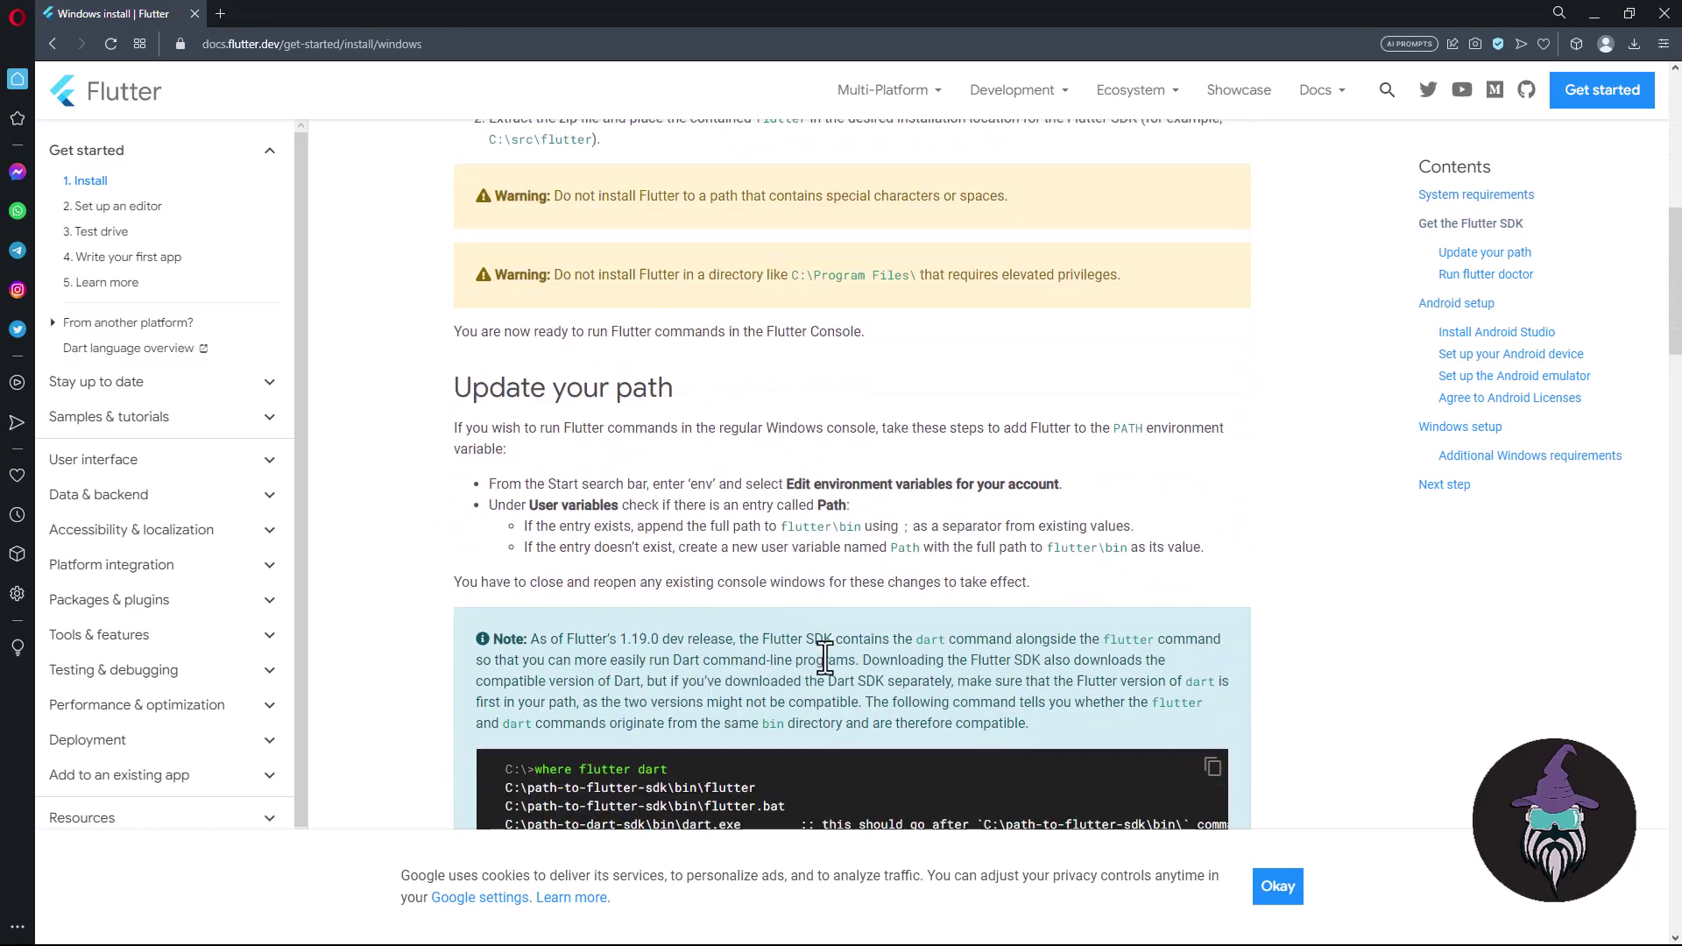
pyautogui.scroll(-3, 824, 658)
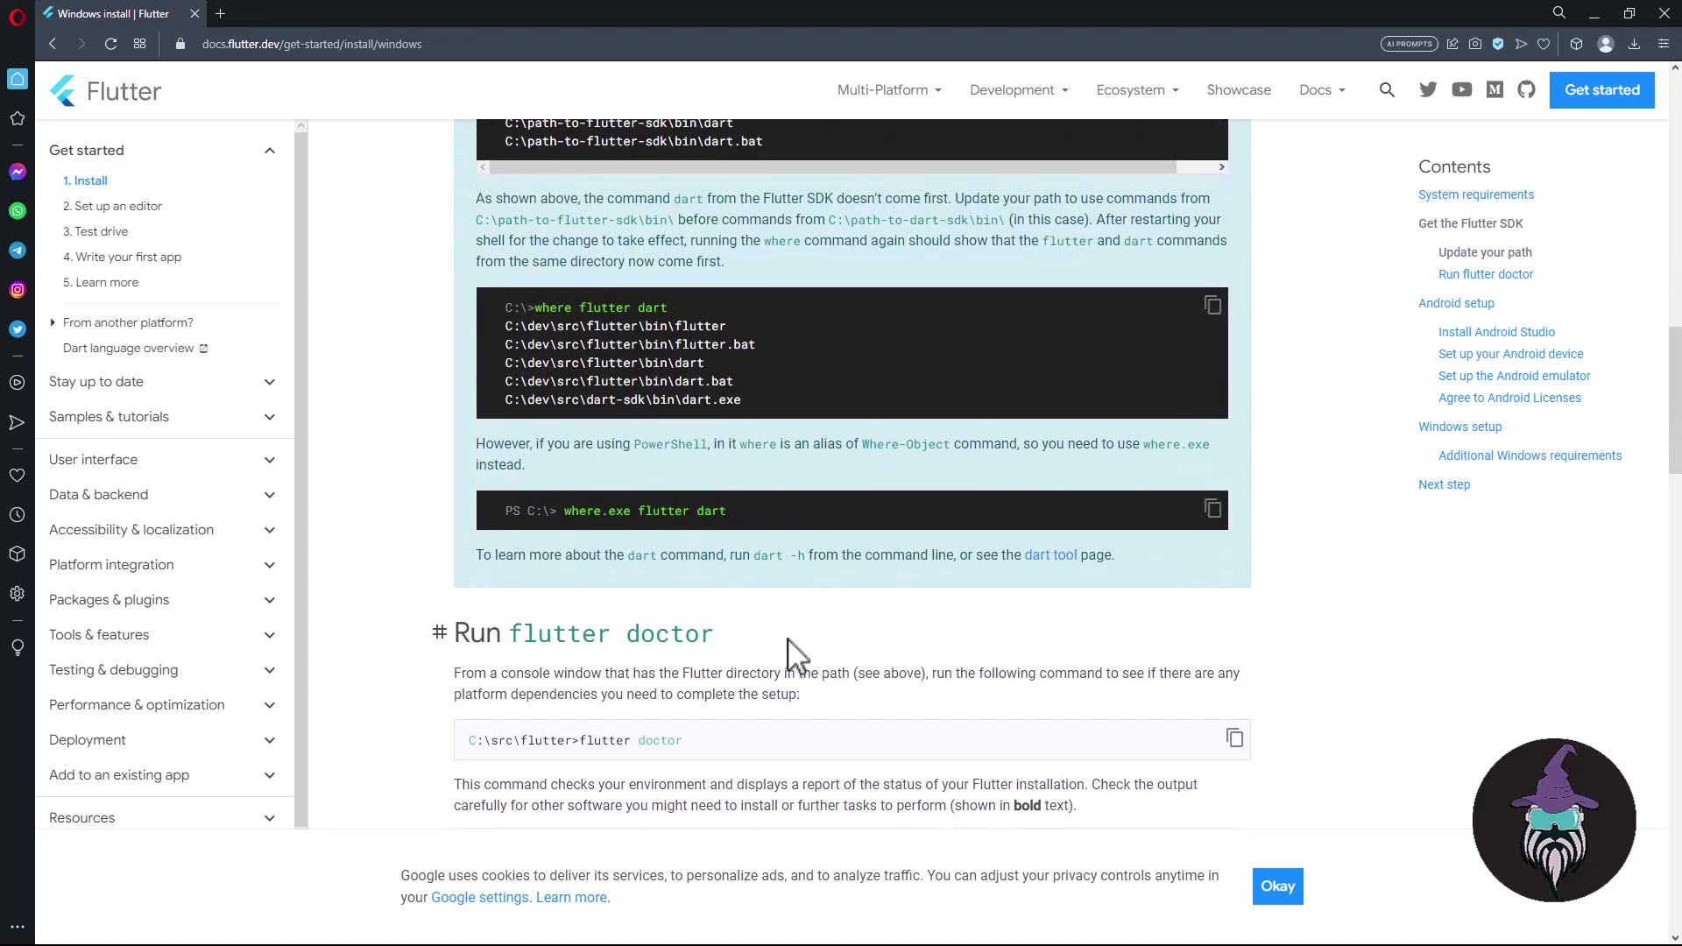
# - Switch back to the Command Prompt and run flutter doctor
pyautogui.hotkey('alt', 'Tab')
pyautogui.hotkey('alt', 'Tab')
pyautogui.hotkey('alt', 'Tab')
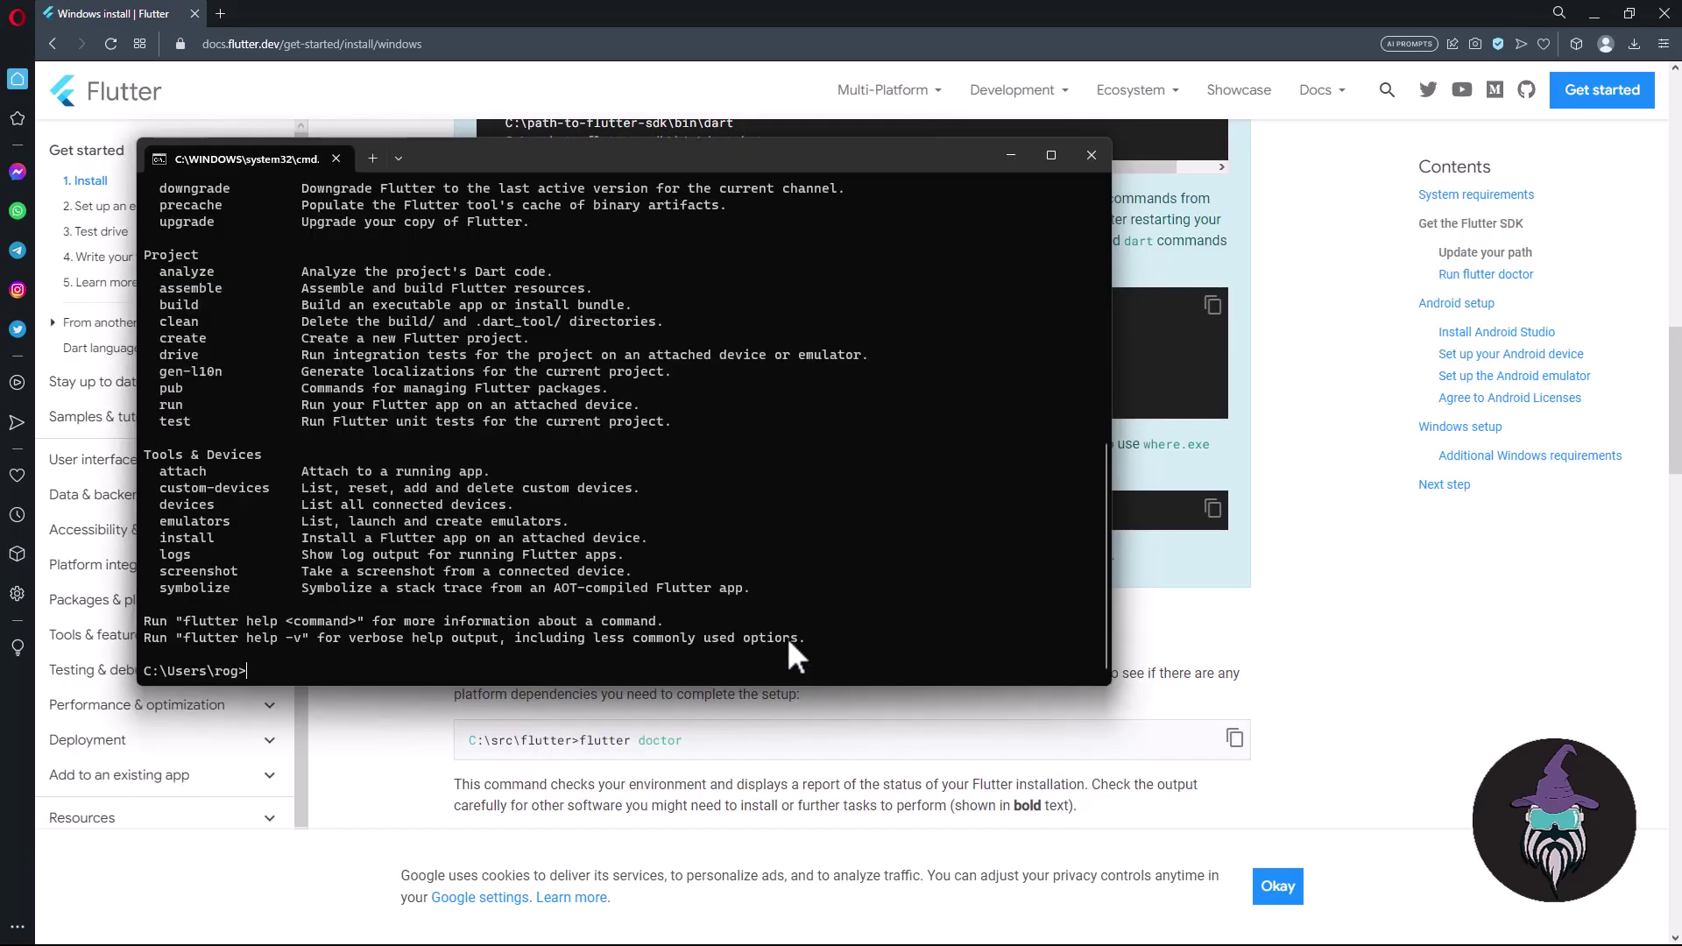
pyautogui.write('flutter doctor')
pyautogui.press('Return')
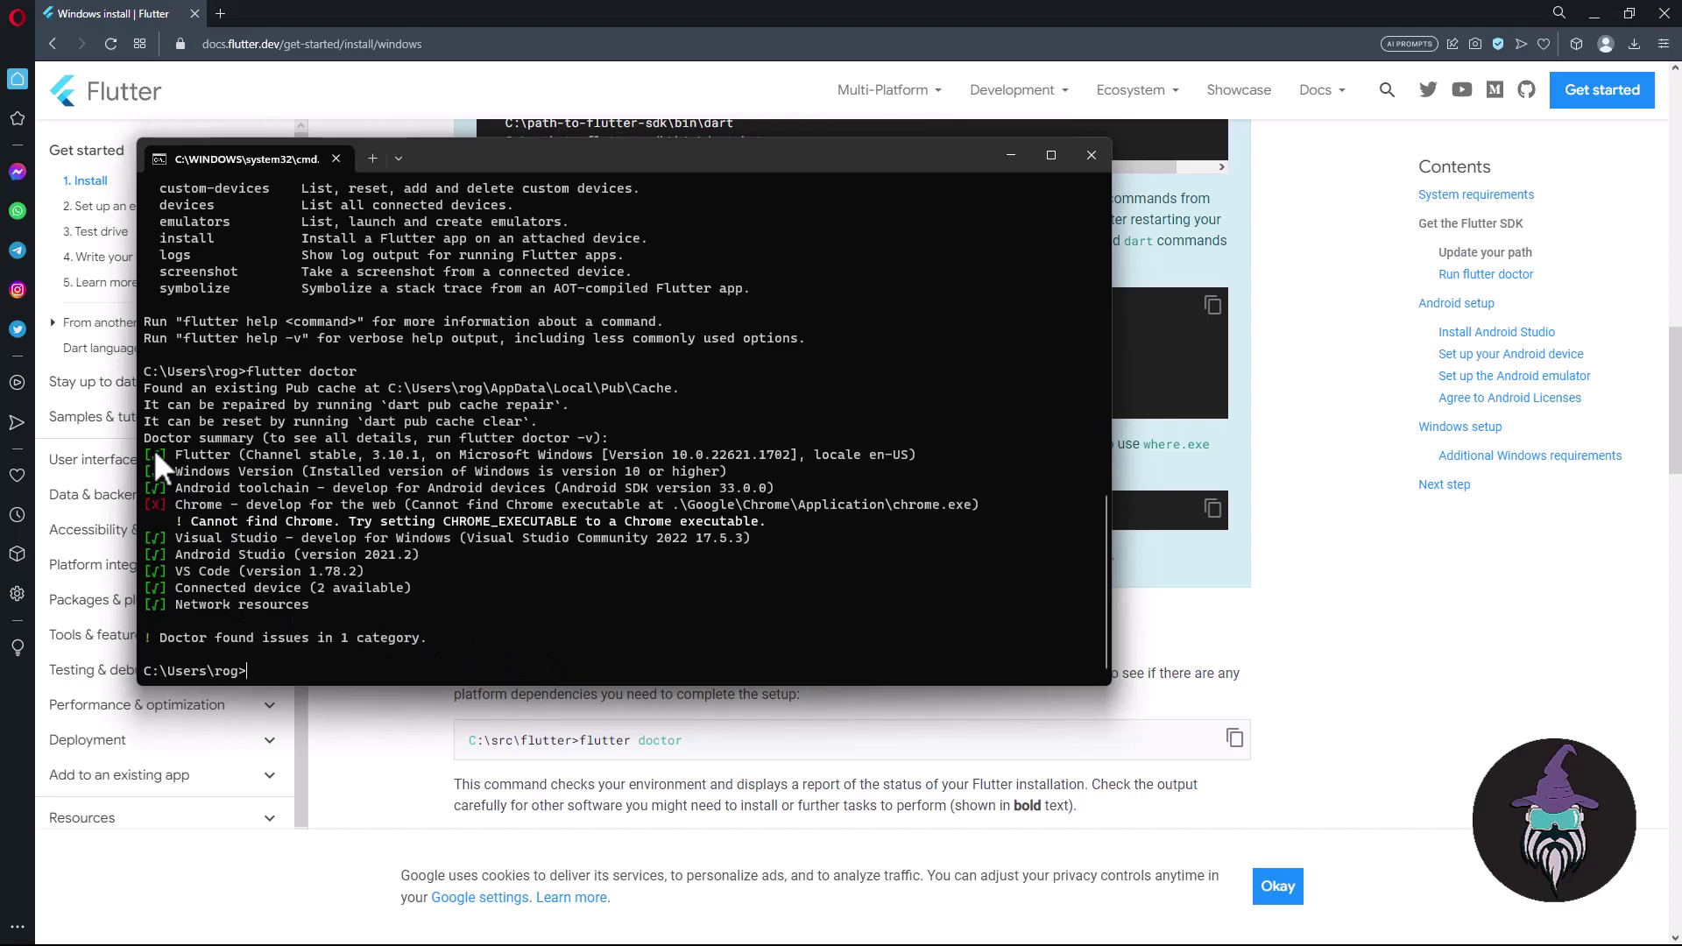
# - Examine the Android toolchain, Android Studio and VS Code lines of the doctor summary, and minimize the Command Prompt
pyautogui.moveTo(146, 438); pyautogui.dragTo(270, 473)
pyautogui.moveTo(166, 487); pyautogui.dragTo(261, 484)
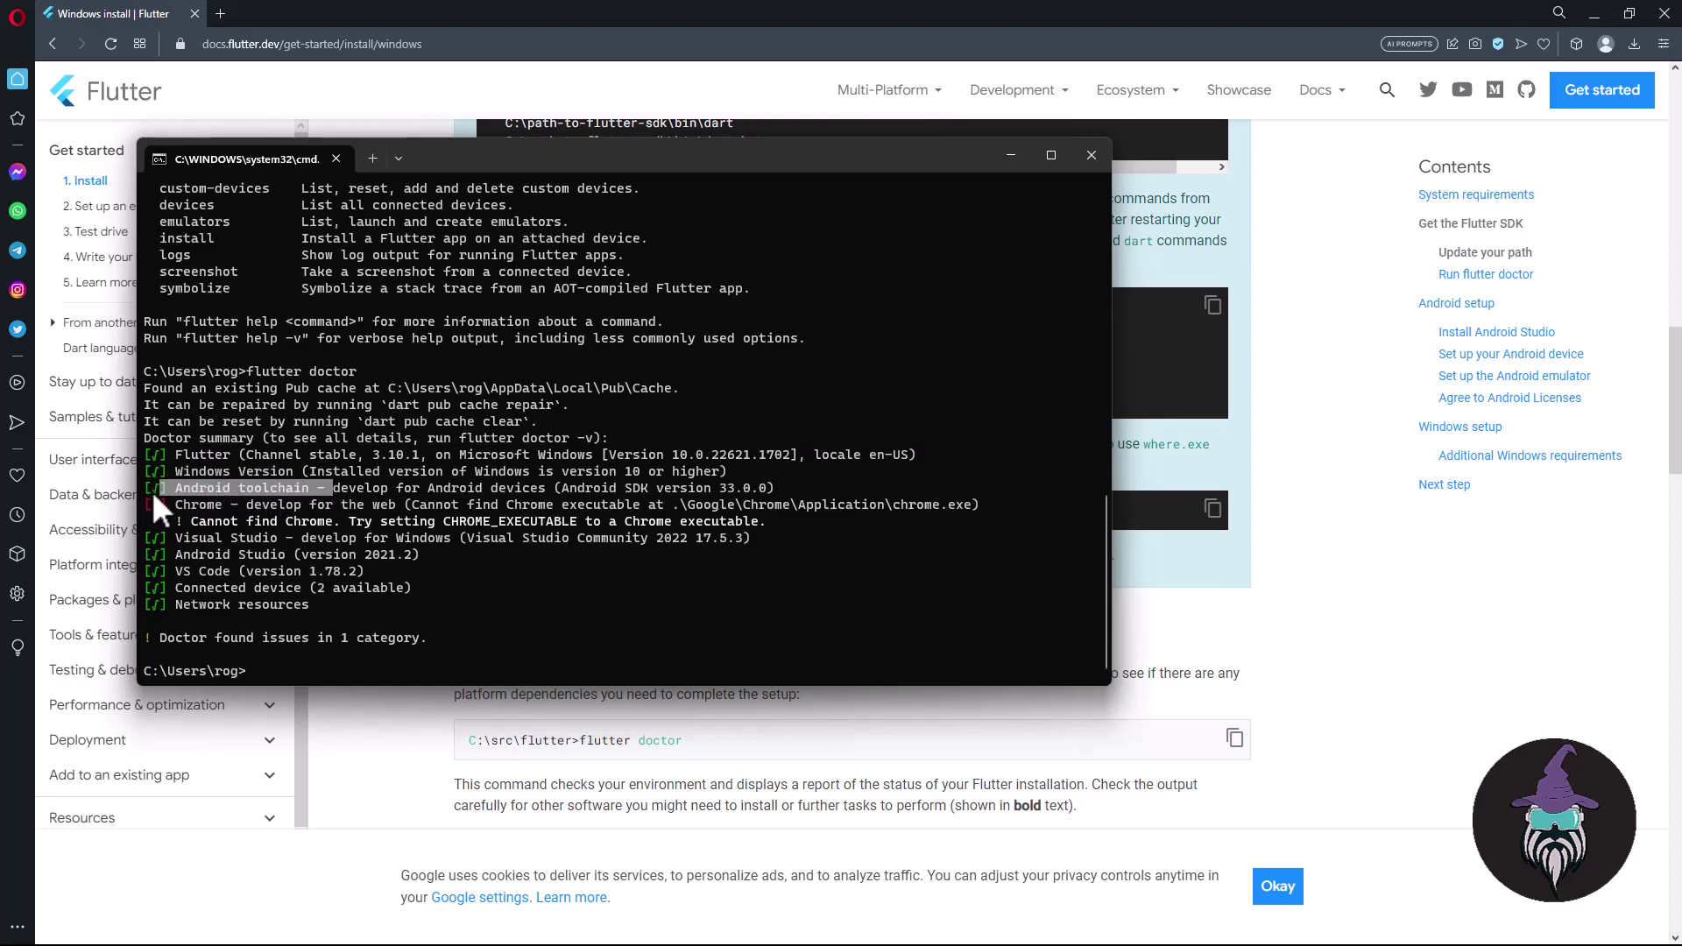
pyautogui.moveTo(175, 550); pyautogui.dragTo(287, 559)
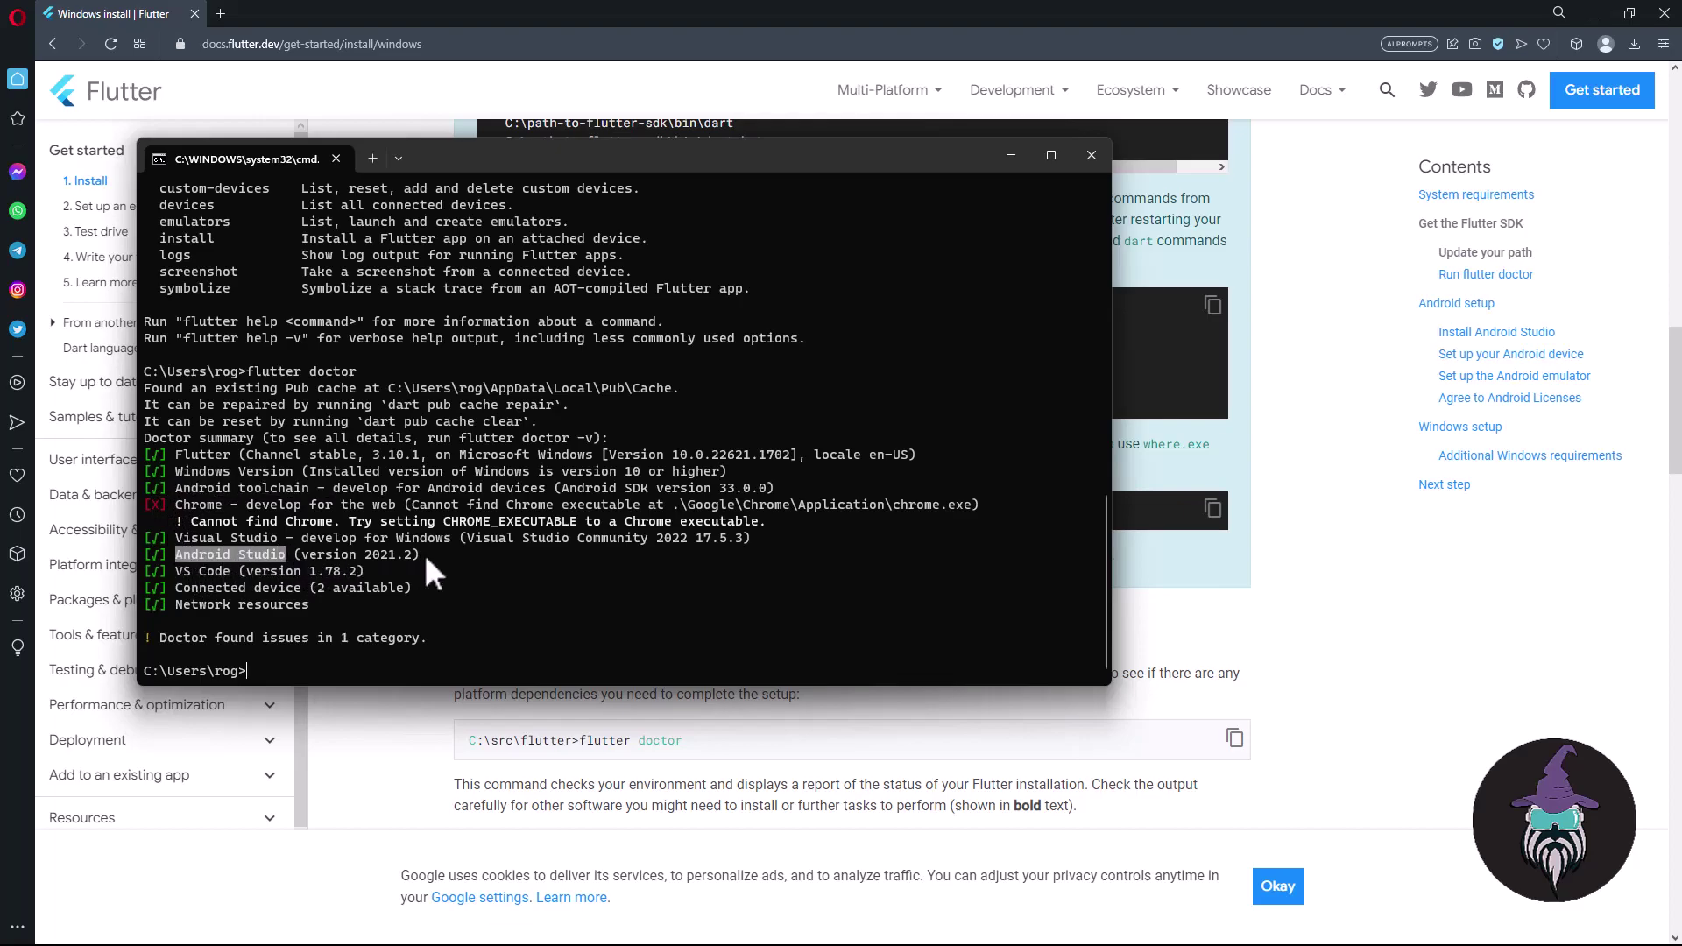
pyautogui.moveTo(427, 558); pyautogui.dragTo(389, 558)
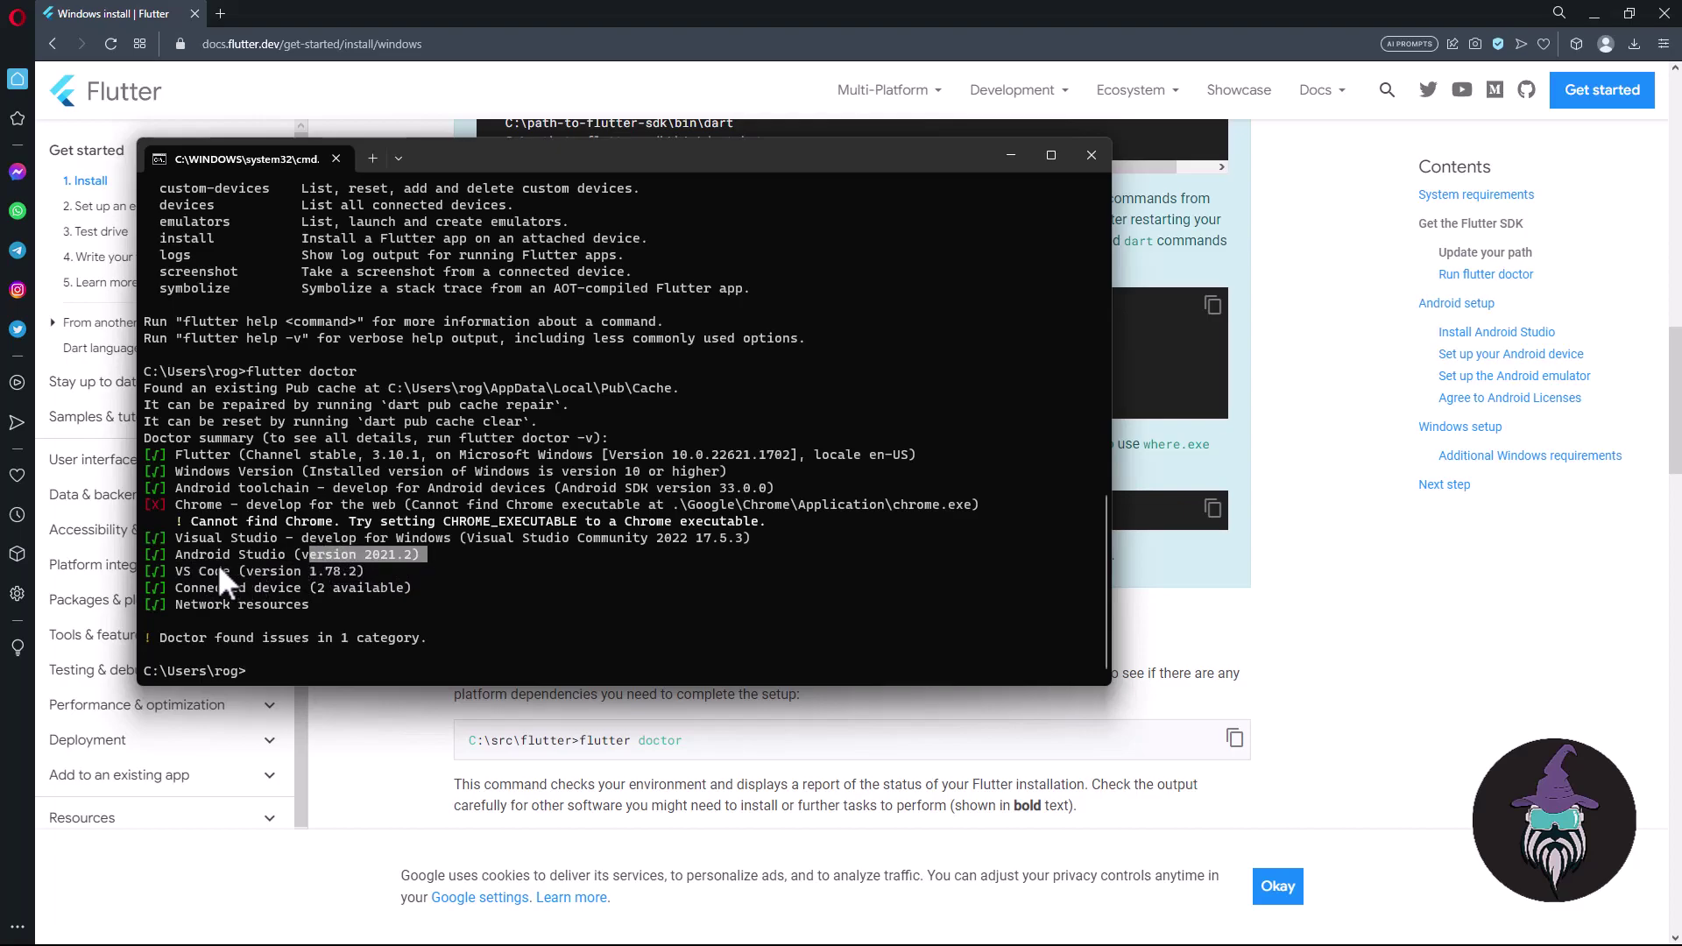
pyautogui.moveTo(364, 569); pyautogui.dragTo(176, 555)
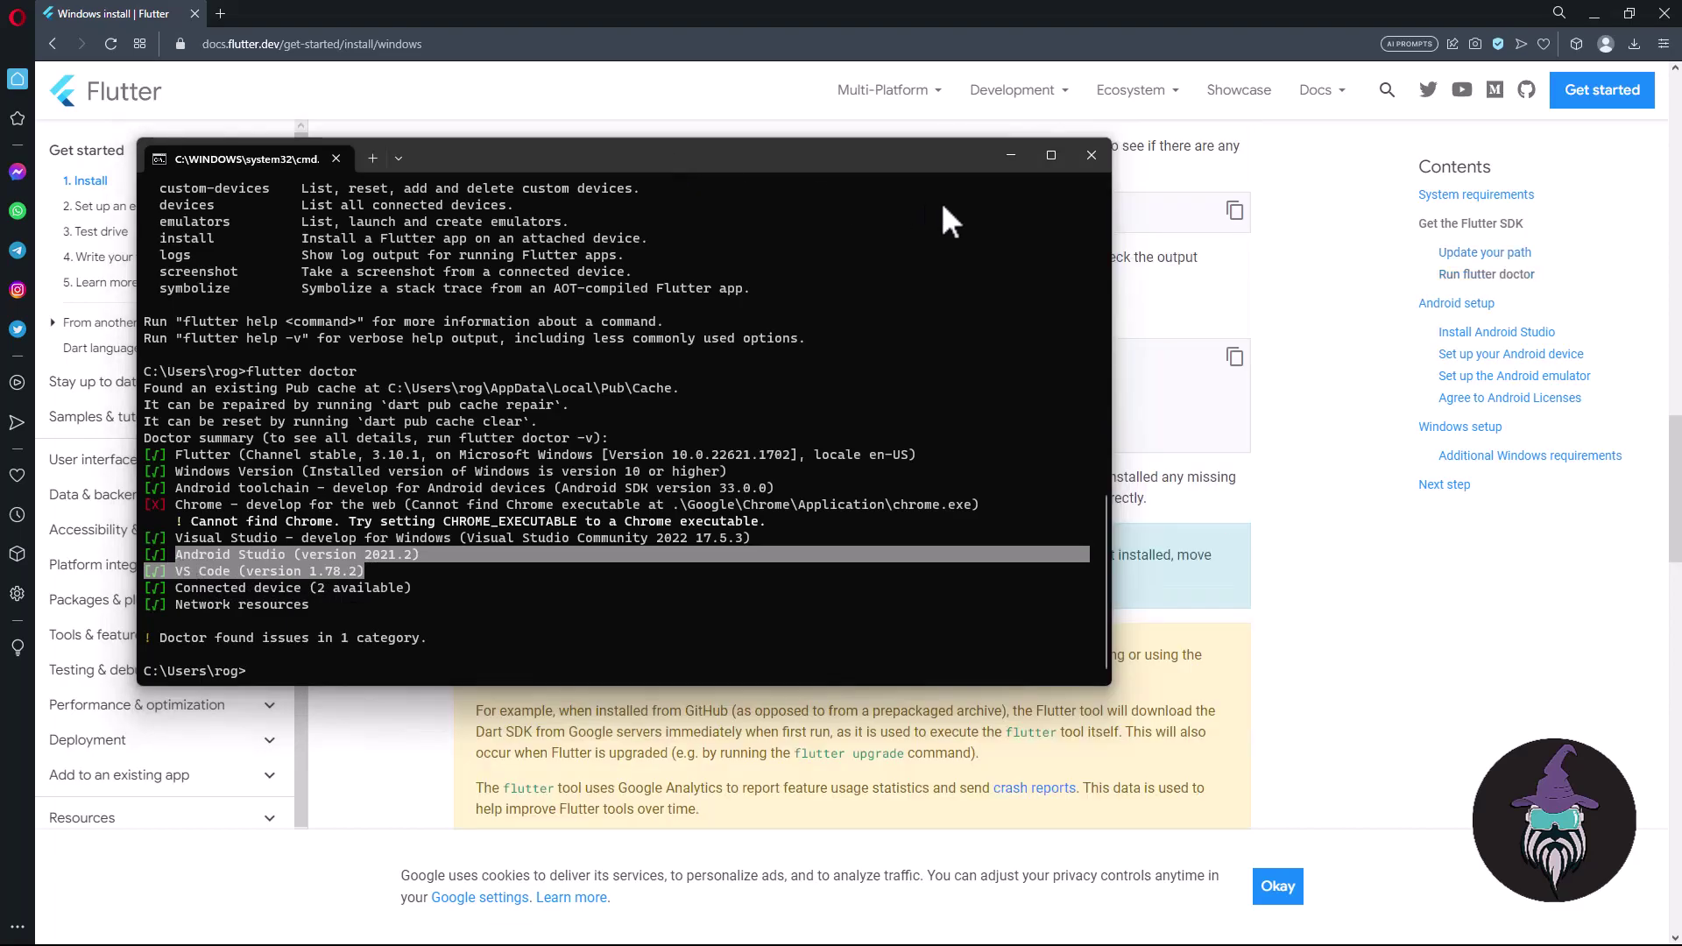
pyautogui.click(1010, 156)
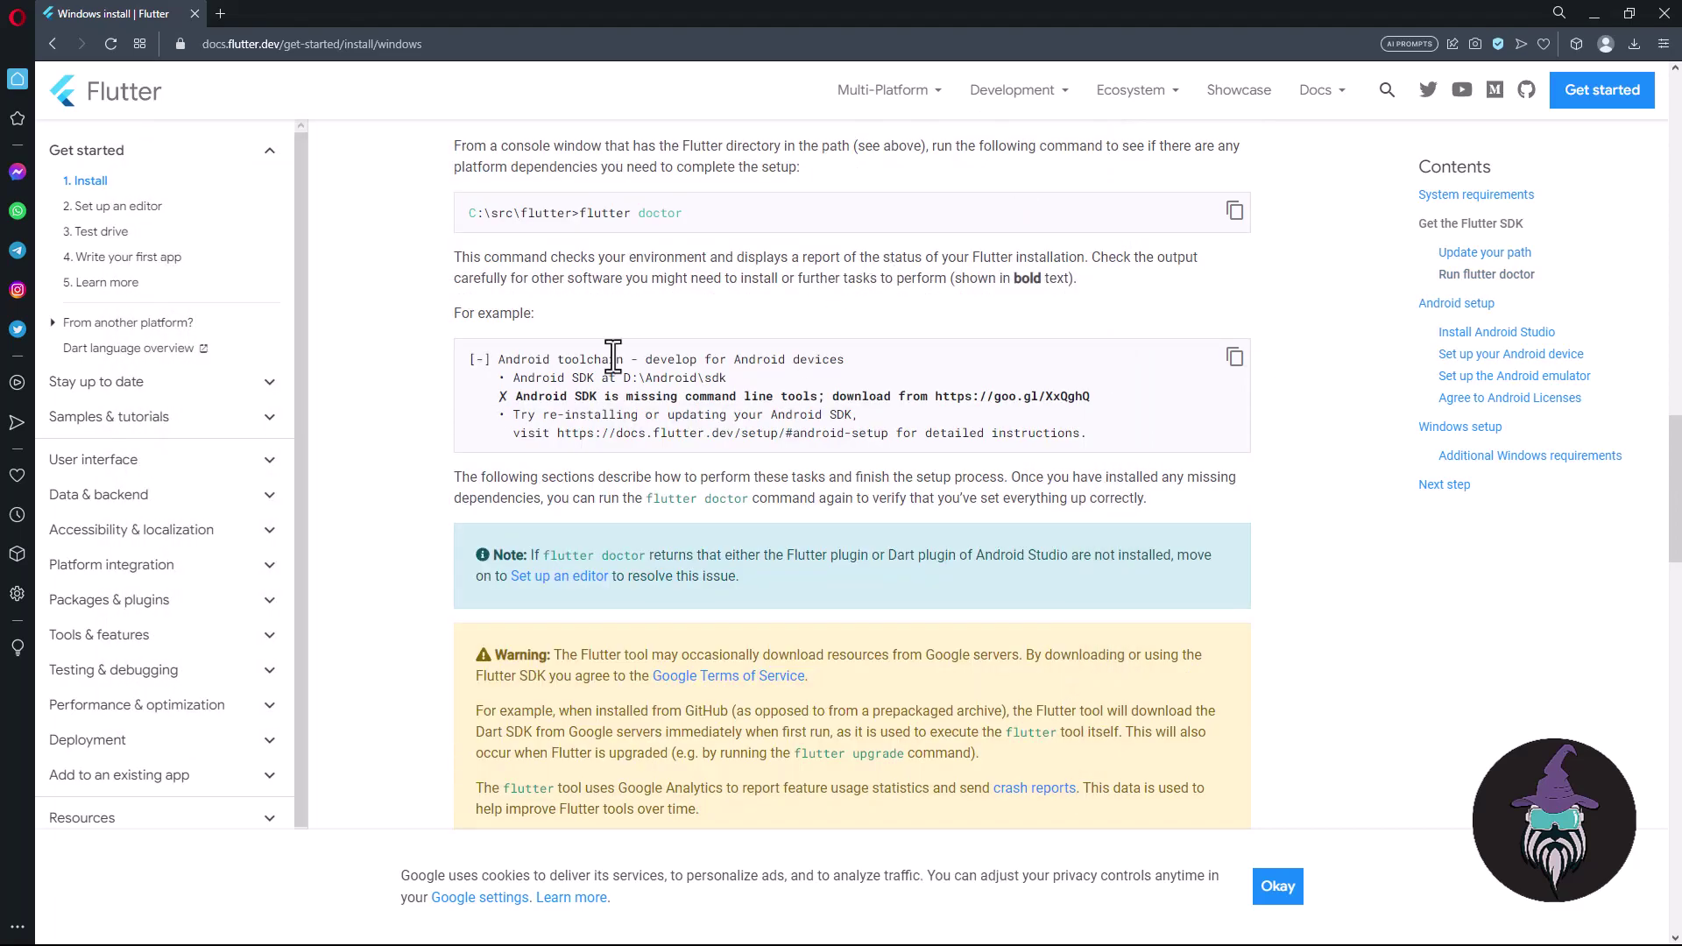
# - Read on from the flutter doctor example to the Android setup section and open its Android Studio download link
pyautogui.scroll(1, 590, 355)
pyautogui.moveTo(493, 440); pyautogui.dragTo(749, 462)
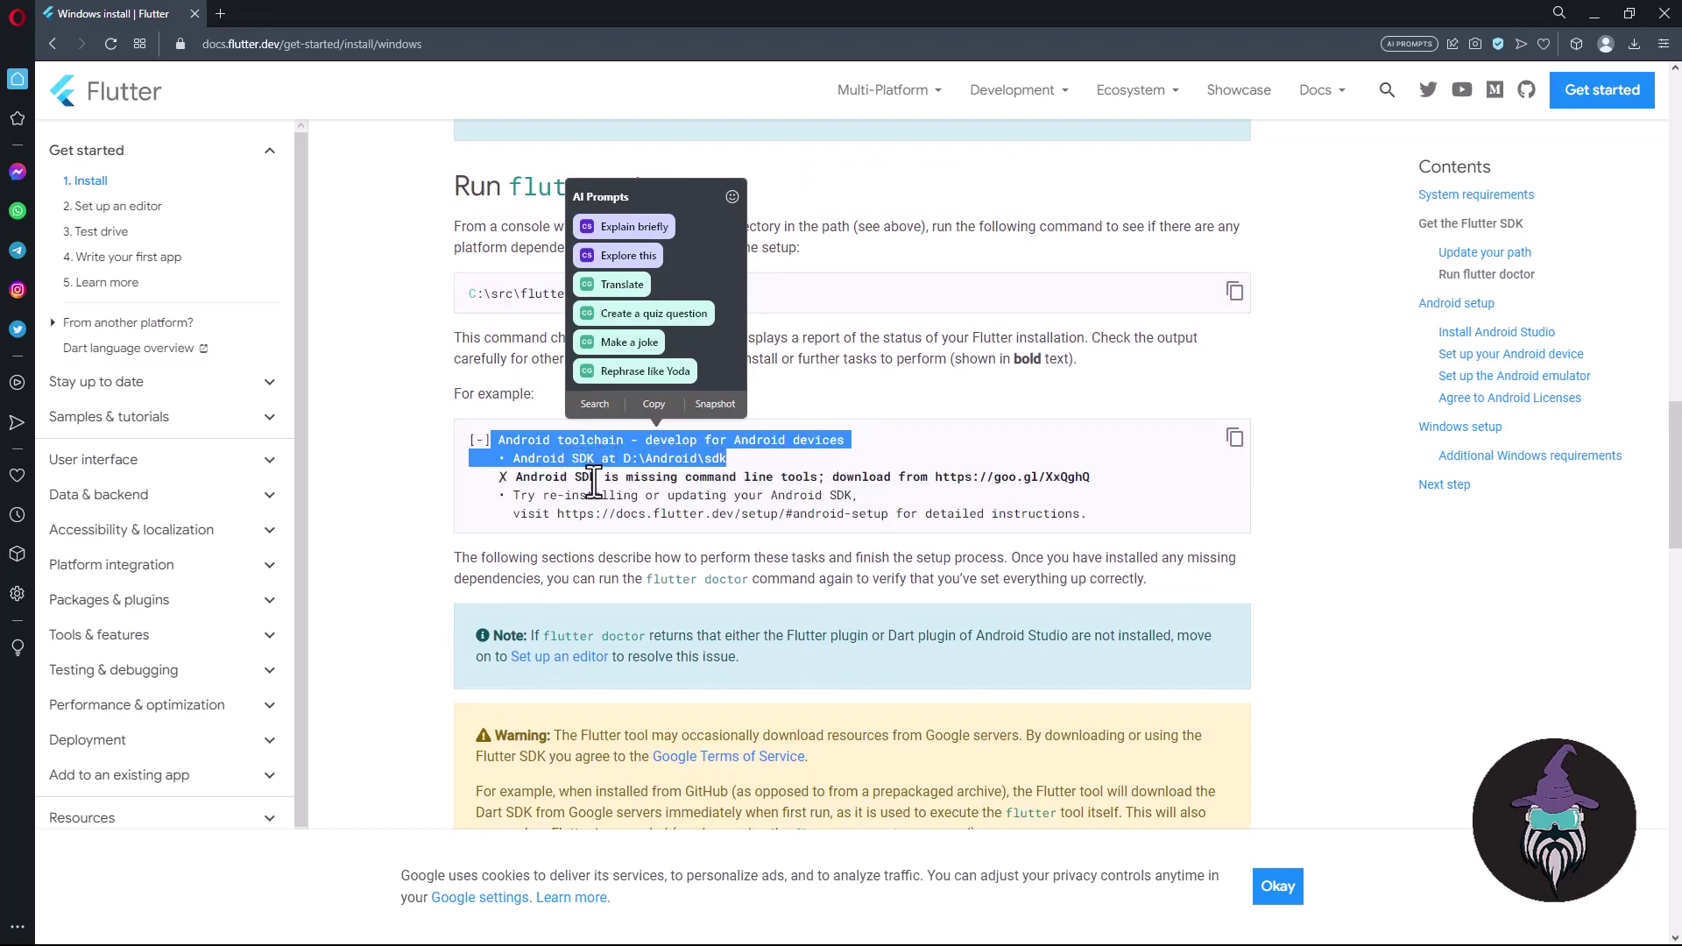
pyautogui.scroll(-4, 584, 481)
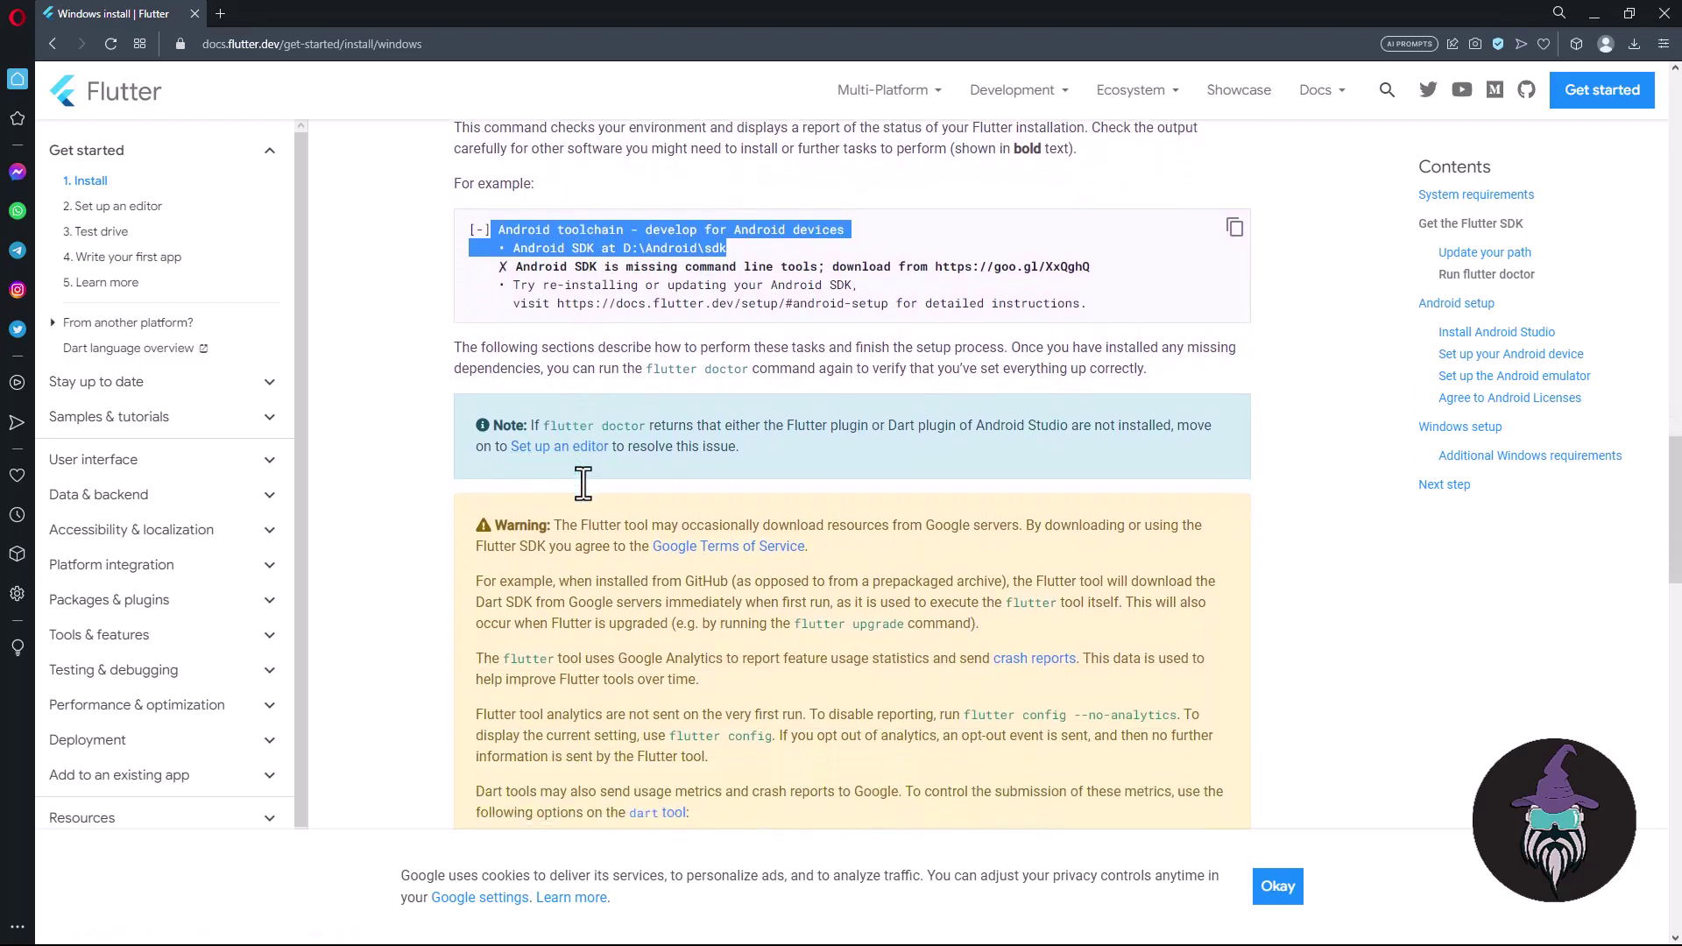
pyautogui.scroll(-7, 583, 482)
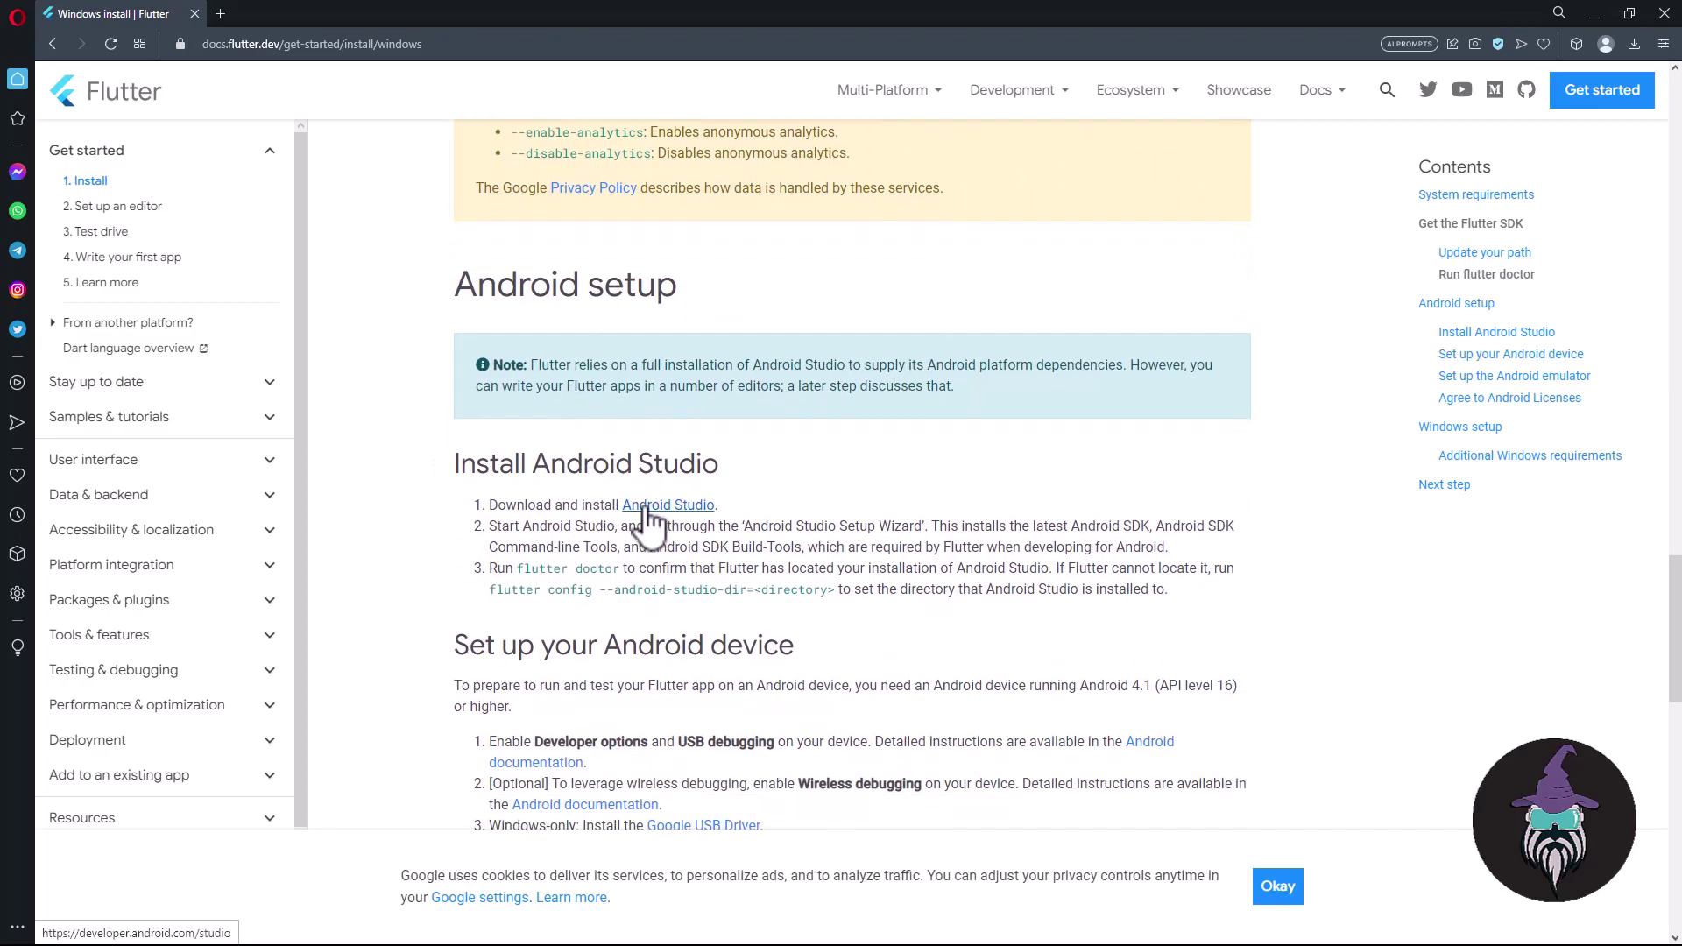
pyautogui.click(658, 506)
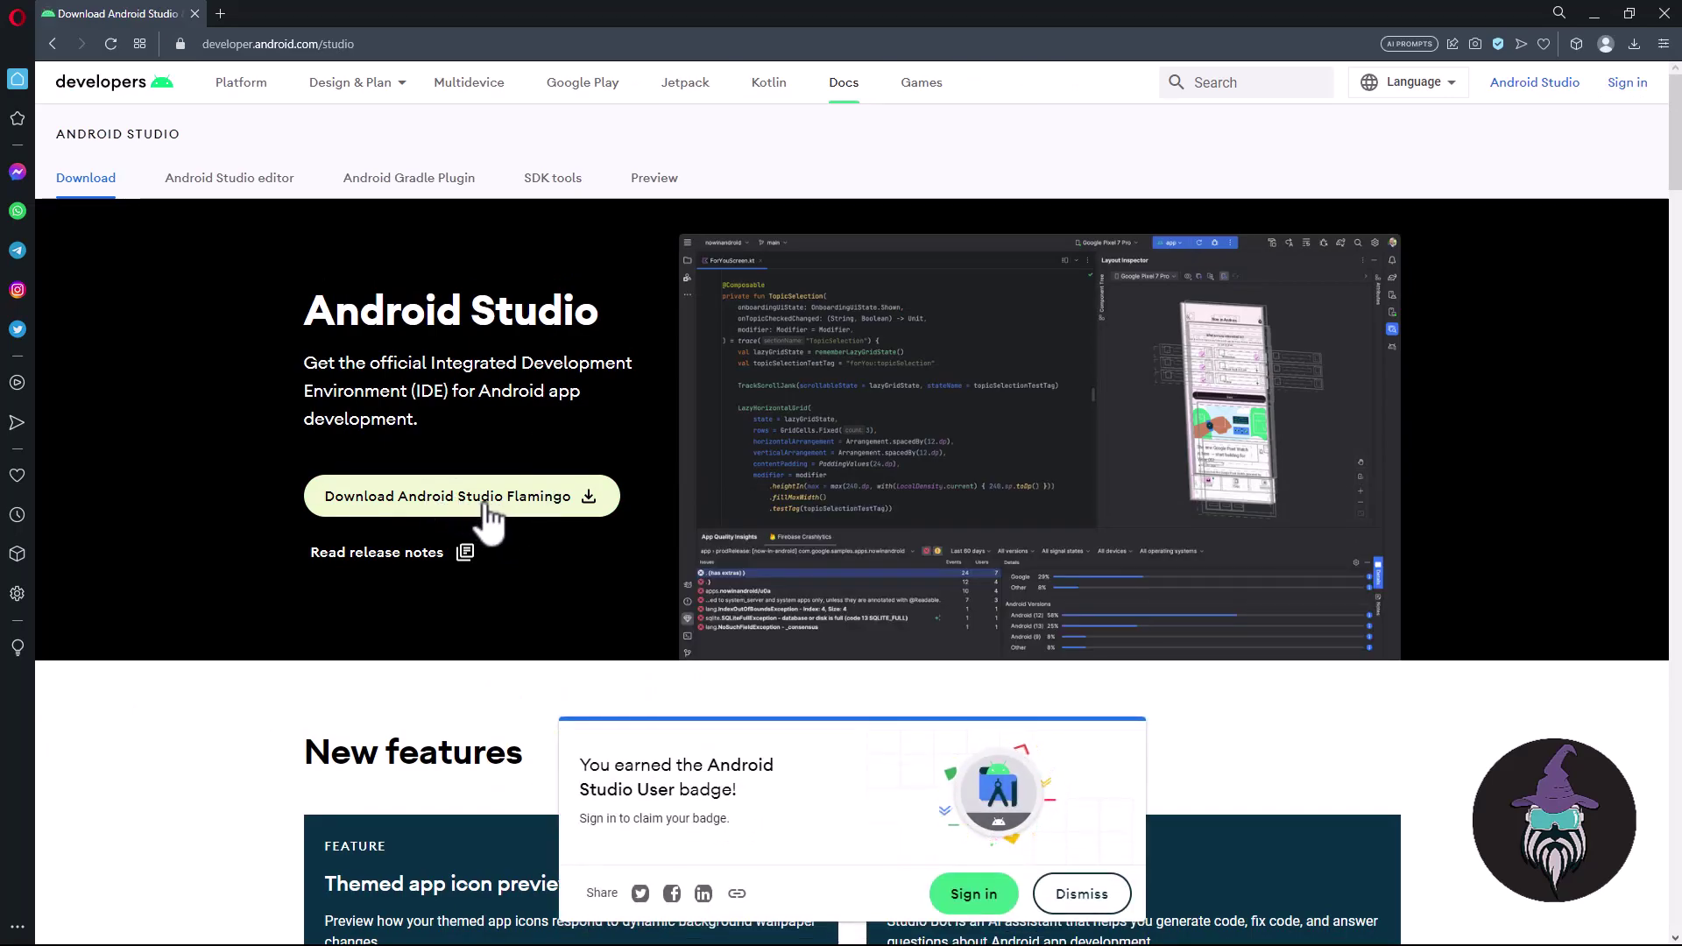
# - Download Android Studio Flamingo, agreeing to the license terms and saving android-studio-2022.2.1.19-windows in the D: drive's virtualwiz folder
pyautogui.click(457, 500)
pyautogui.scroll(-20, 743, 578)
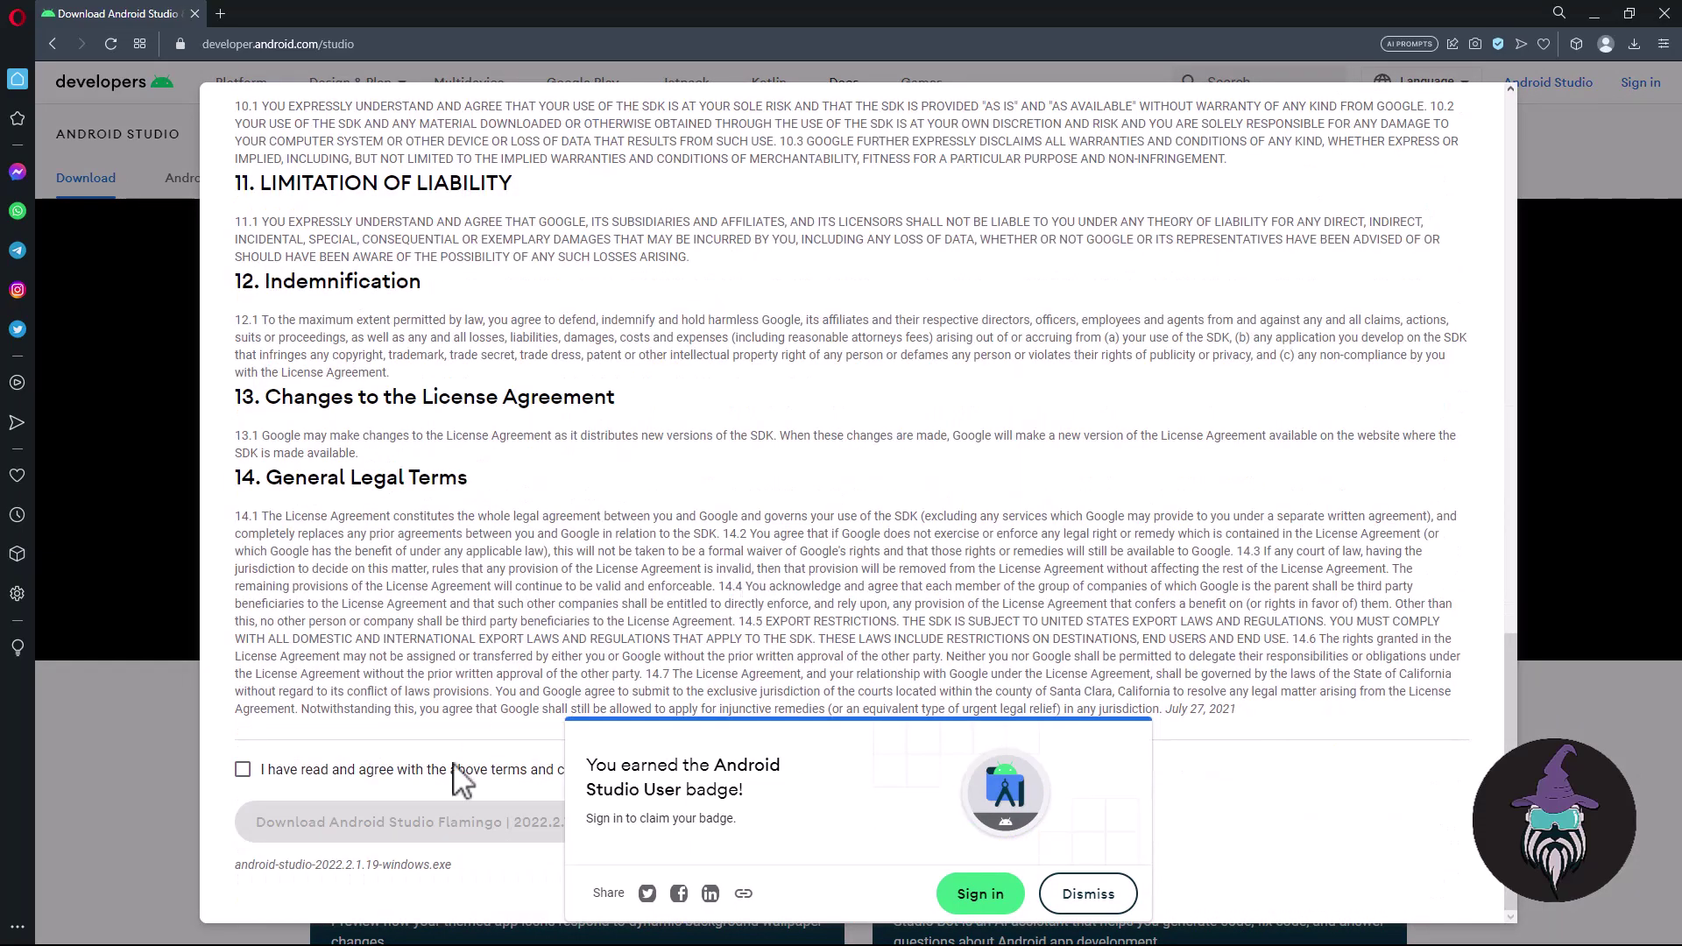
pyautogui.click(243, 769)
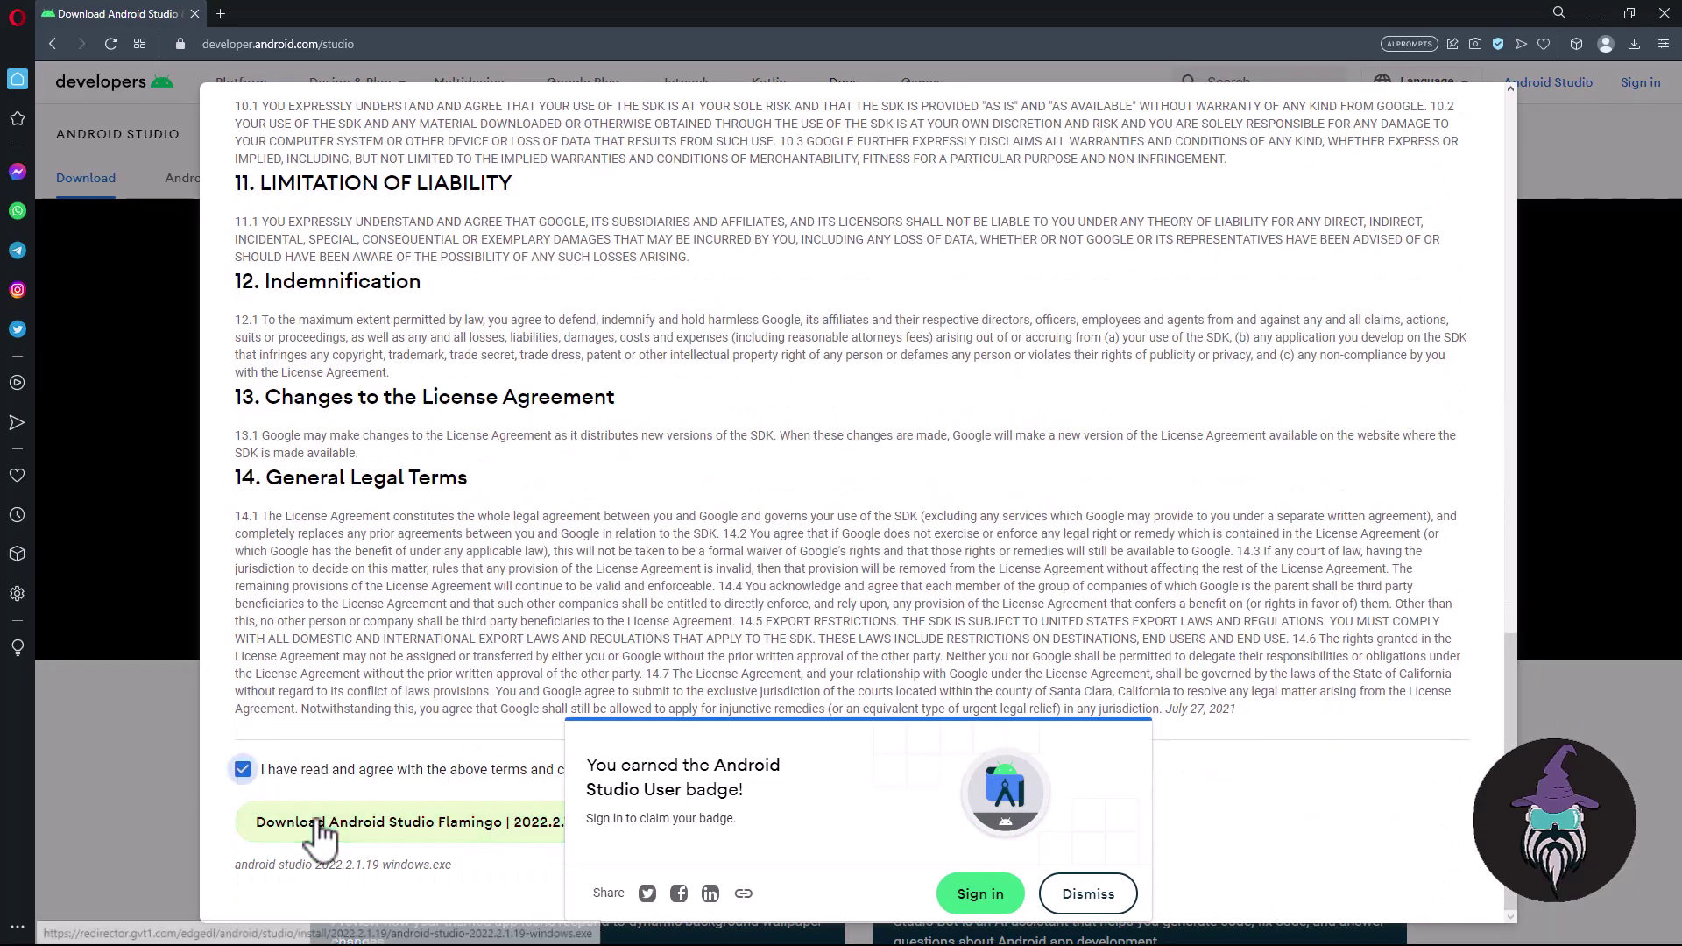
pyautogui.click(365, 828)
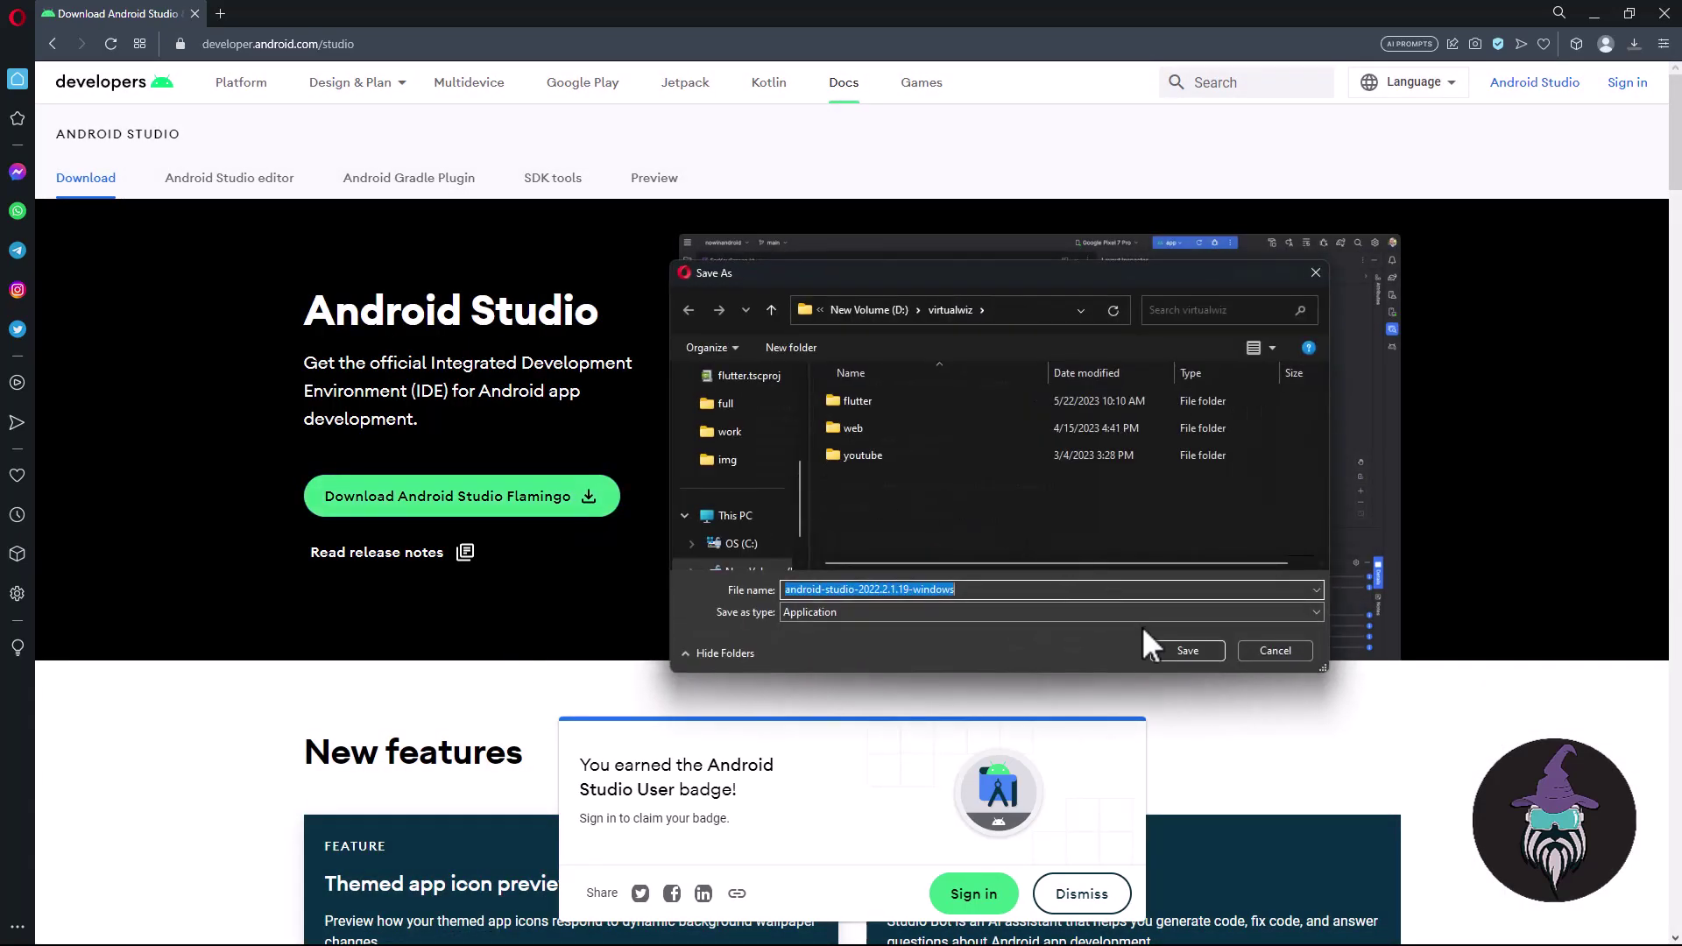
pyautogui.click(1191, 649)
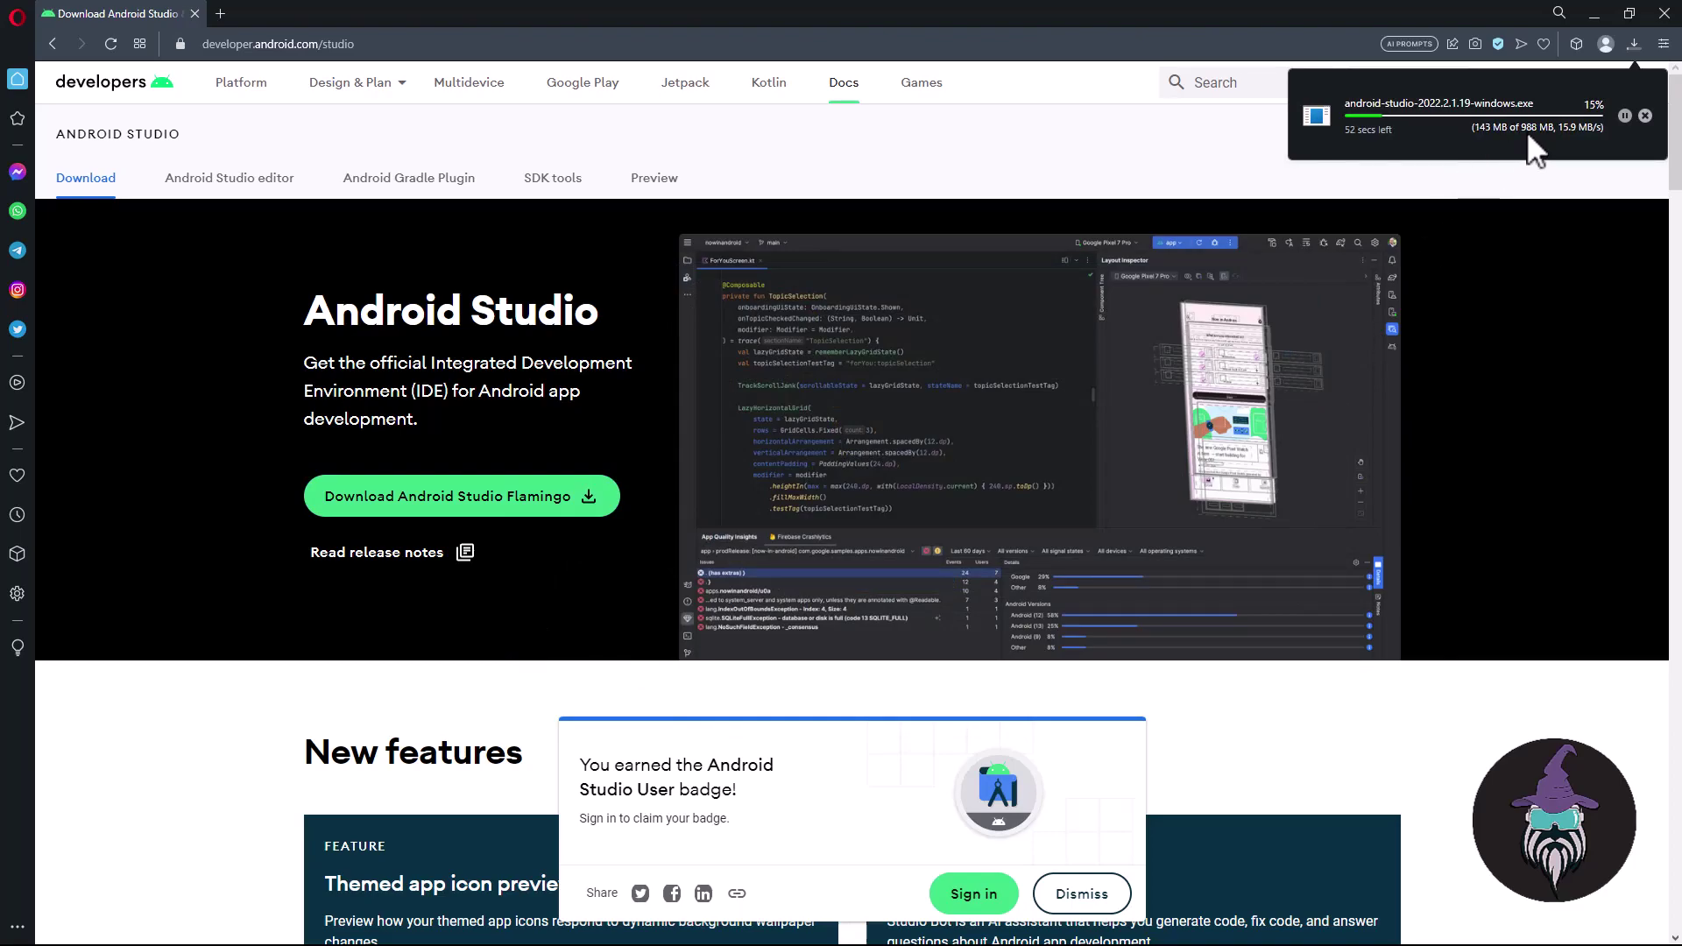
# - Switch to the virtualwiz folder in File Explorer and launch the android-studio-2022.2.1.19-windows installer
pyautogui.hotkey('alt', 'Tab')
pyautogui.hotkey('alt', 'Tab')
pyautogui.hotkey('alt', 'Tab')
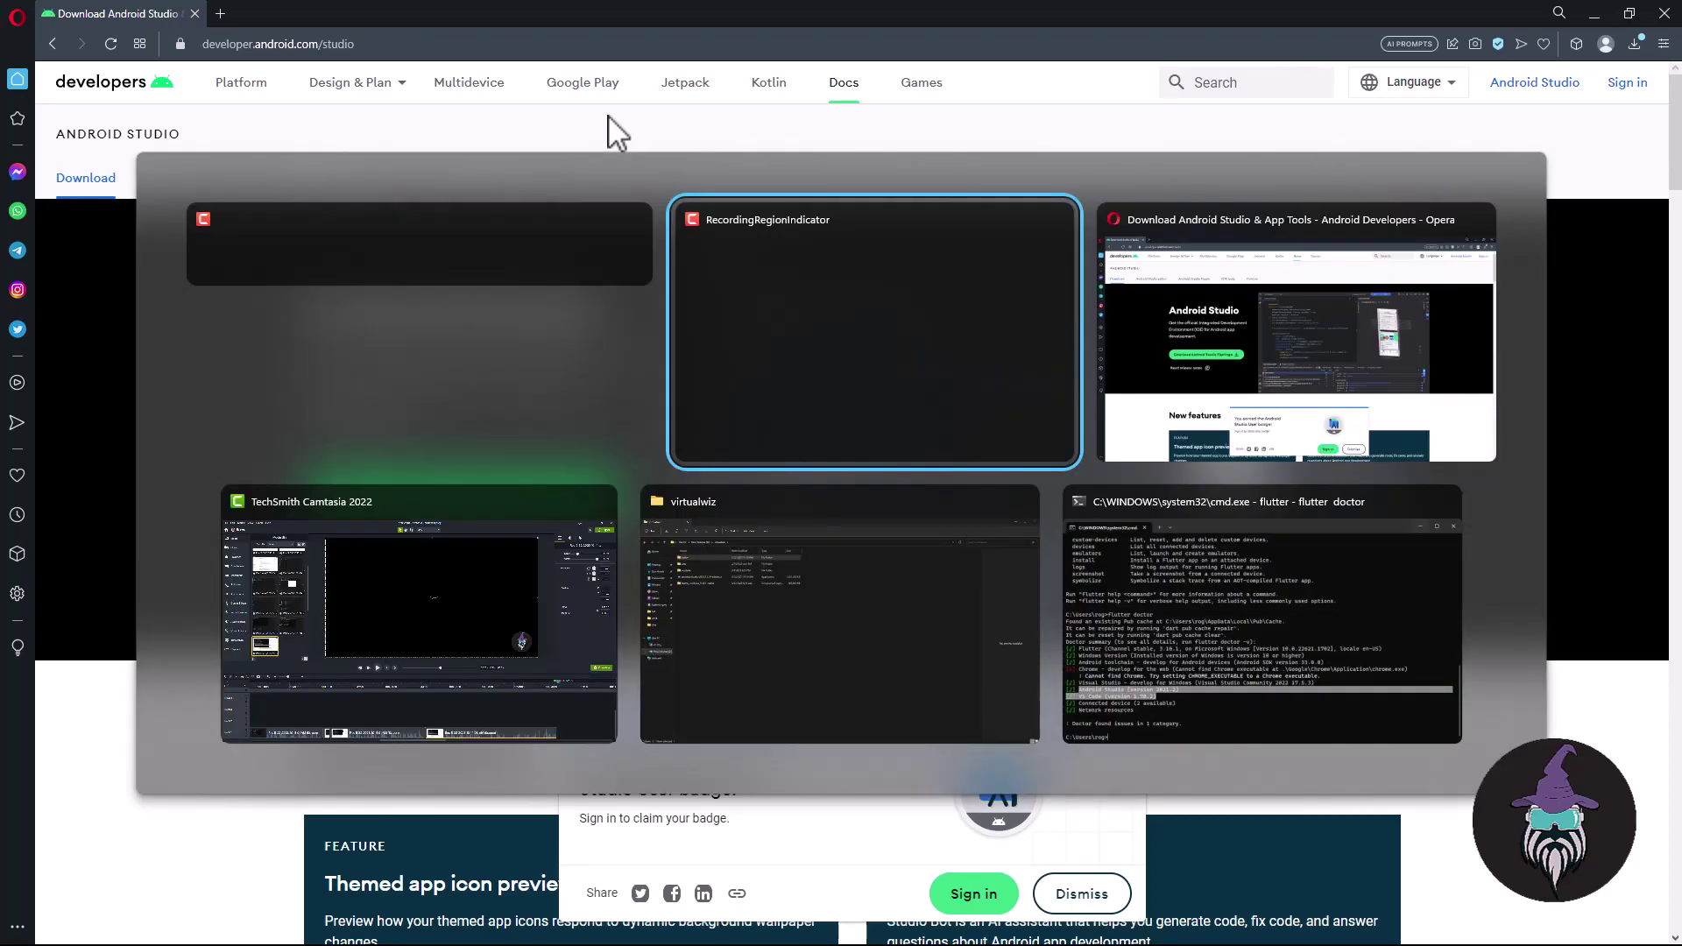
pyautogui.hotkey('alt', 'Tab')
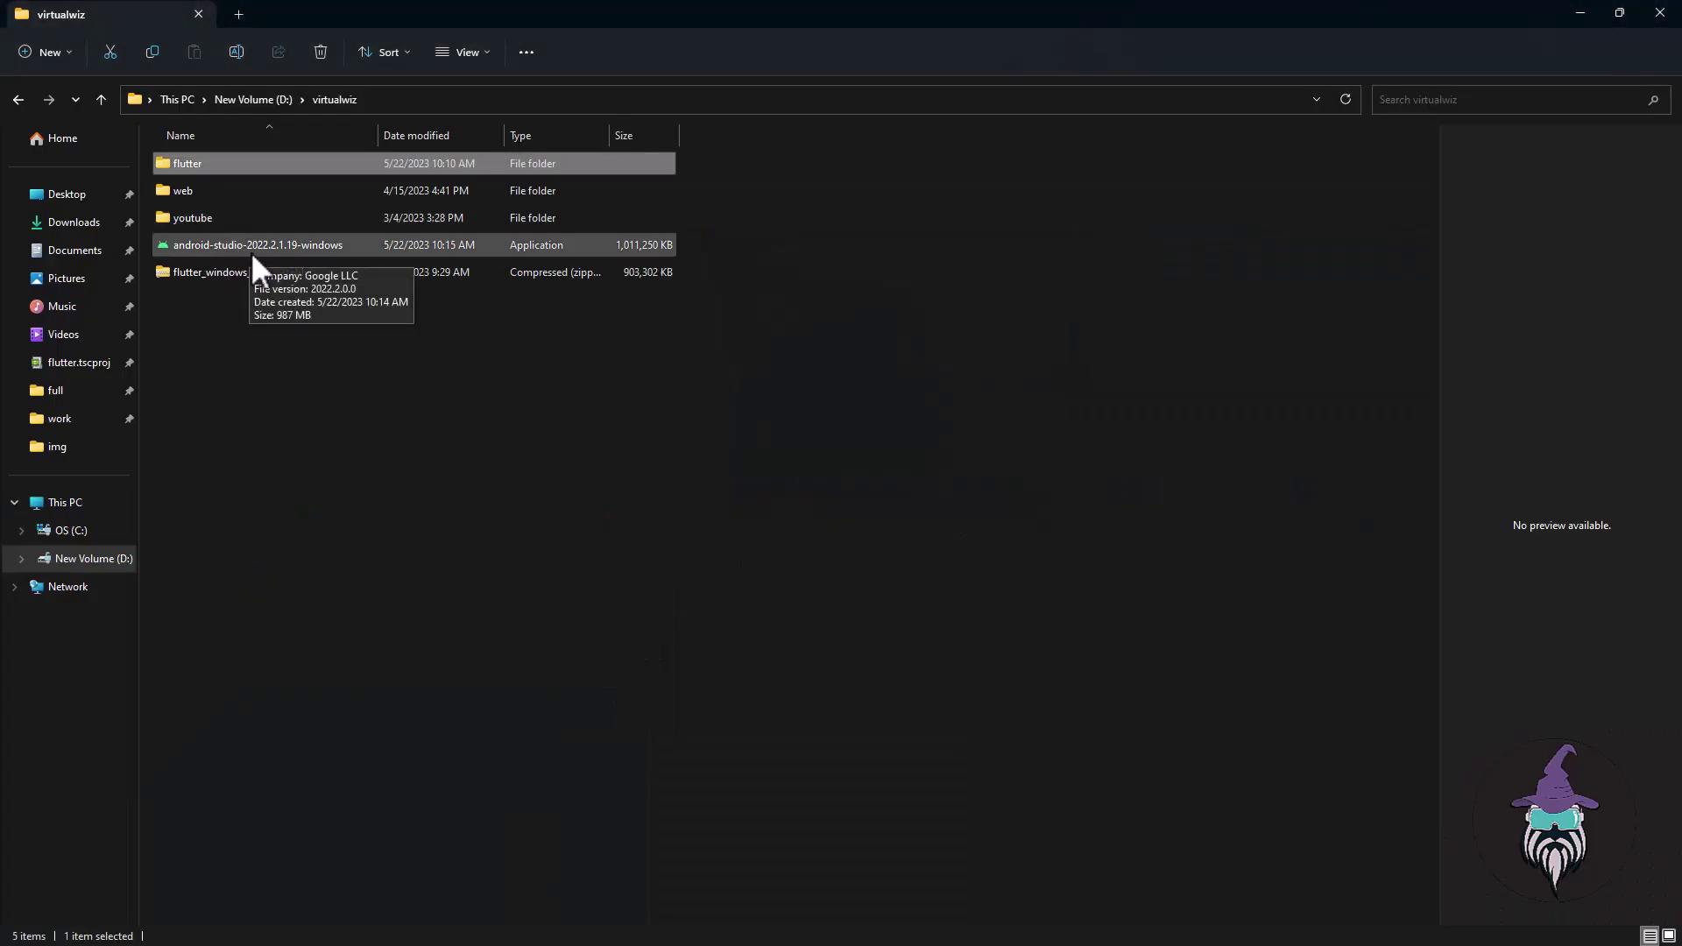
pyautogui.doubleClick(343, 247)
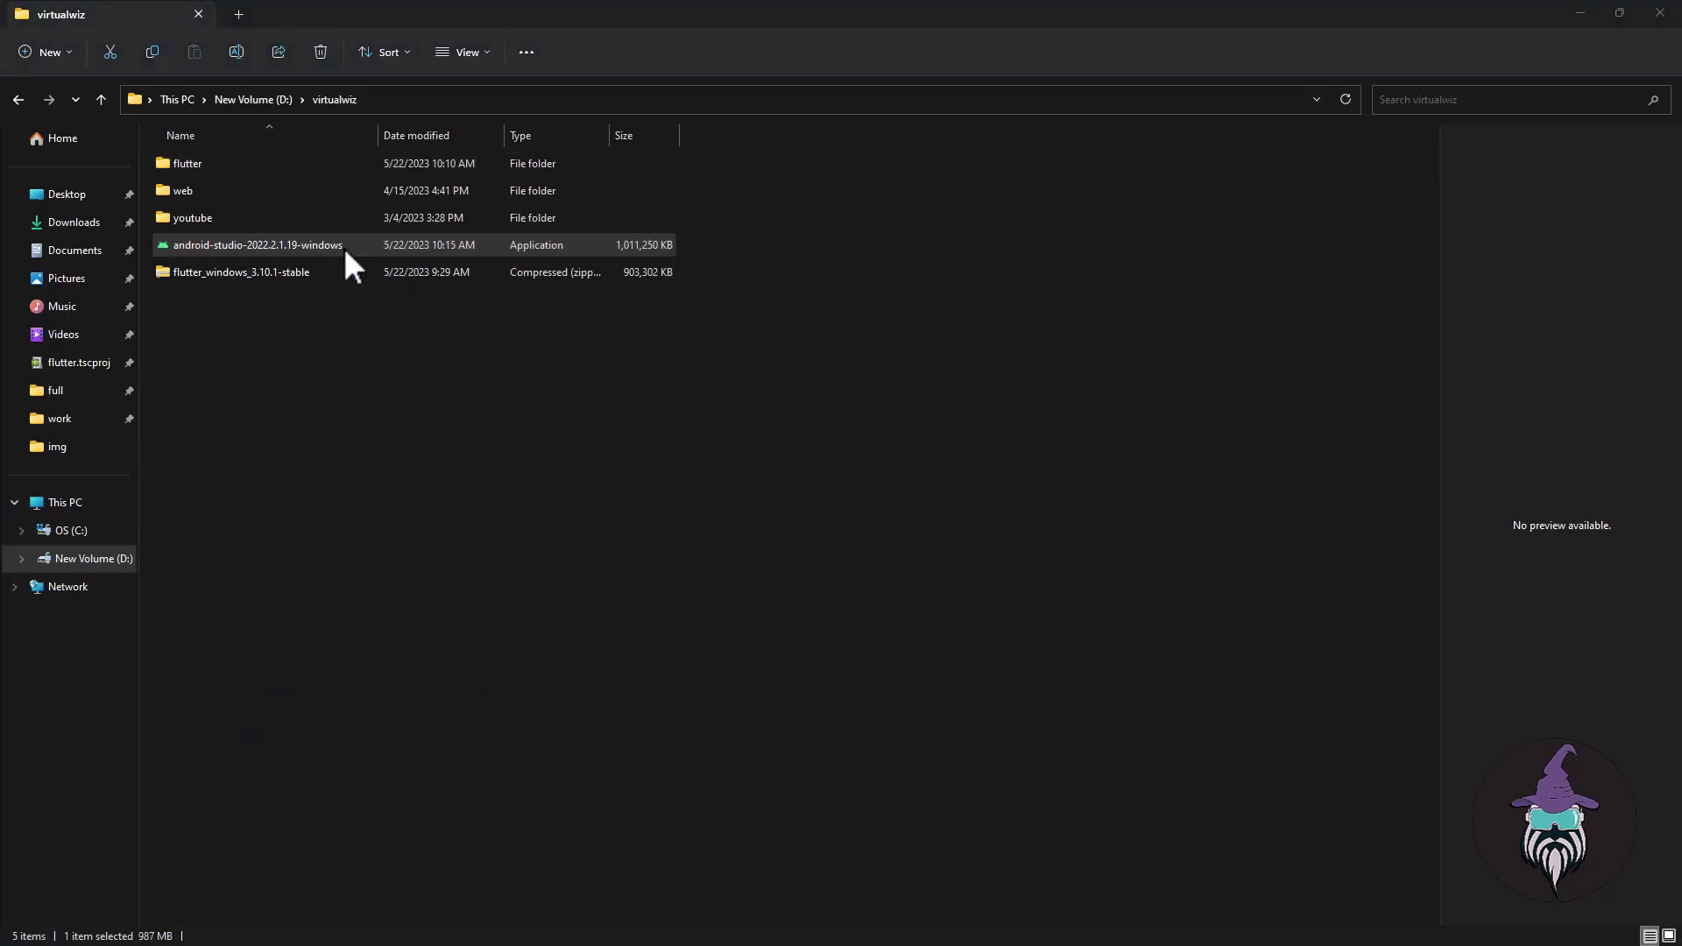
pyautogui.doubleClick(343, 247)
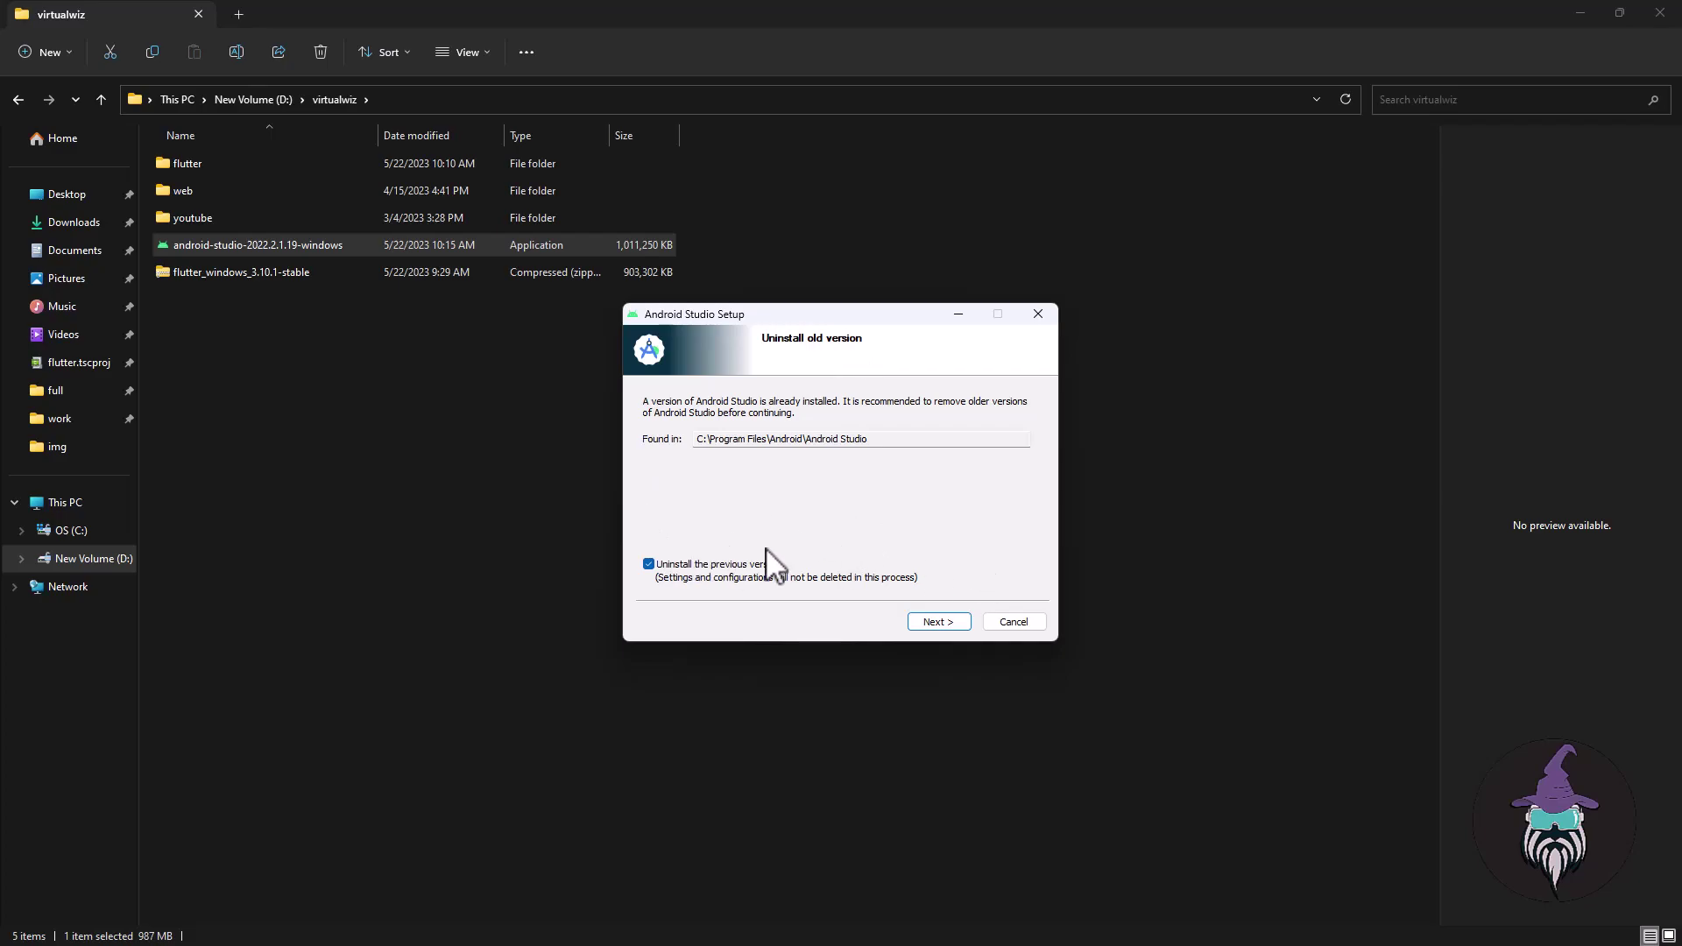
# - Uninstall the previous Android Studio version through the setup wizard and continue to the Choose Components page
pyautogui.click(945, 622)
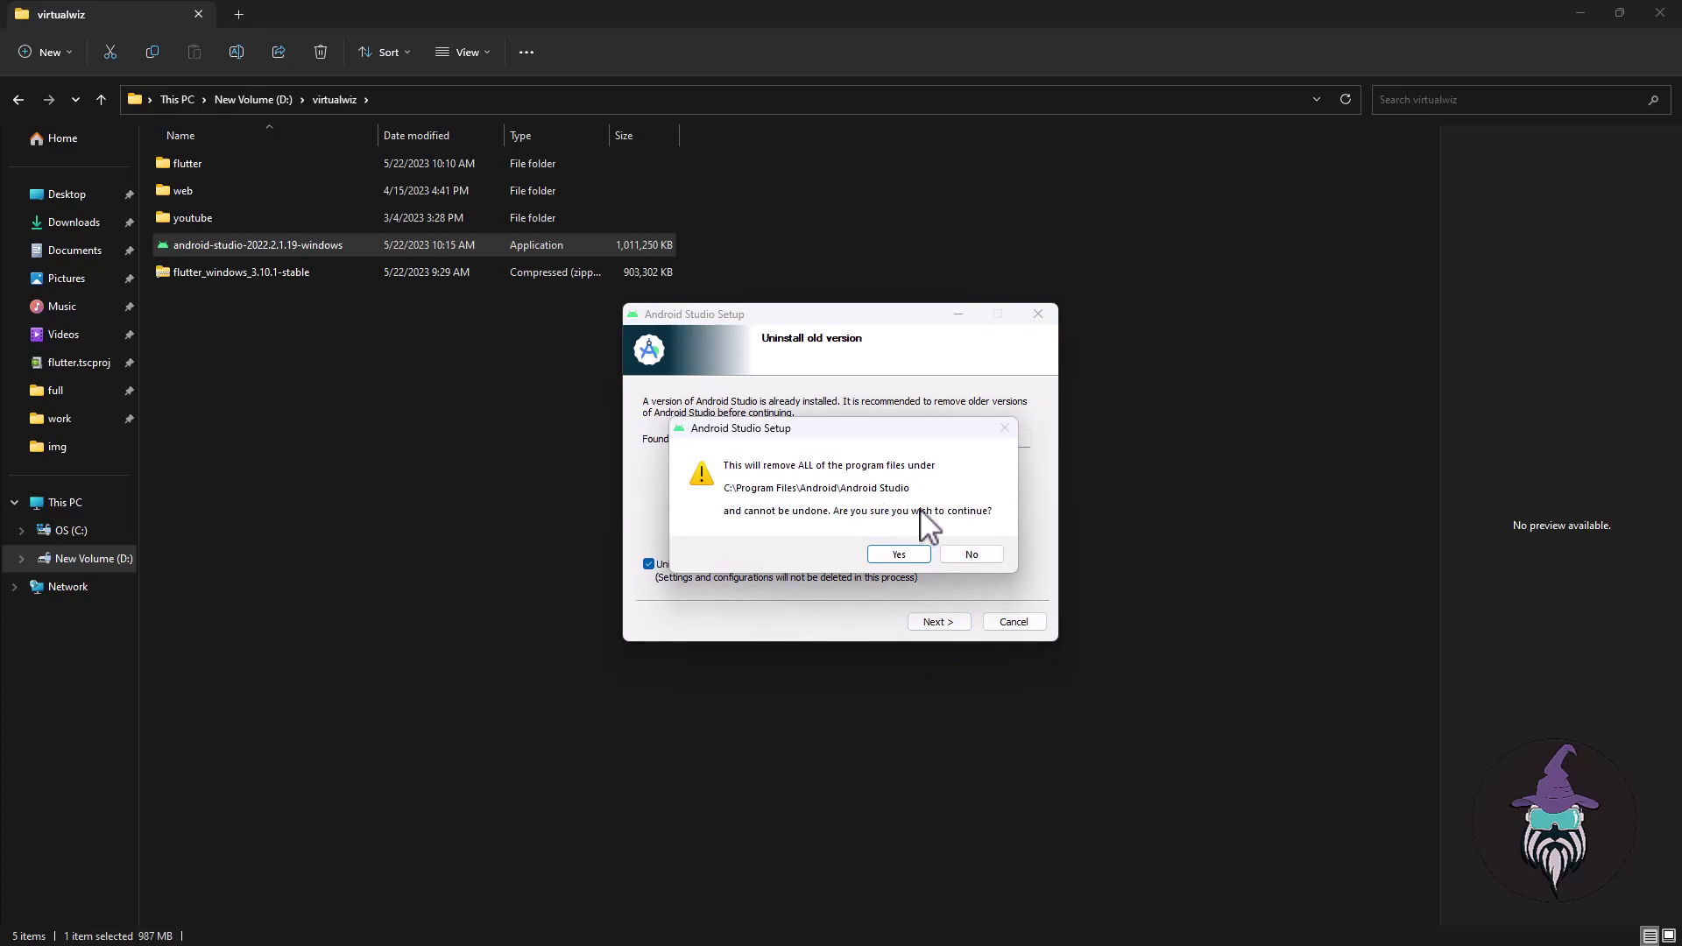
pyautogui.click(900, 553)
pyautogui.click(932, 619)
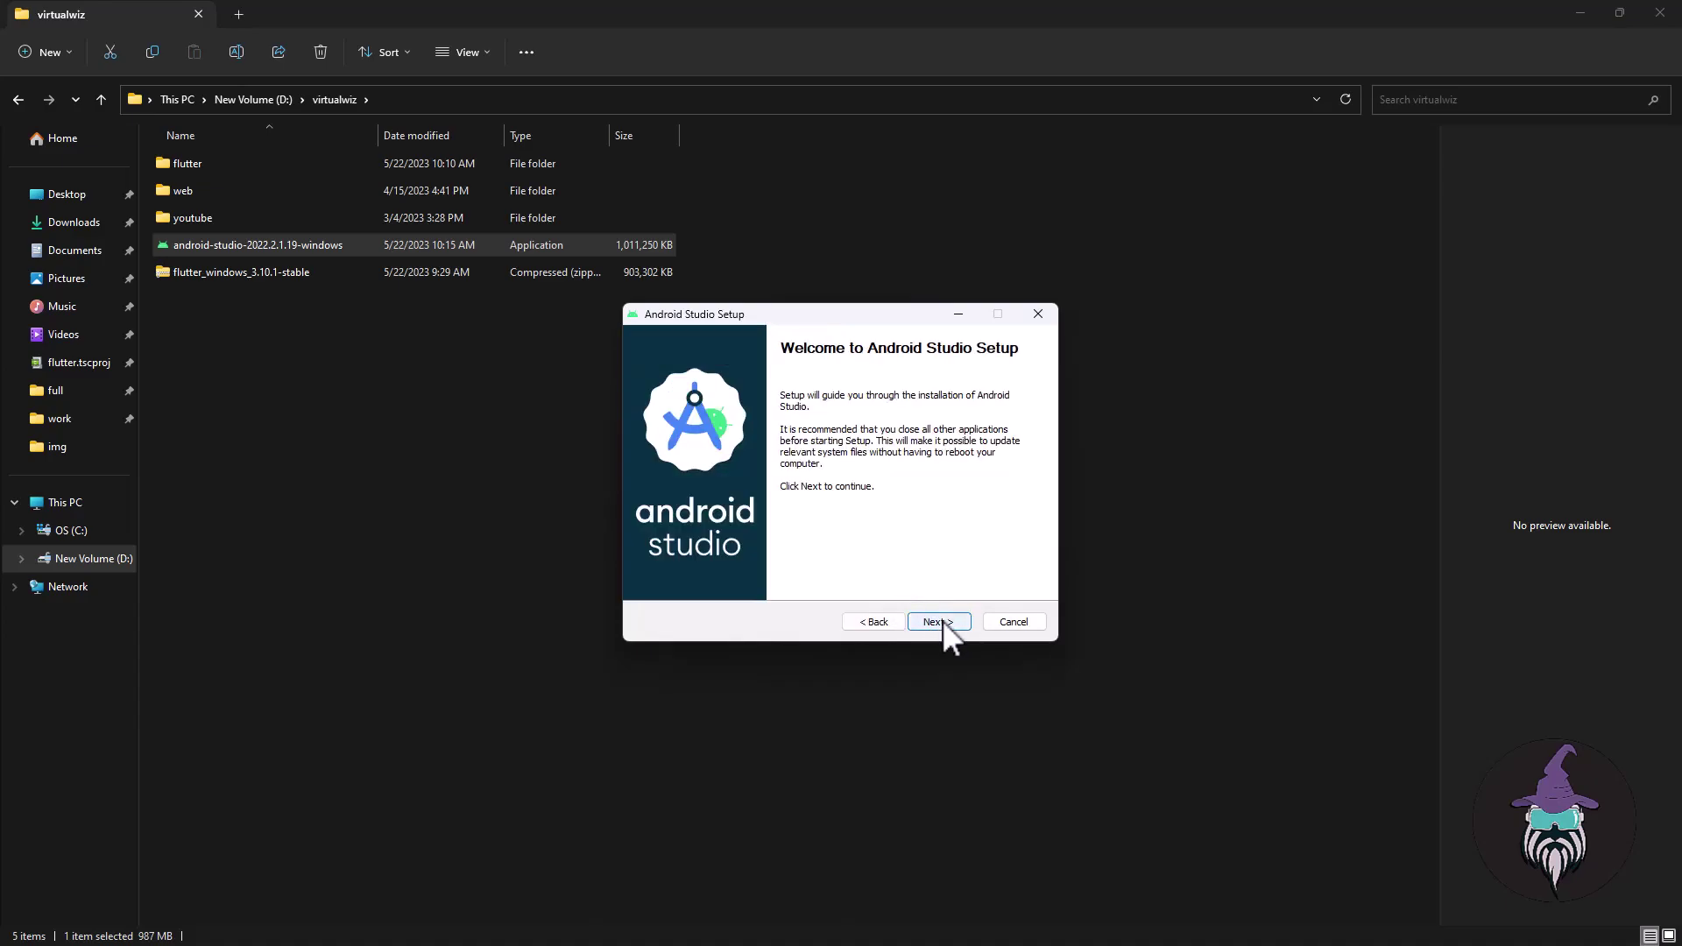
pyautogui.click(942, 620)
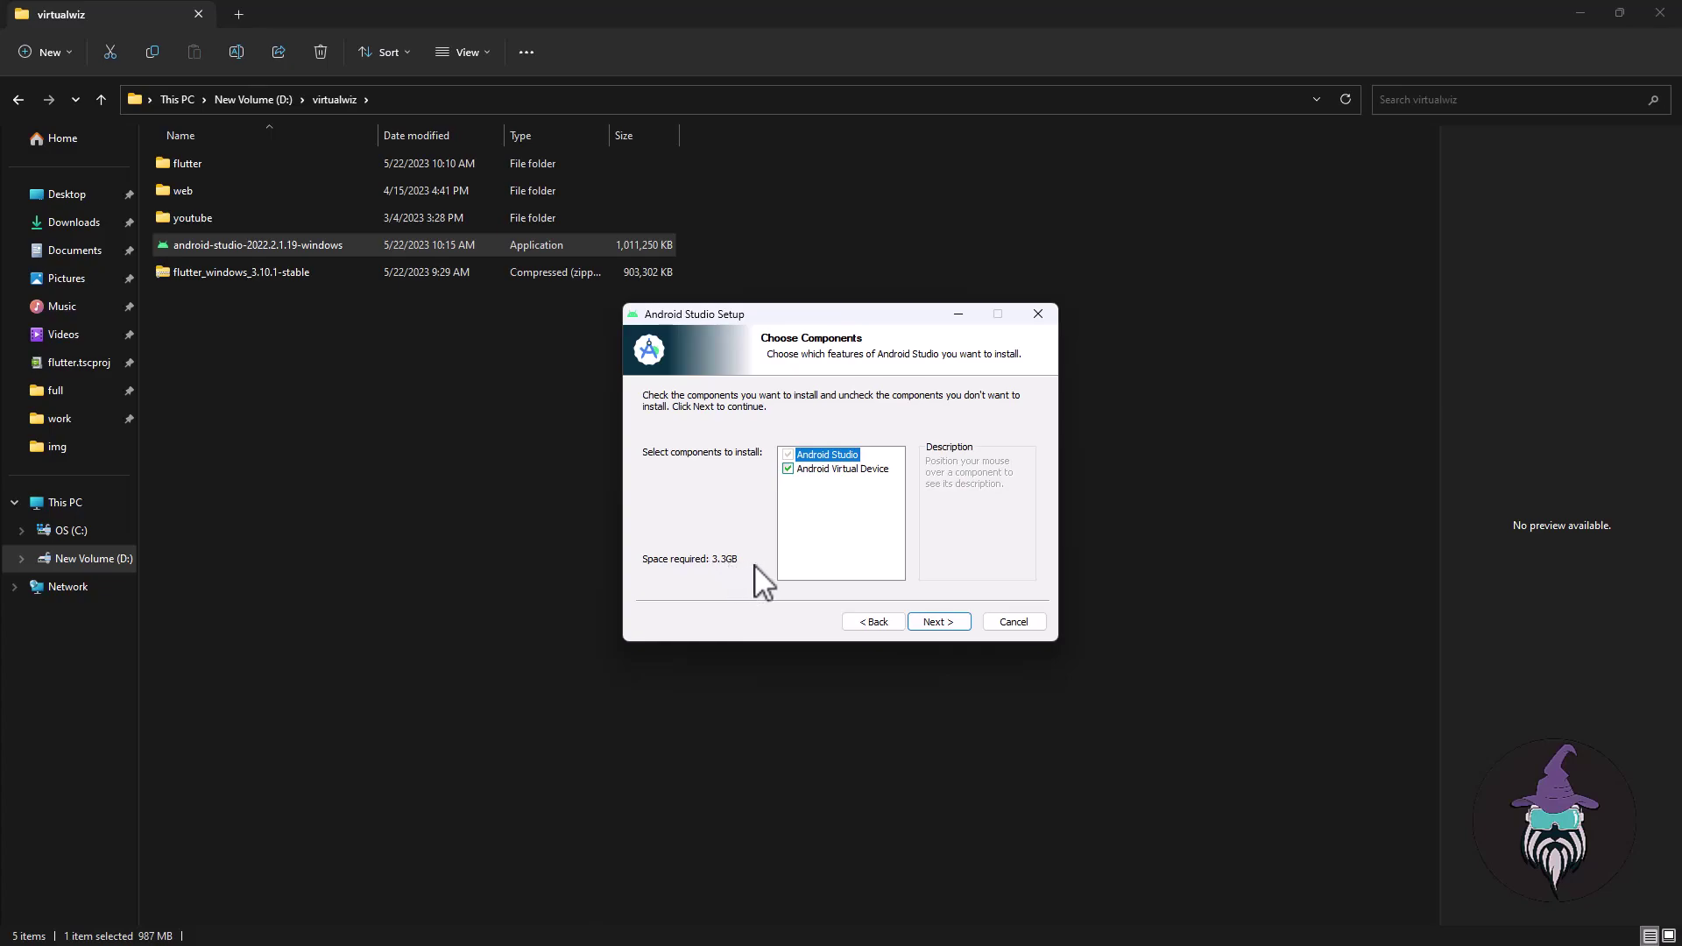
# - Install Android Studio with Android Virtual Device in C:\Program Files\Android\Android Studio, then finish the setup and start the program
pyautogui.click(933, 620)
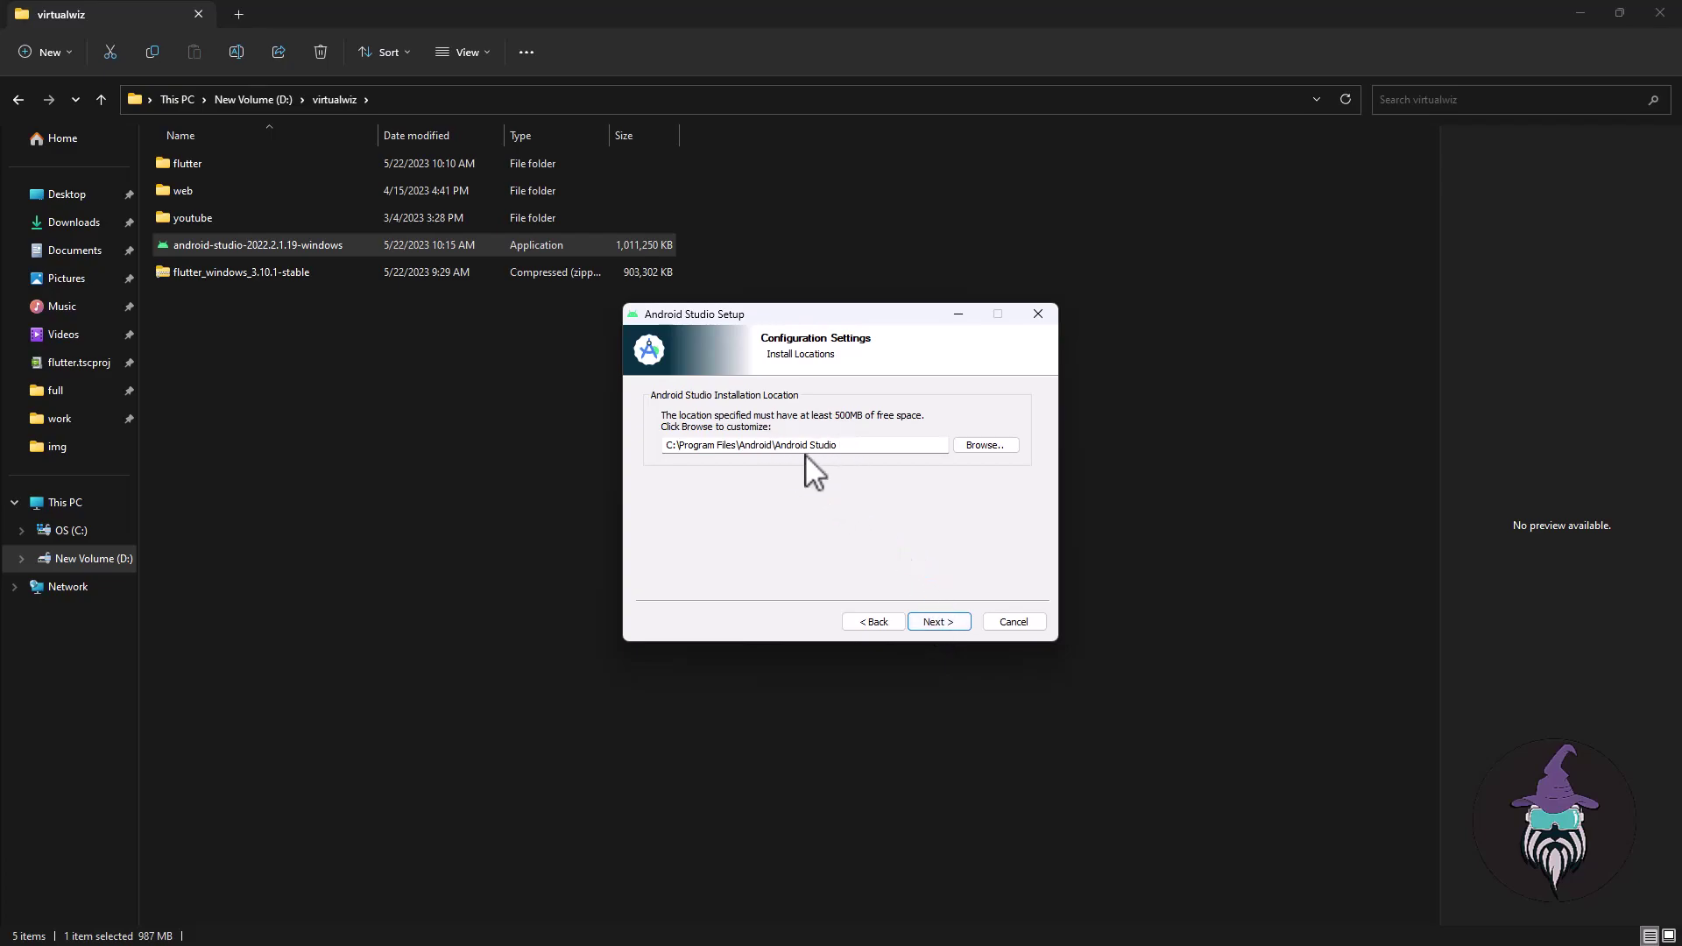
pyautogui.click(941, 618)
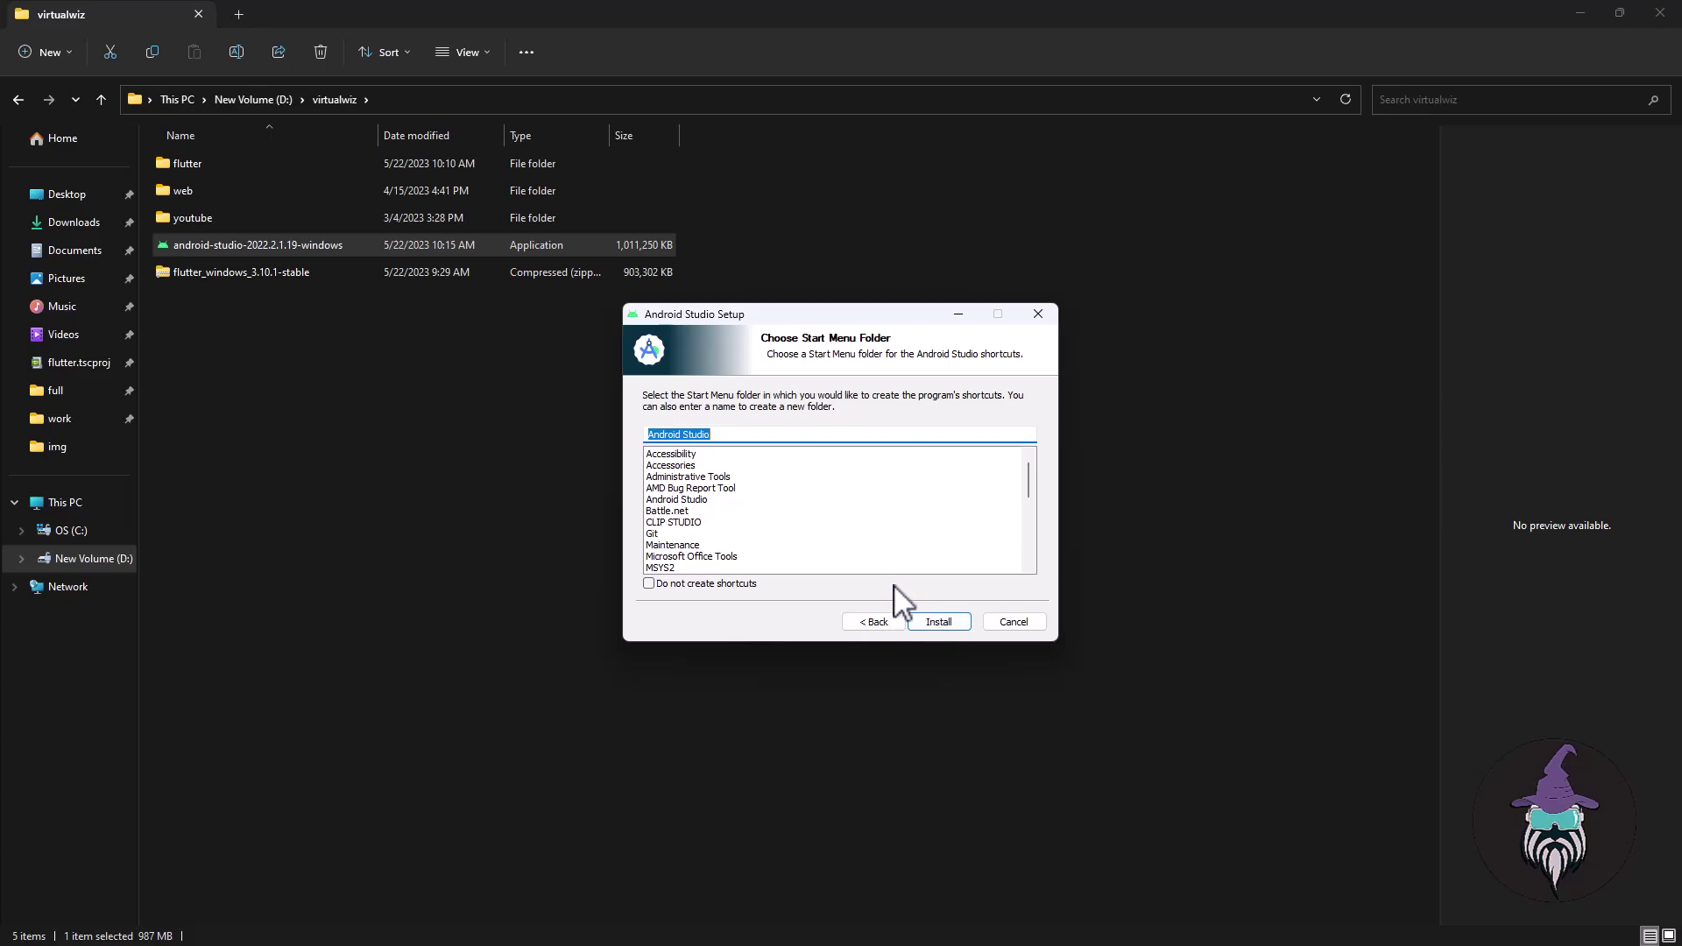
pyautogui.click(933, 622)
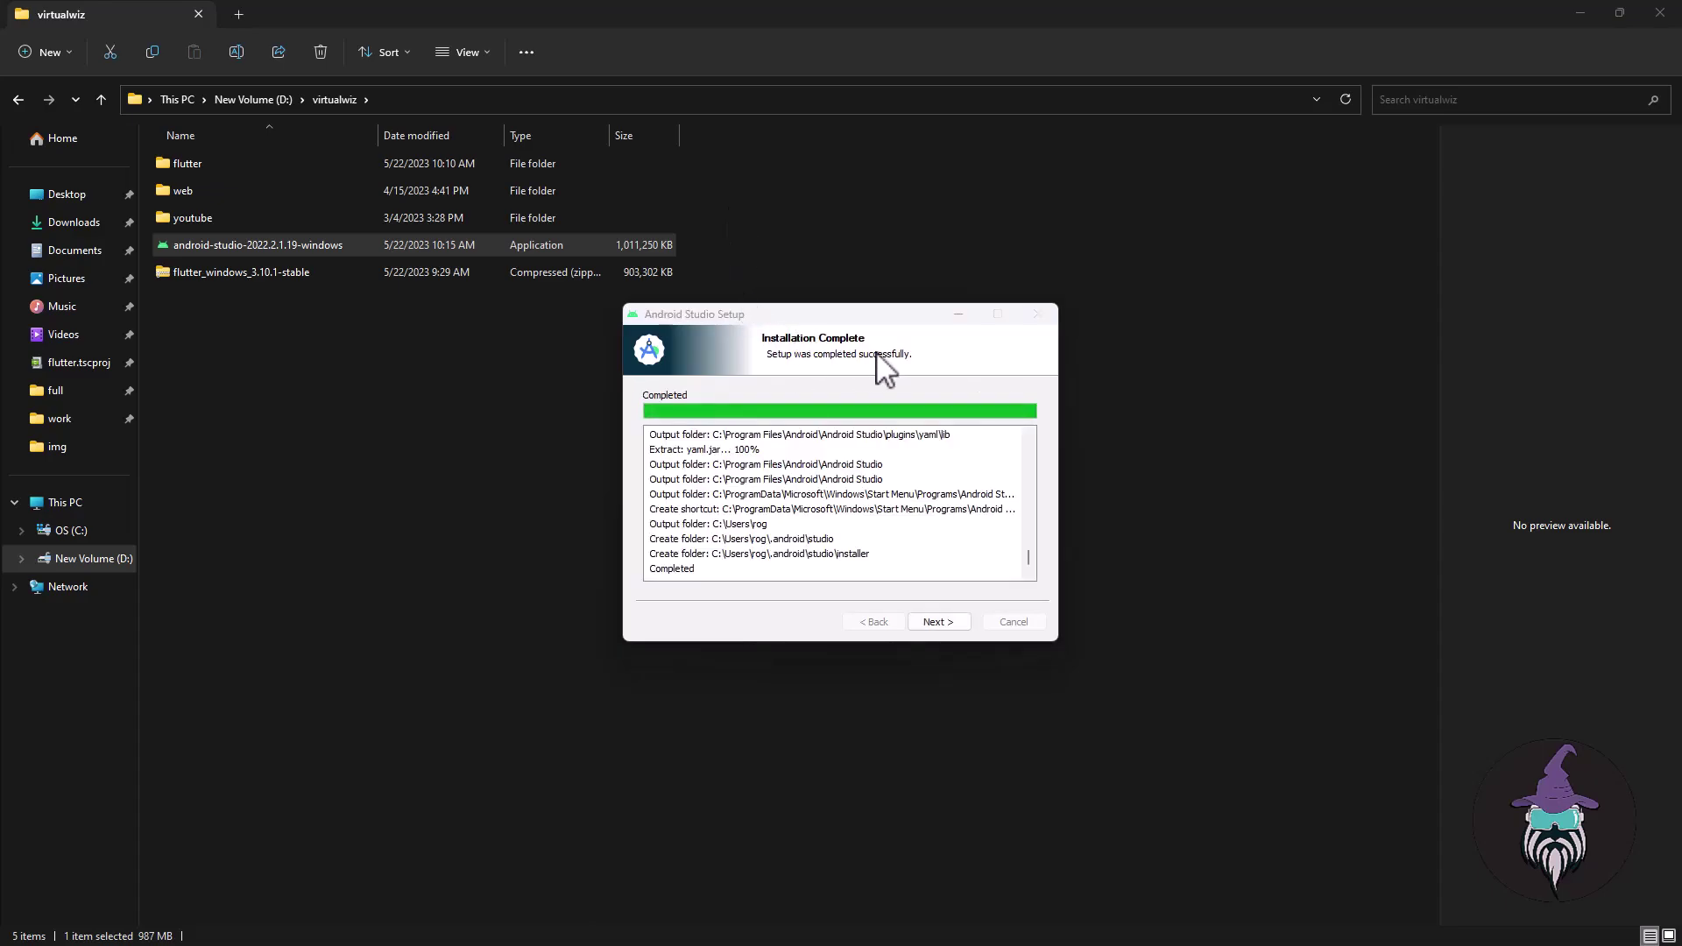
pyautogui.click(943, 617)
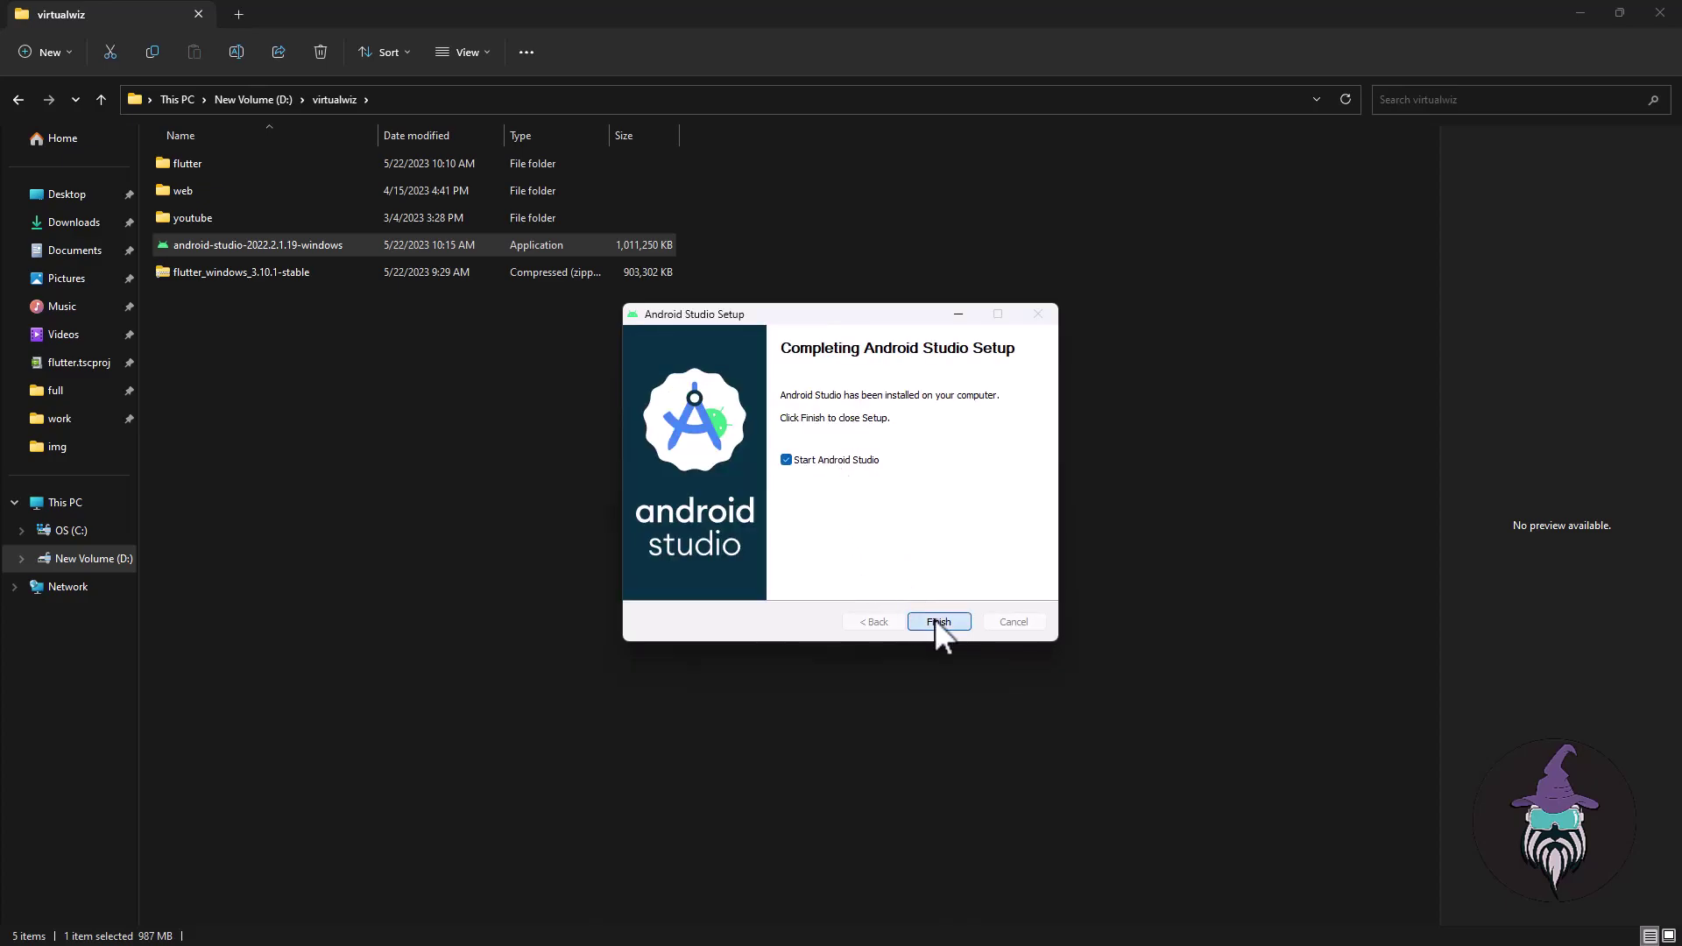
pyautogui.click(933, 618)
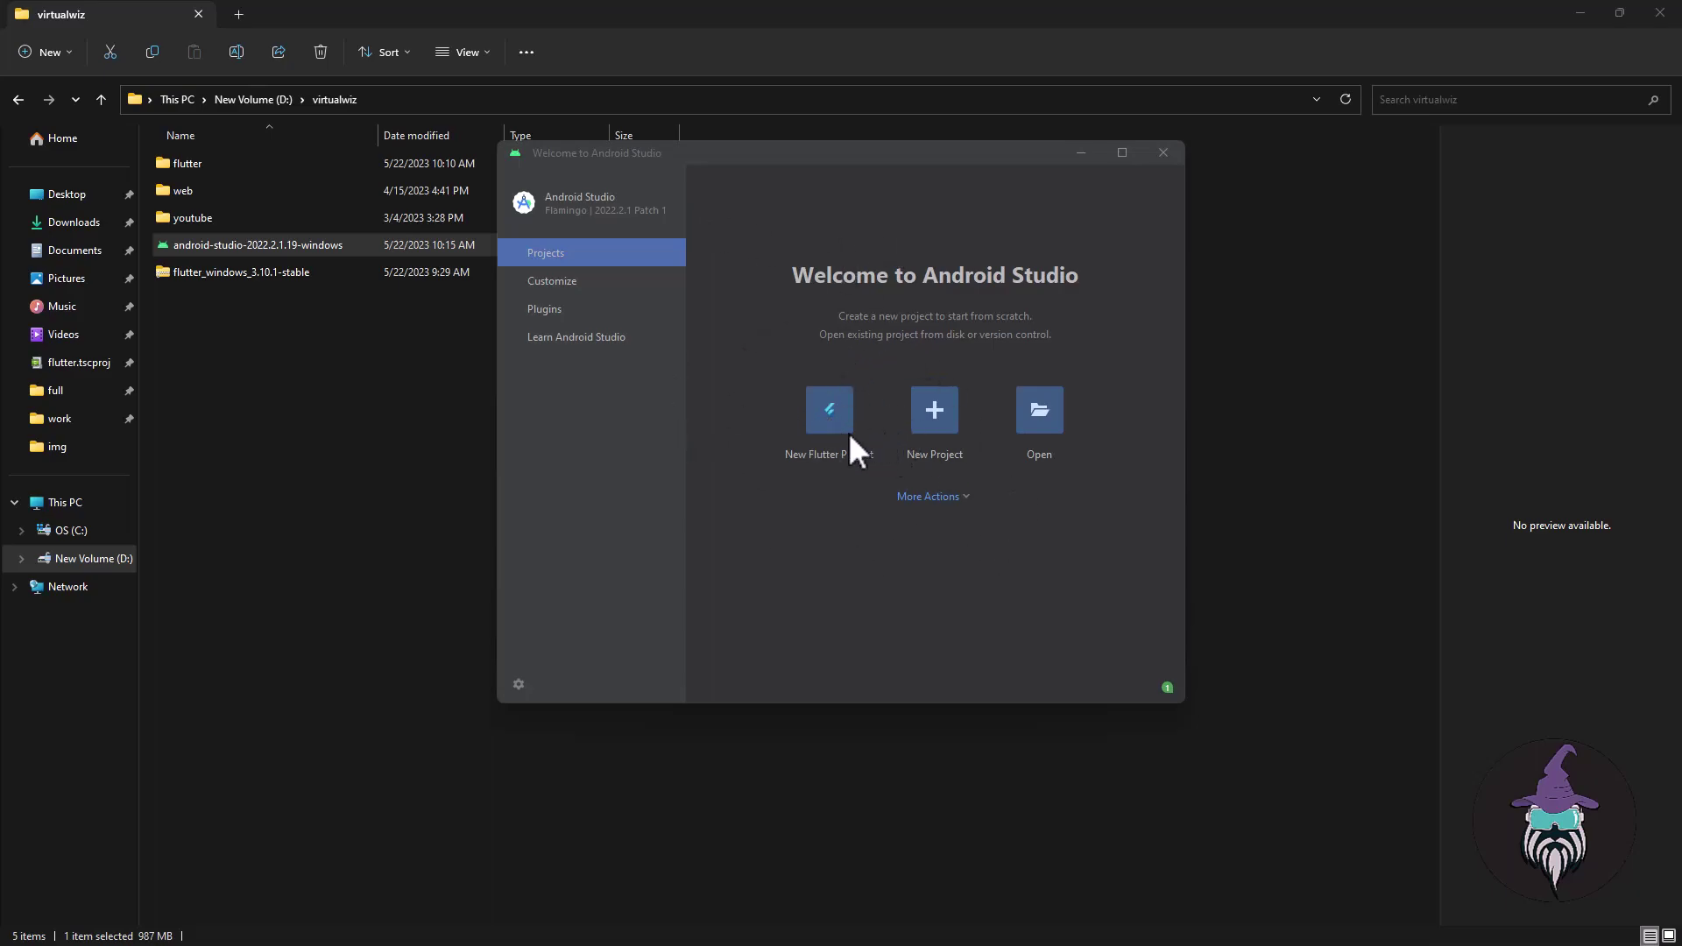
# - Open the SDK Manager from the Android Studio welcome screen
pyautogui.click(963, 499)
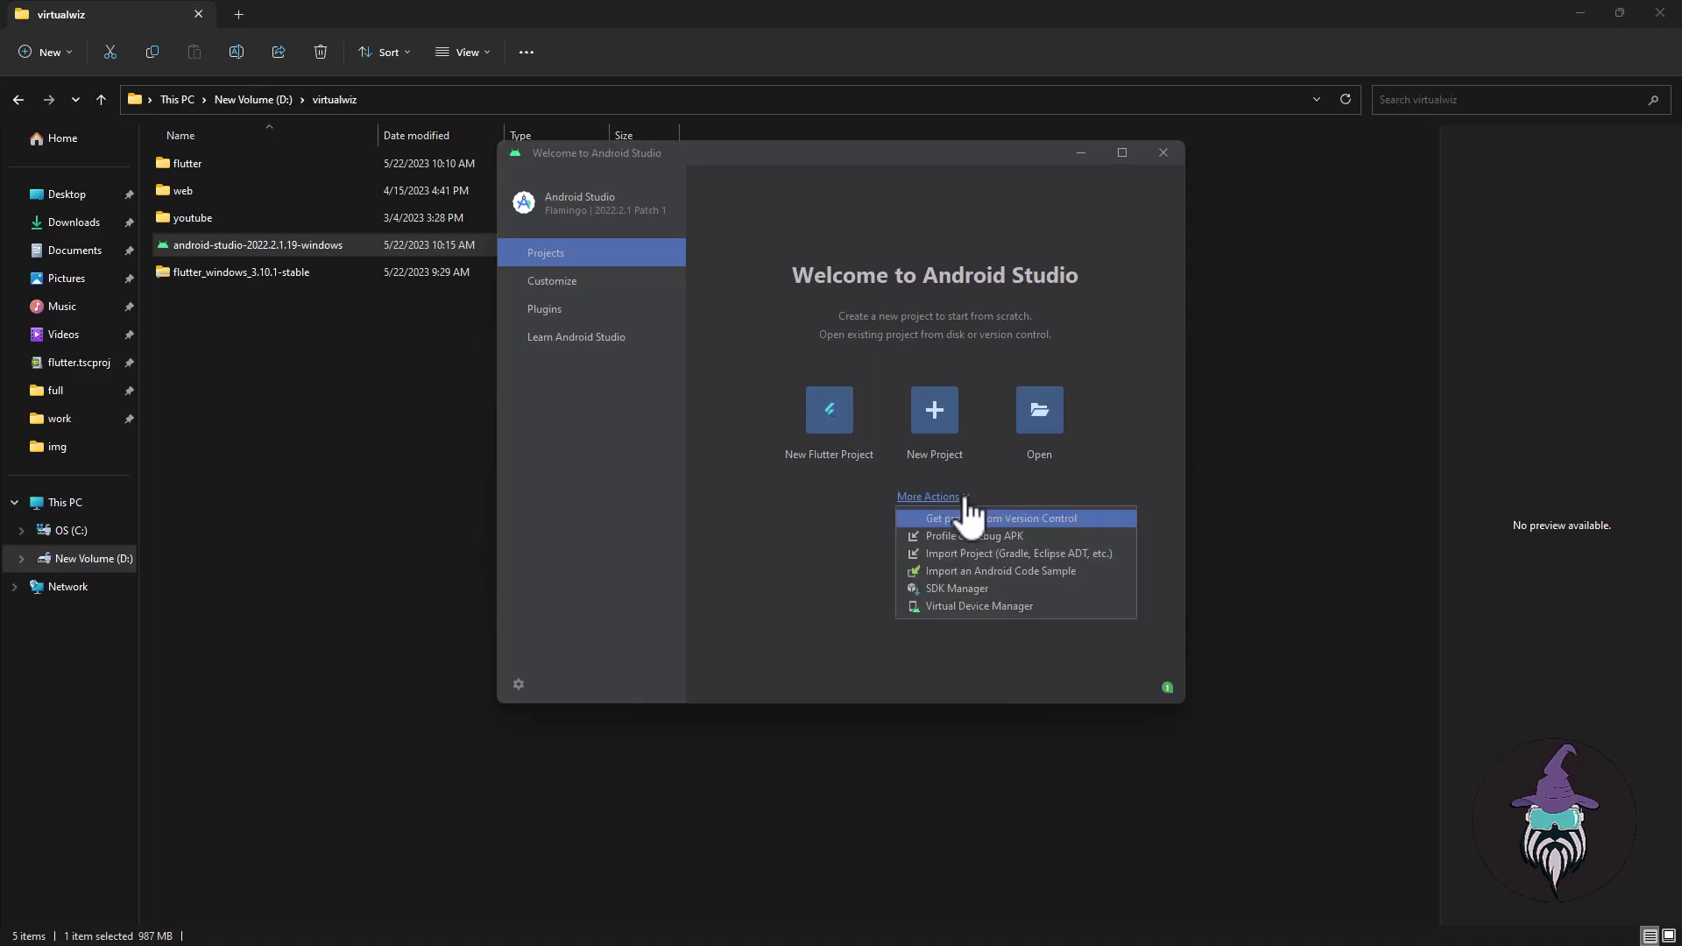
pyautogui.click(979, 595)
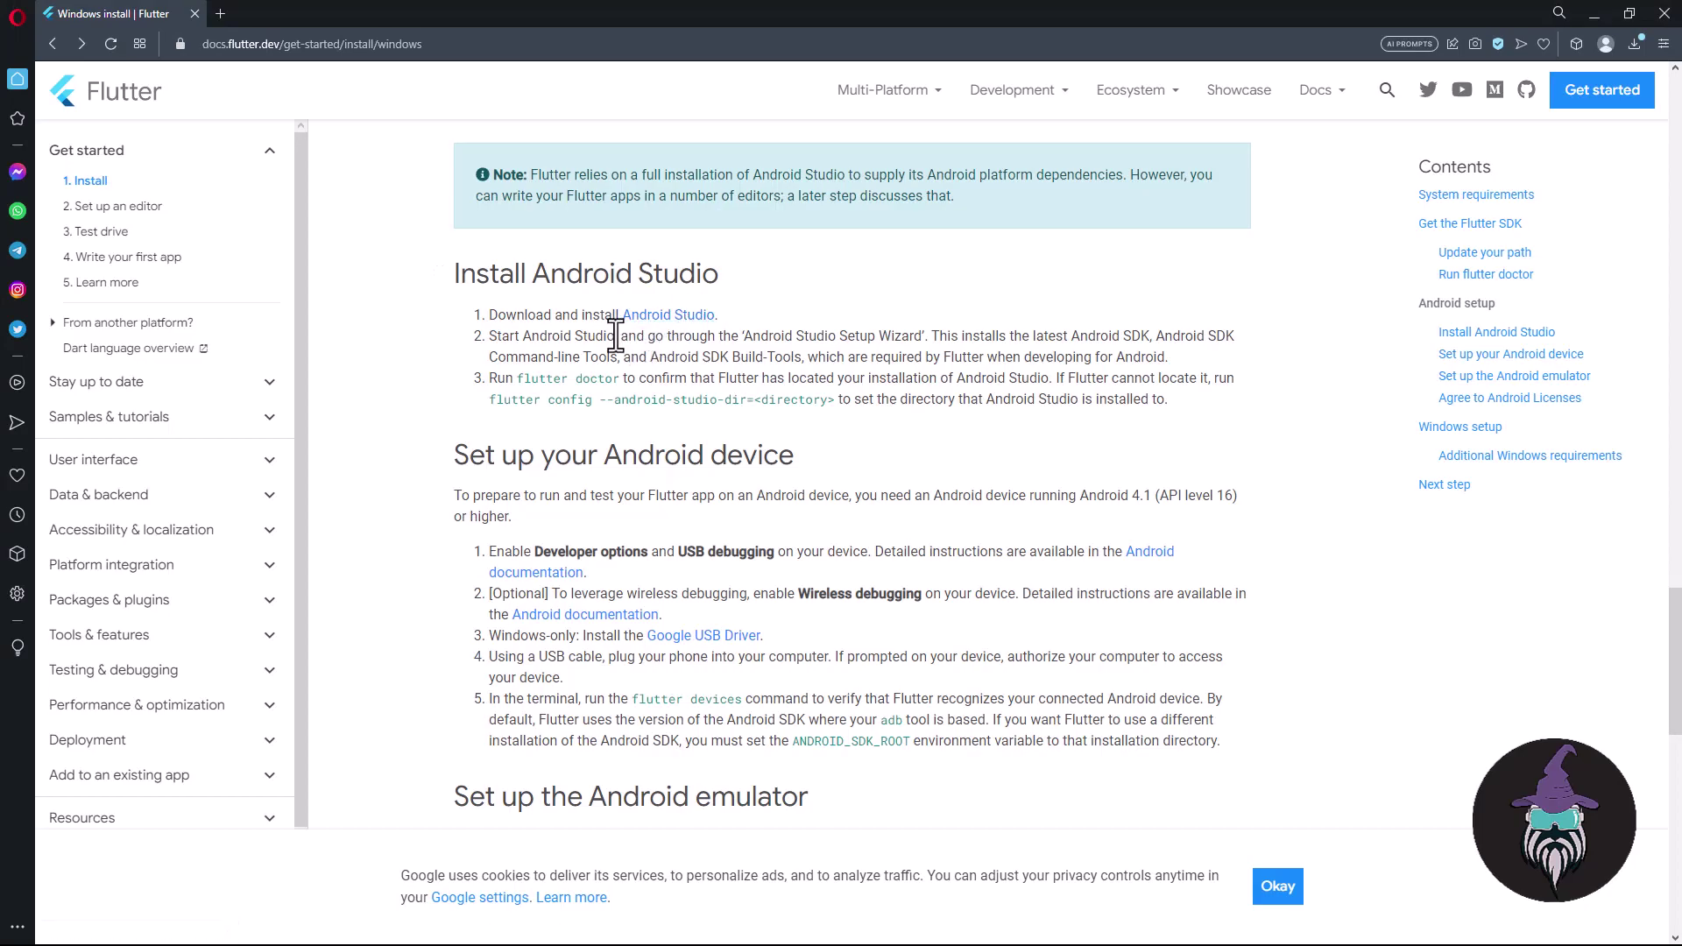
# - Read the Flutter install page down to Agree to Android Licenses and copy the flutter doctor --android-licenses command
pyautogui.scroll(-2, 813, 409)
pyautogui.scroll(-2, 813, 409)
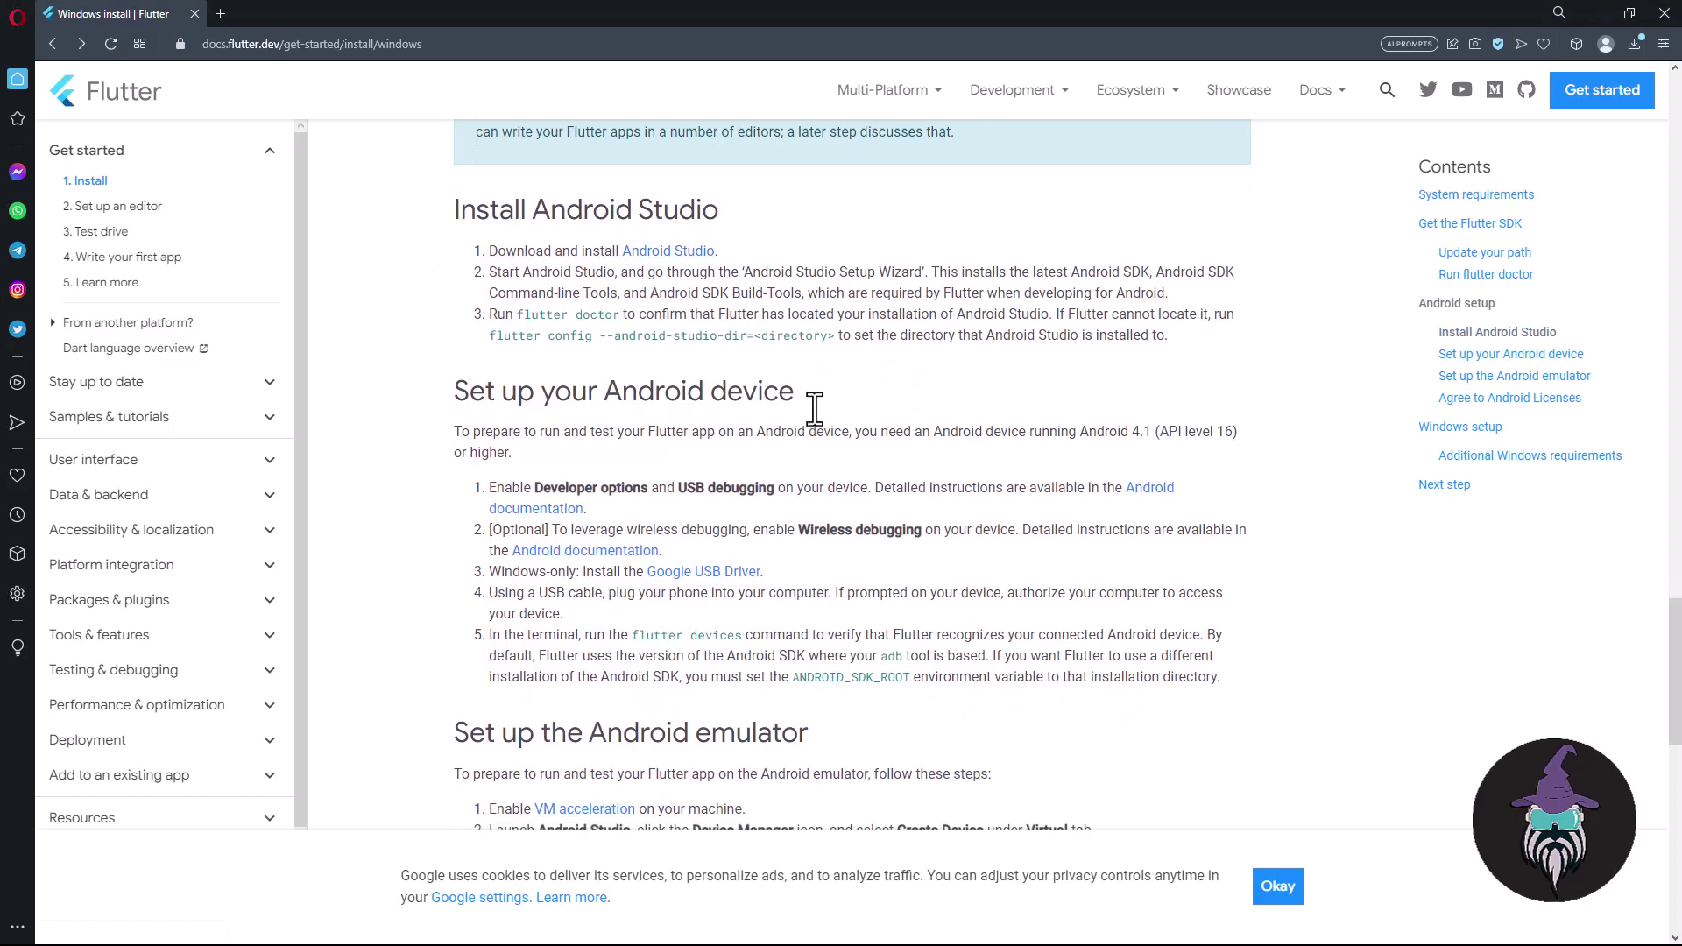
pyautogui.scroll(-2, 814, 407)
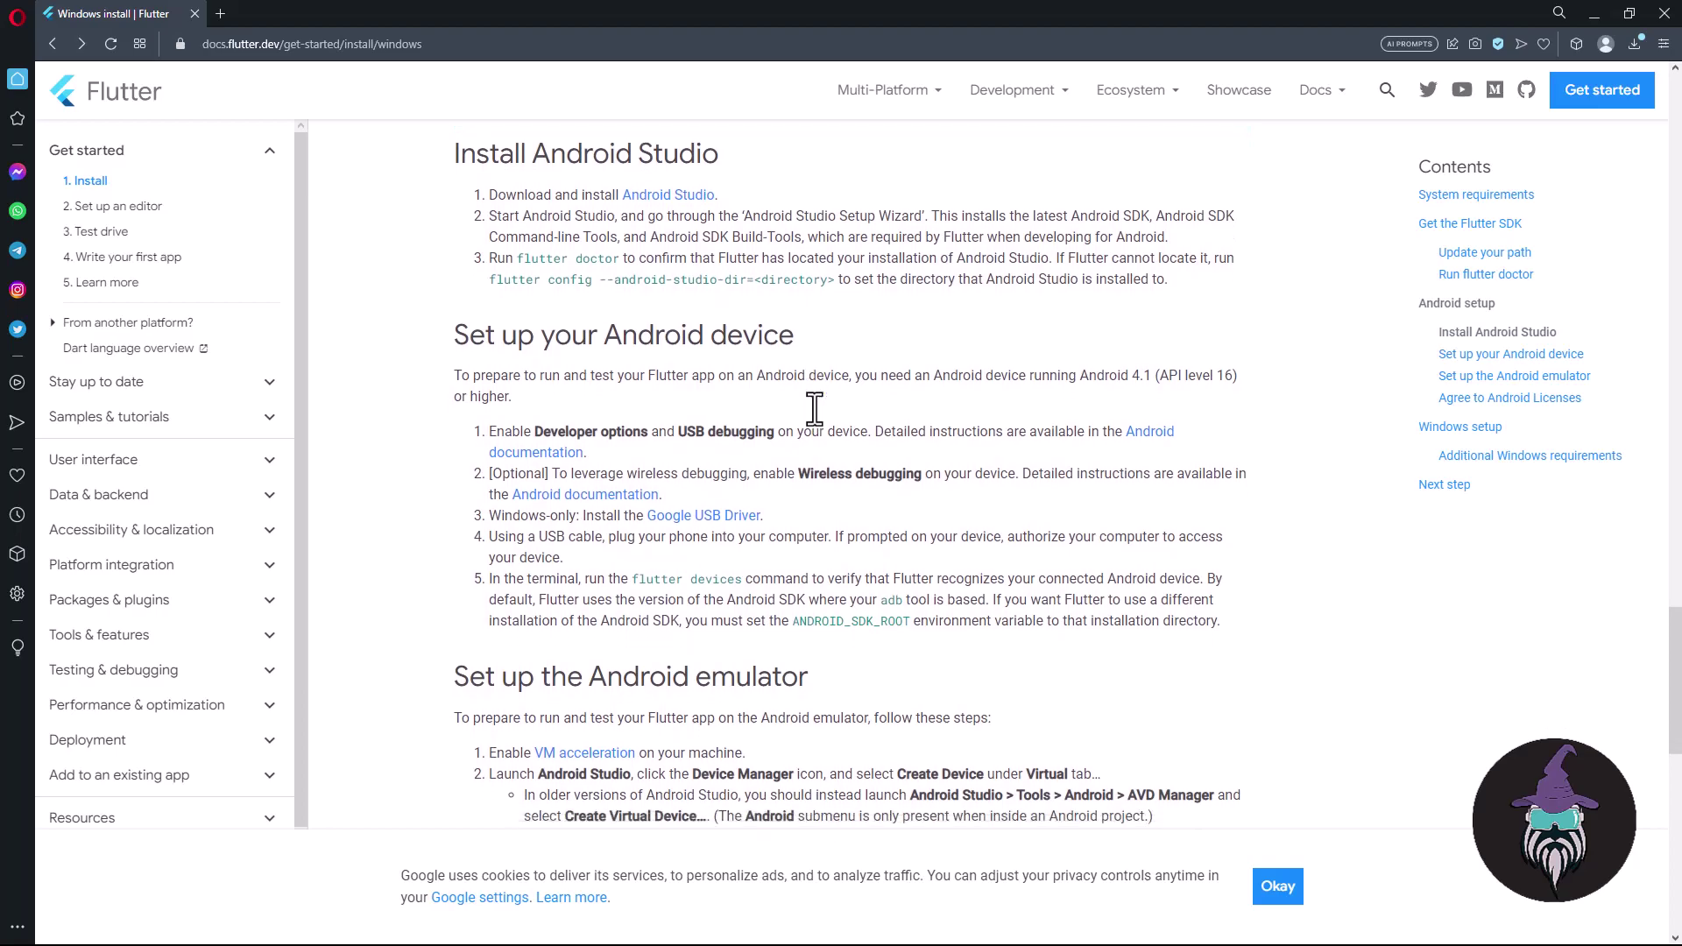
pyautogui.scroll(-8, 815, 407)
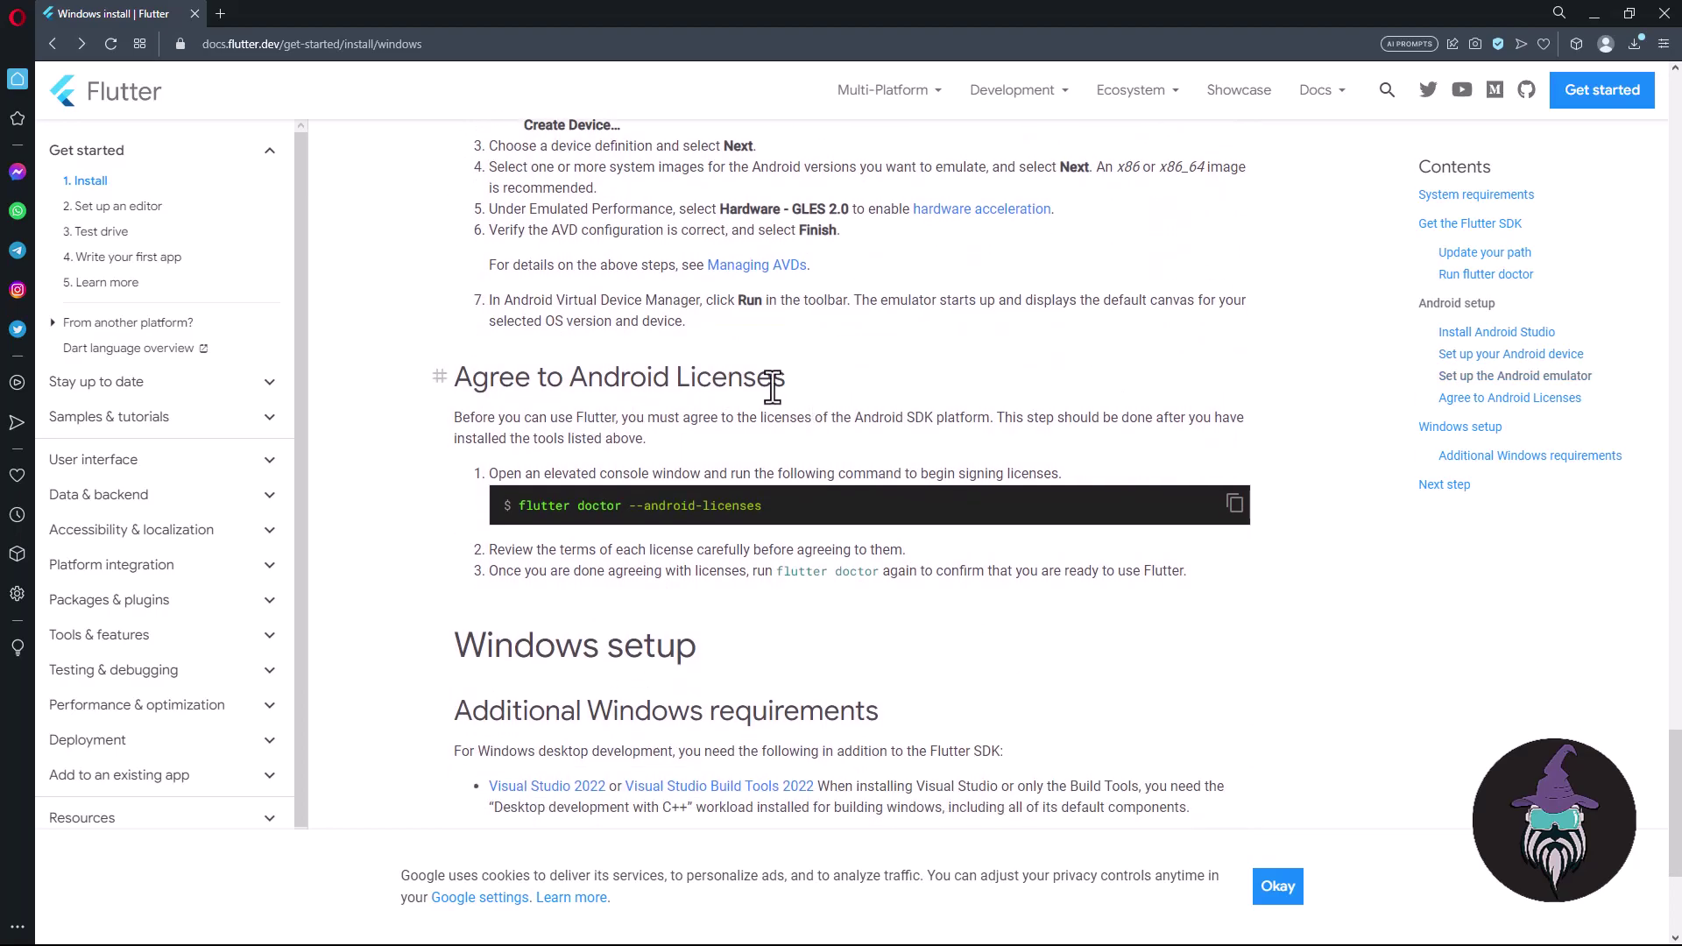
pyautogui.moveTo(787, 376); pyautogui.dragTo(522, 375)
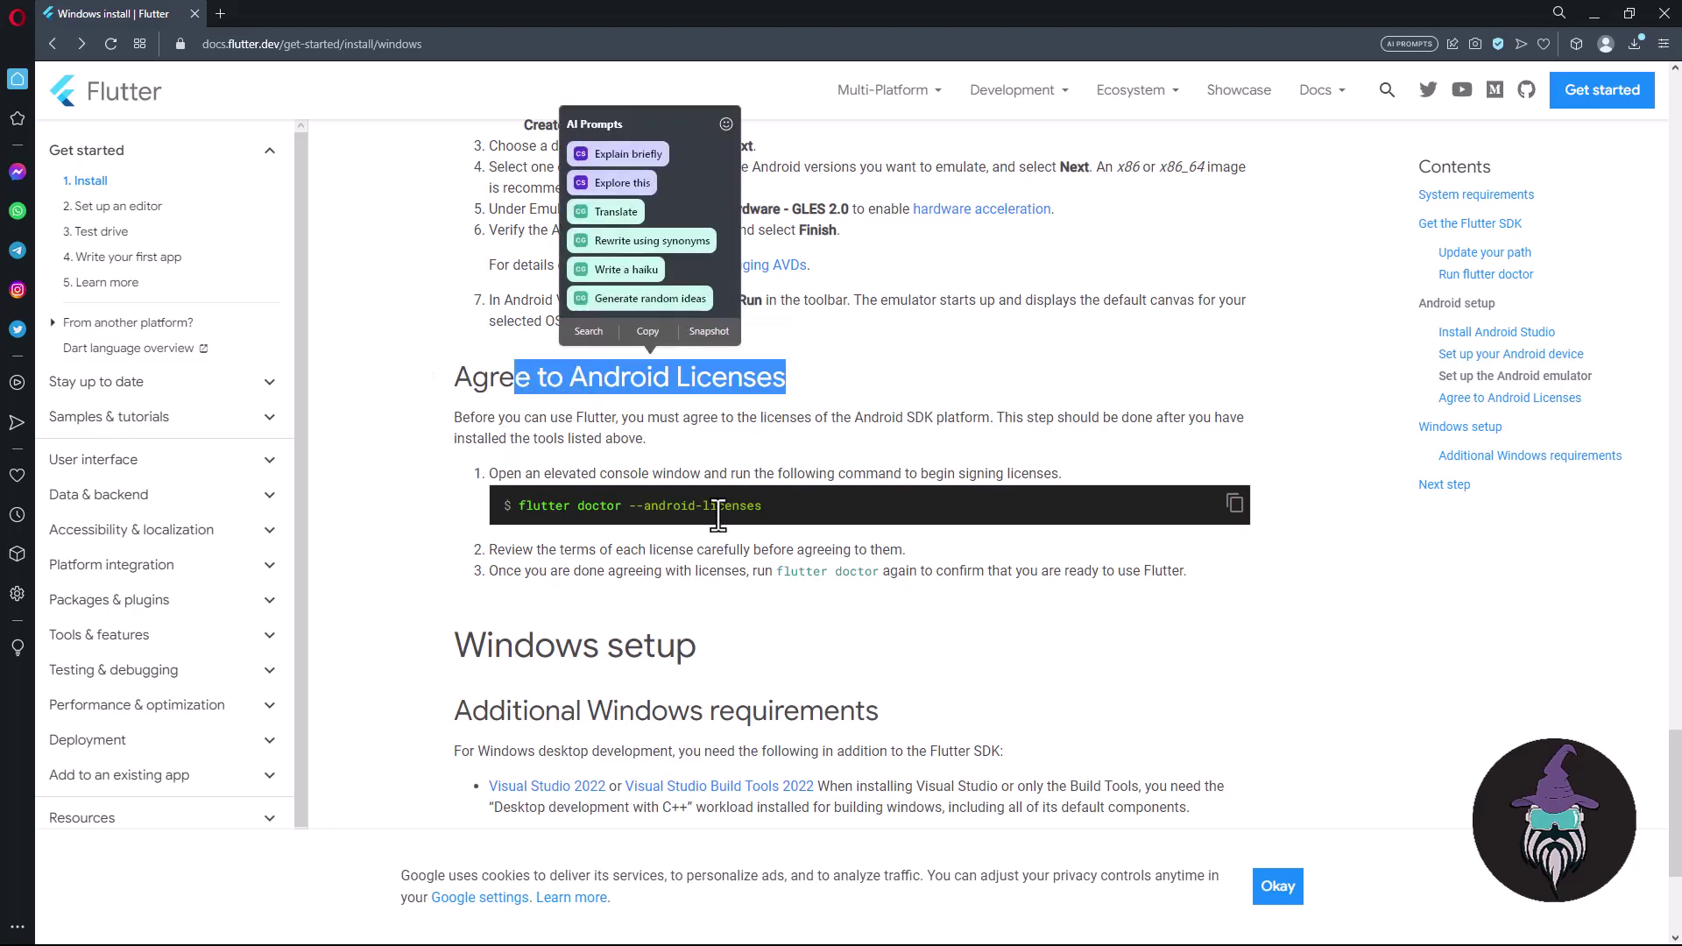
pyautogui.moveTo(761, 506); pyautogui.dragTo(526, 510)
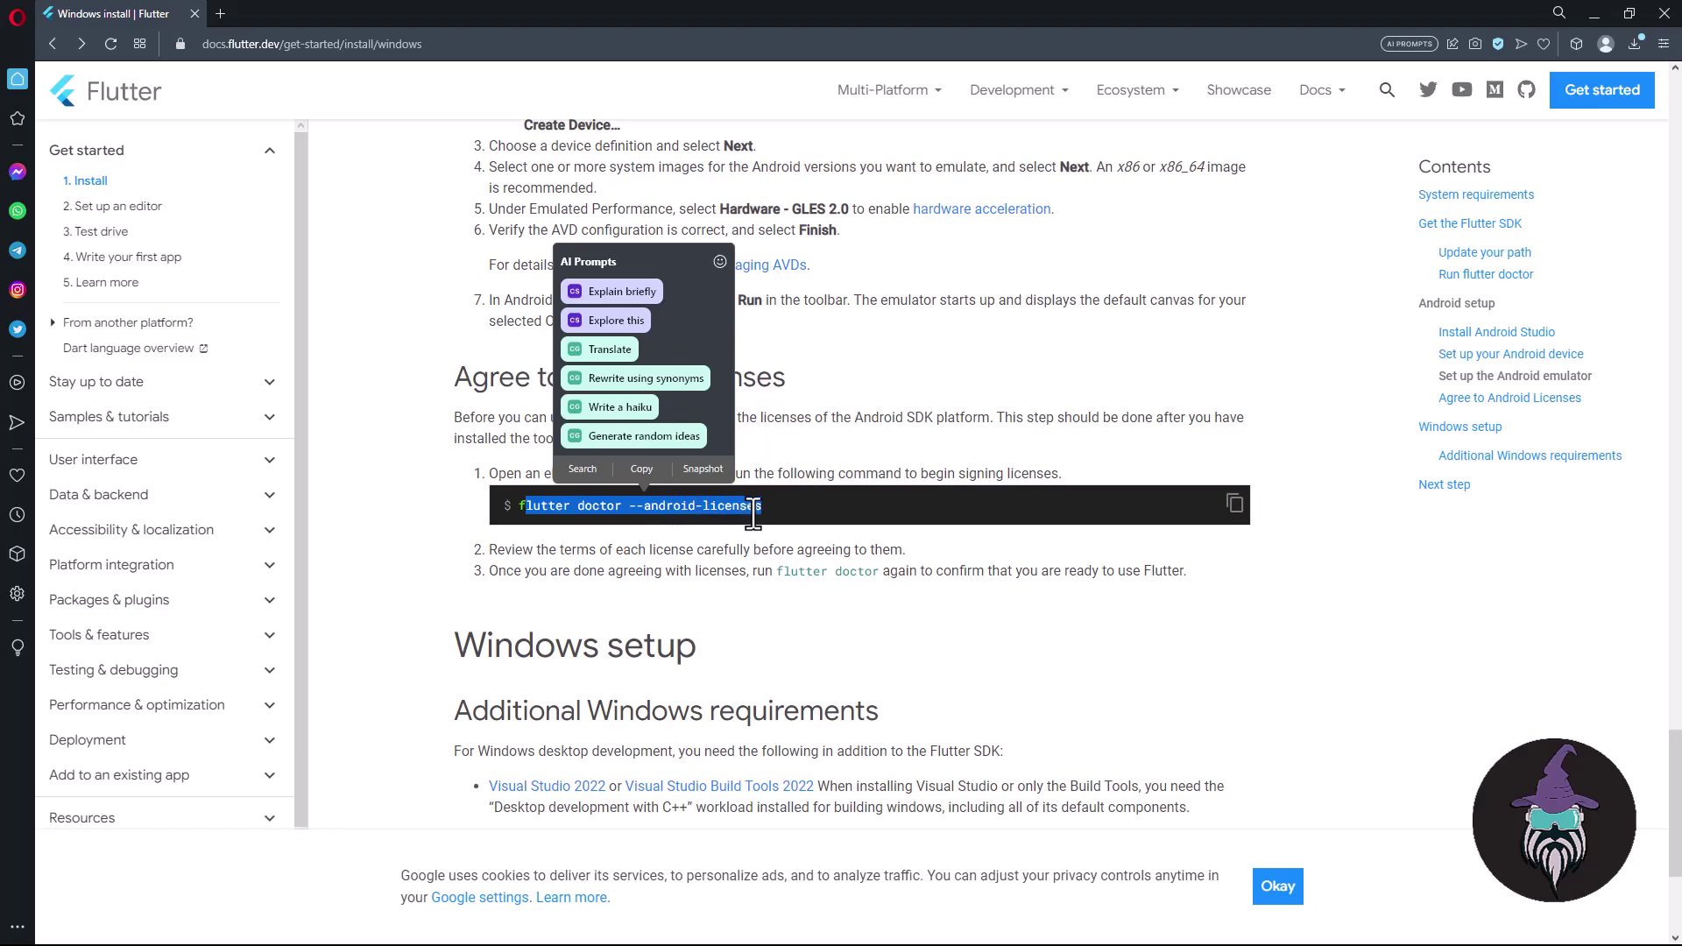
pyautogui.click(1234, 504)
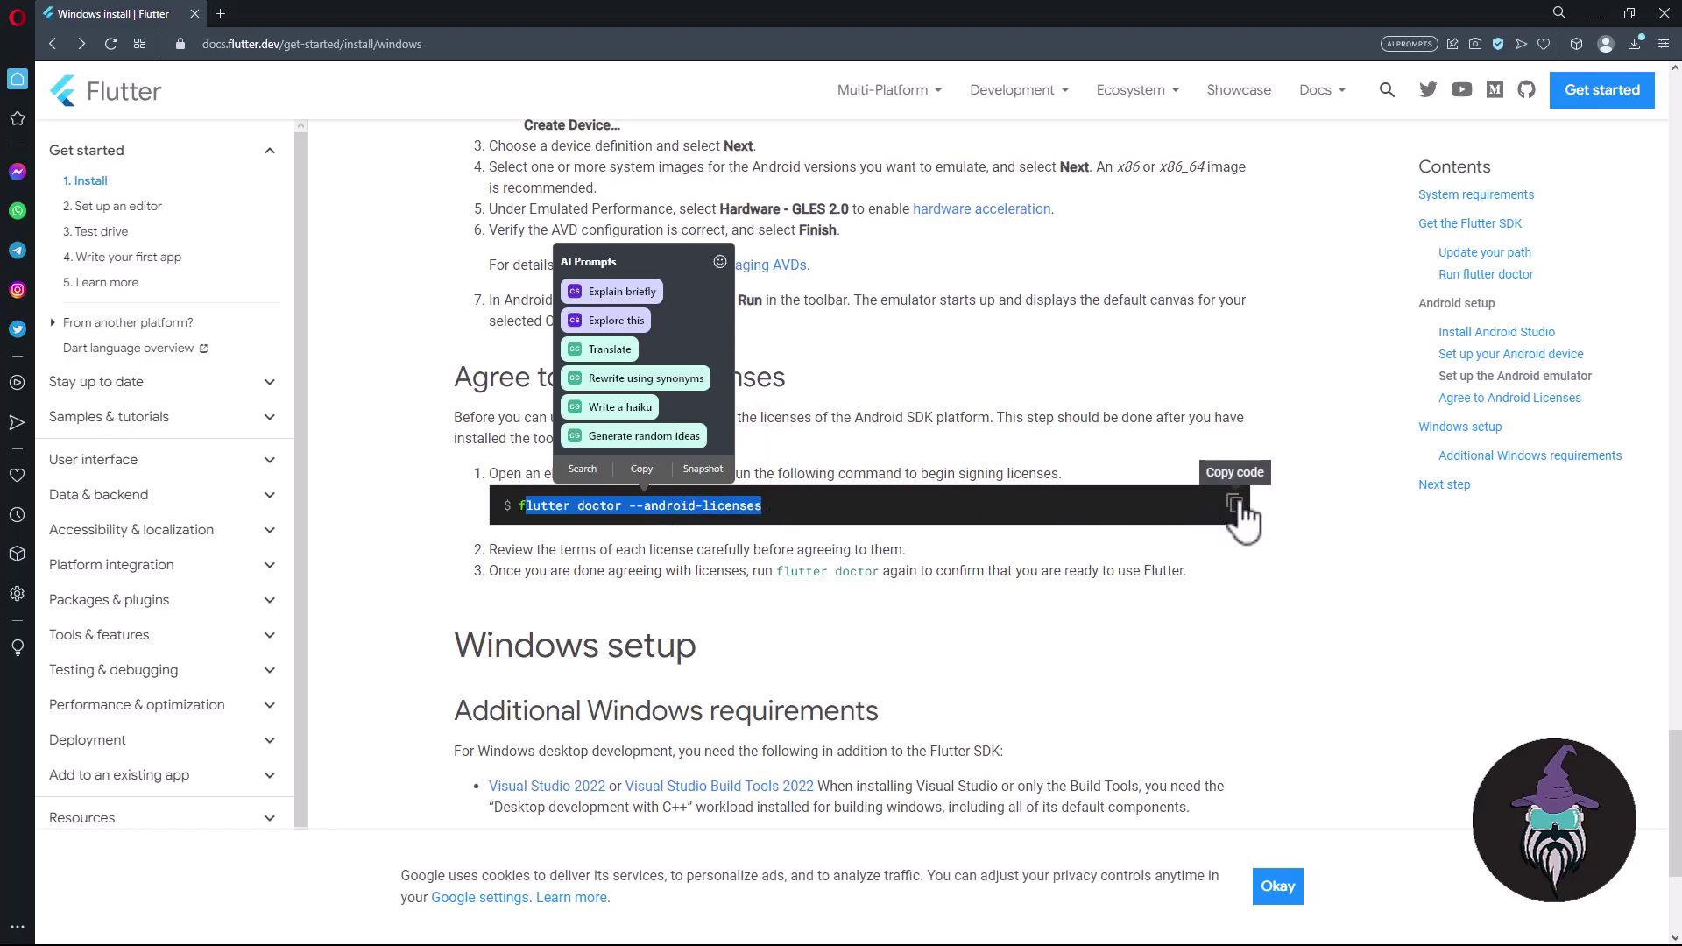
# - Close the existing Command Prompt window, open a fresh one and place it over the Flutter install page
pyautogui.hotkey('alt', 'Tab')
pyautogui.hotkey('alt', 'Tab')
pyautogui.hotkey('alt', 'Tab')
pyautogui.hotkey('alt', 'Tab')
pyautogui.hotkey('alt', 'Tab')
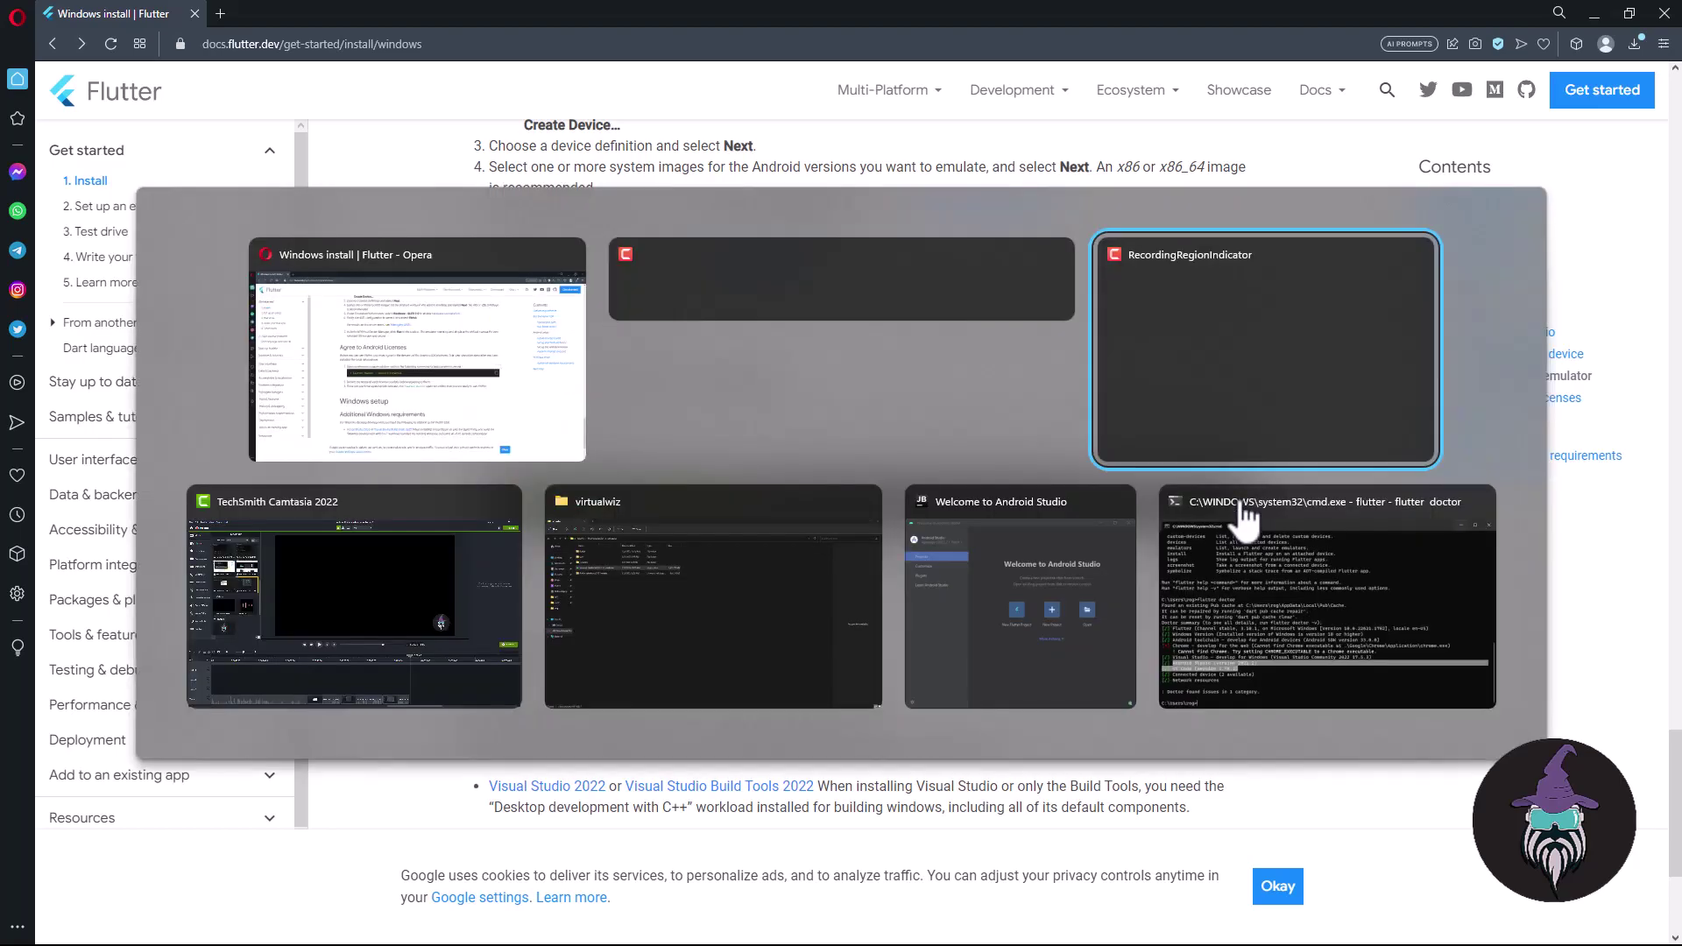
pyautogui.press('Escape')
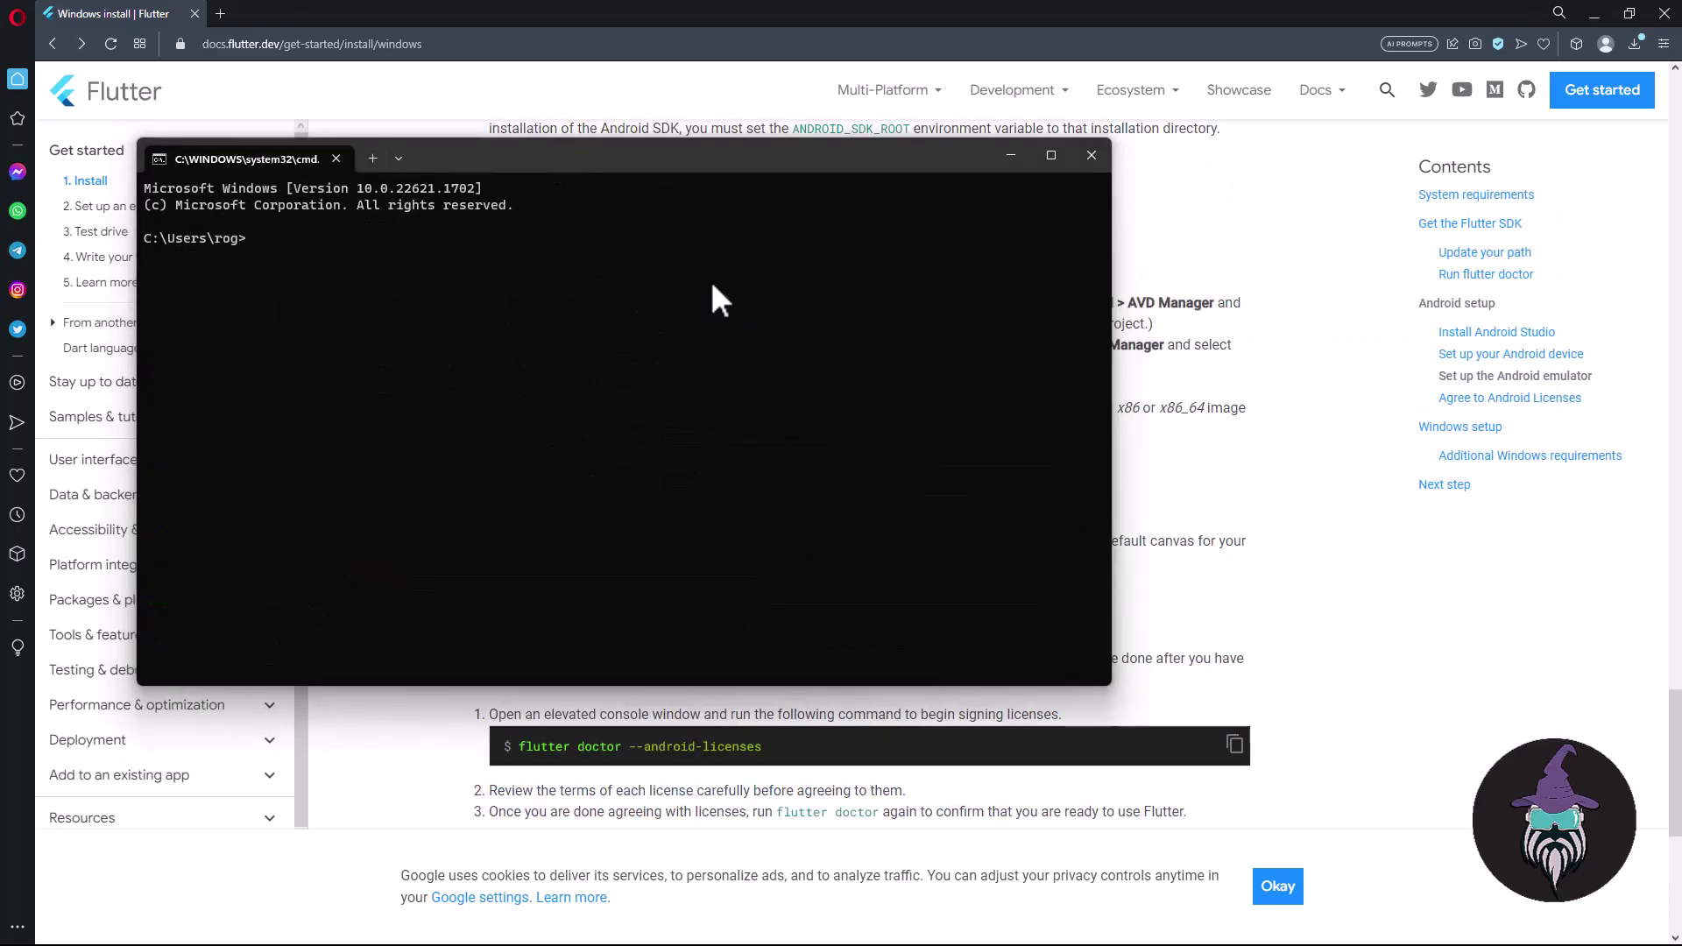
pyautogui.click(1086, 155)
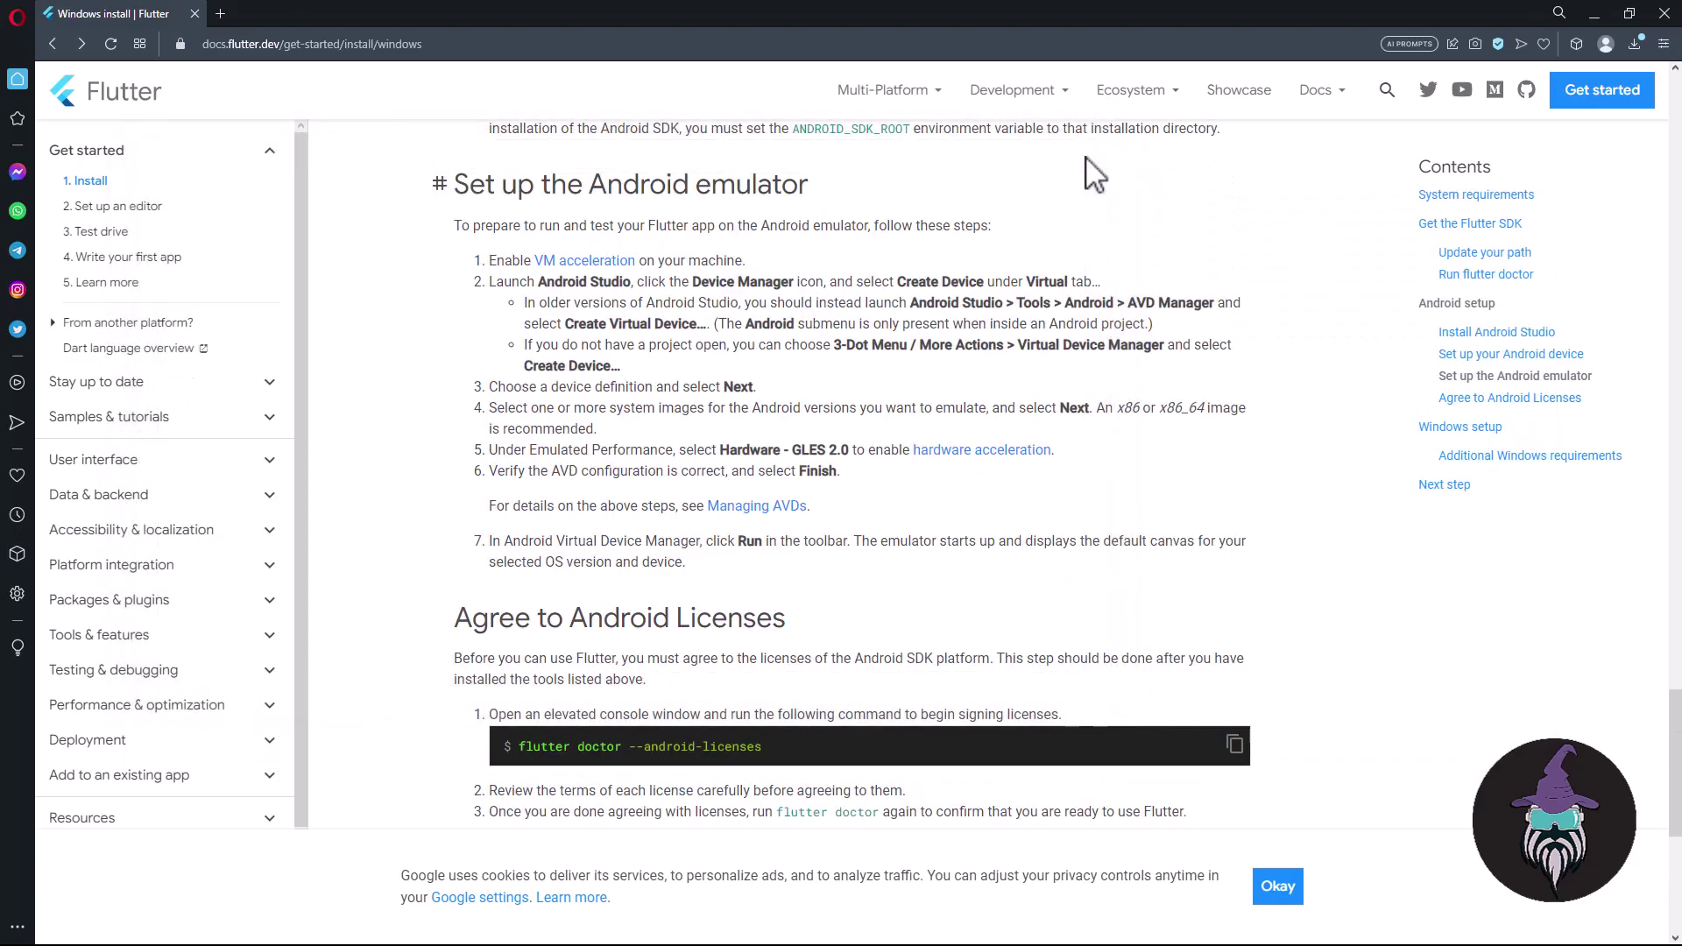
pyautogui.press('super+r')
pyautogui.press('Return')
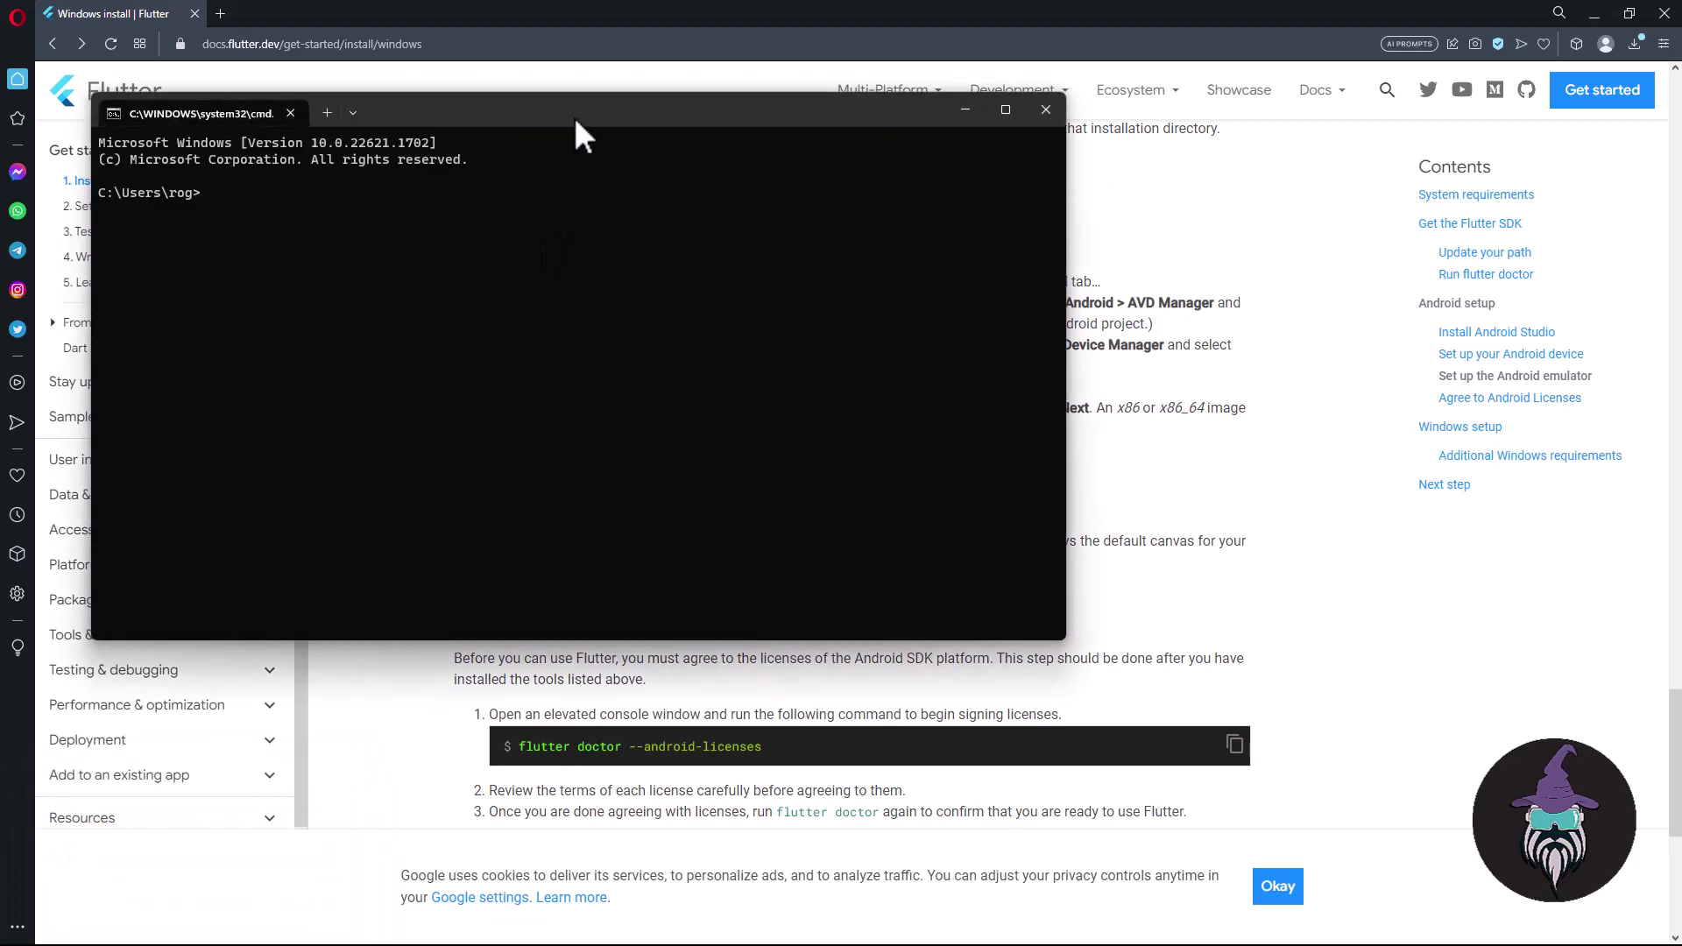
pyautogui.moveTo(574, 117); pyautogui.dragTo(652, 234)
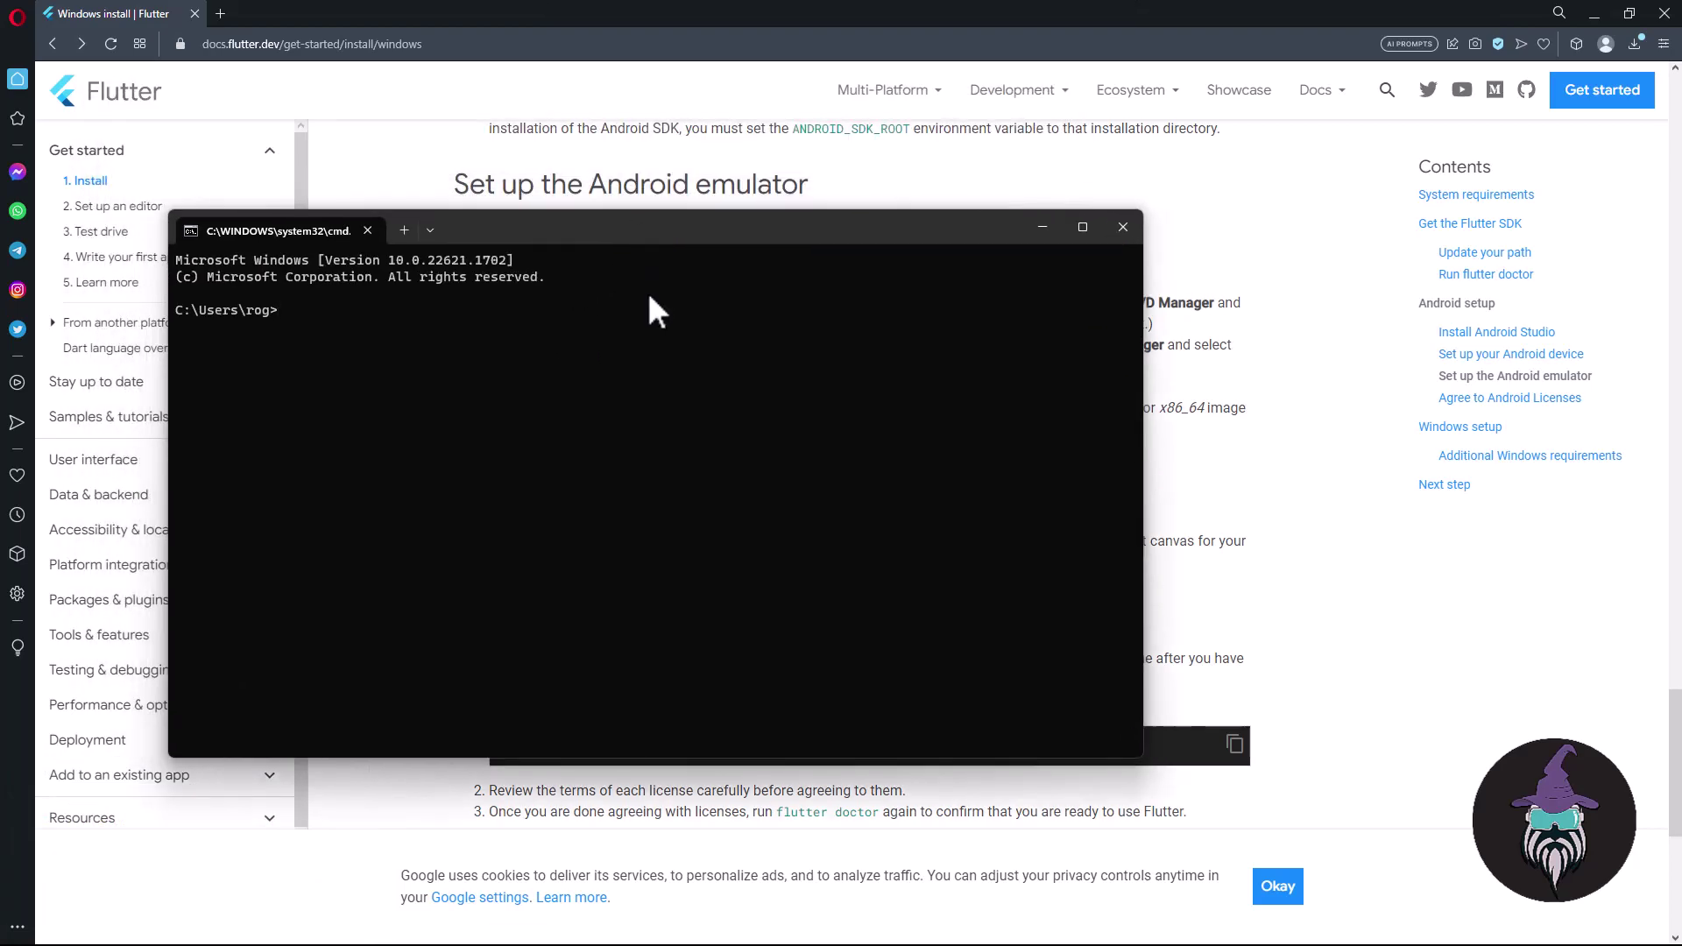
# - Copy the Android licenses command from the install page and run flutter doctor --android-licenses in Command Prompt
pyautogui.click(1235, 745)
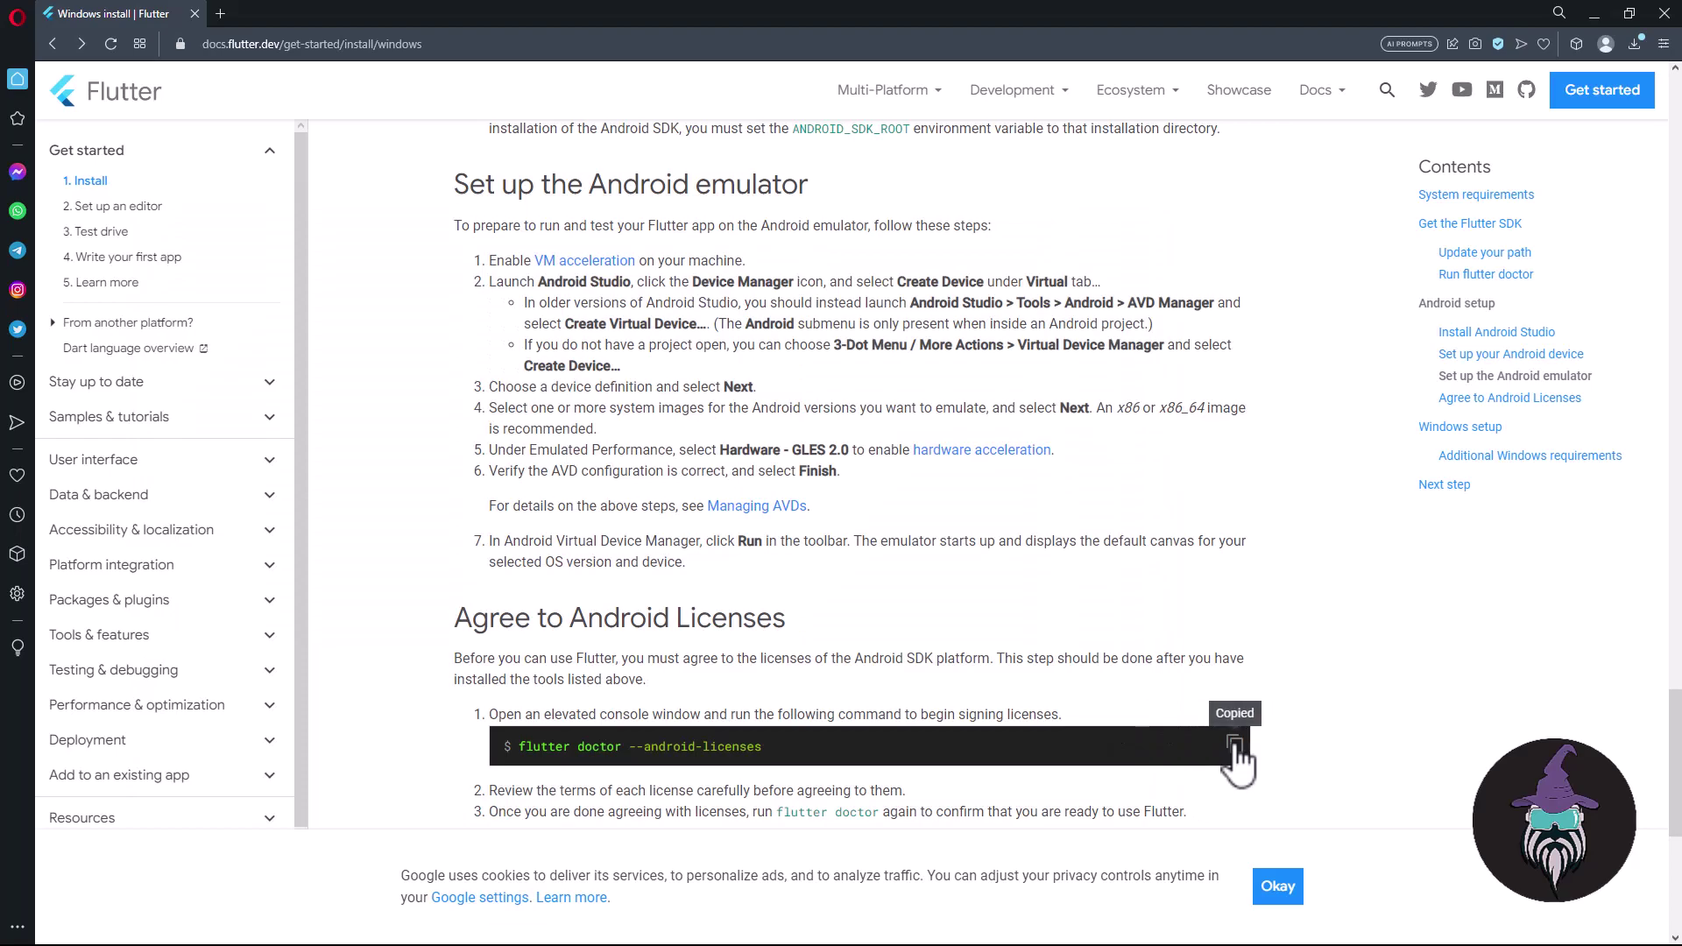
pyautogui.hotkey('alt', 'Tab')
pyautogui.hotkey('alt', 'Tab')
pyautogui.hotkey('alt', 'Tab')
pyautogui.hotkey('alt', 'Tab')
pyautogui.hotkey('alt', 'Tab')
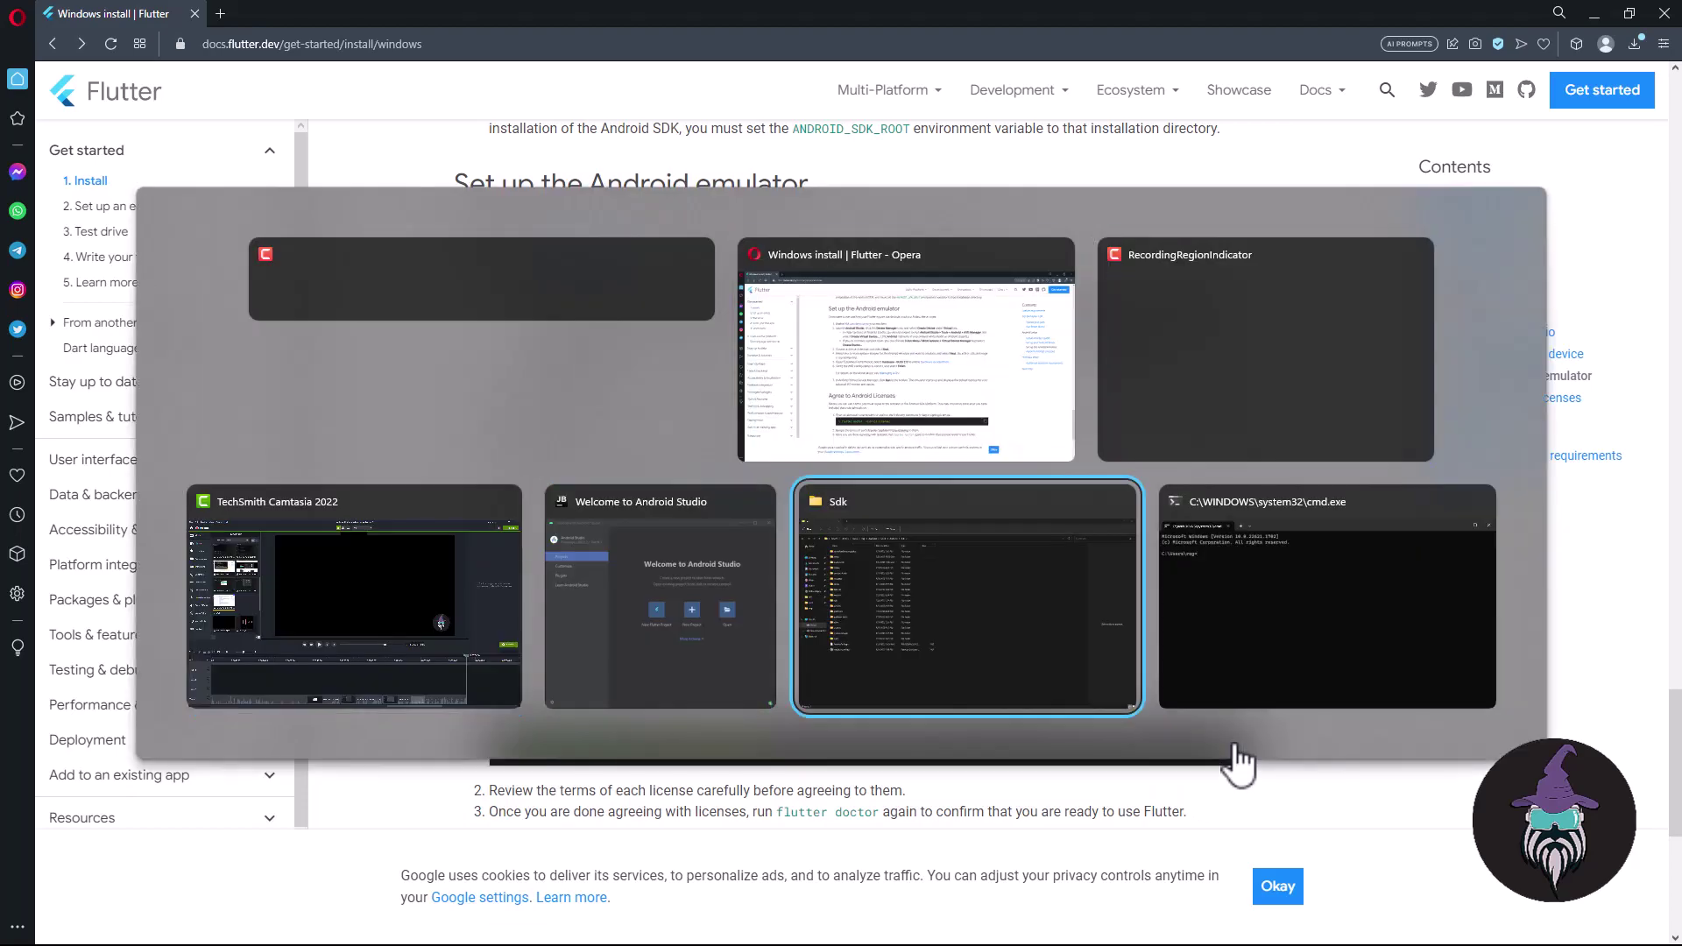
pyautogui.hotkey('alt', 'Tab')
pyautogui.hotkey('ctrl', 'v')
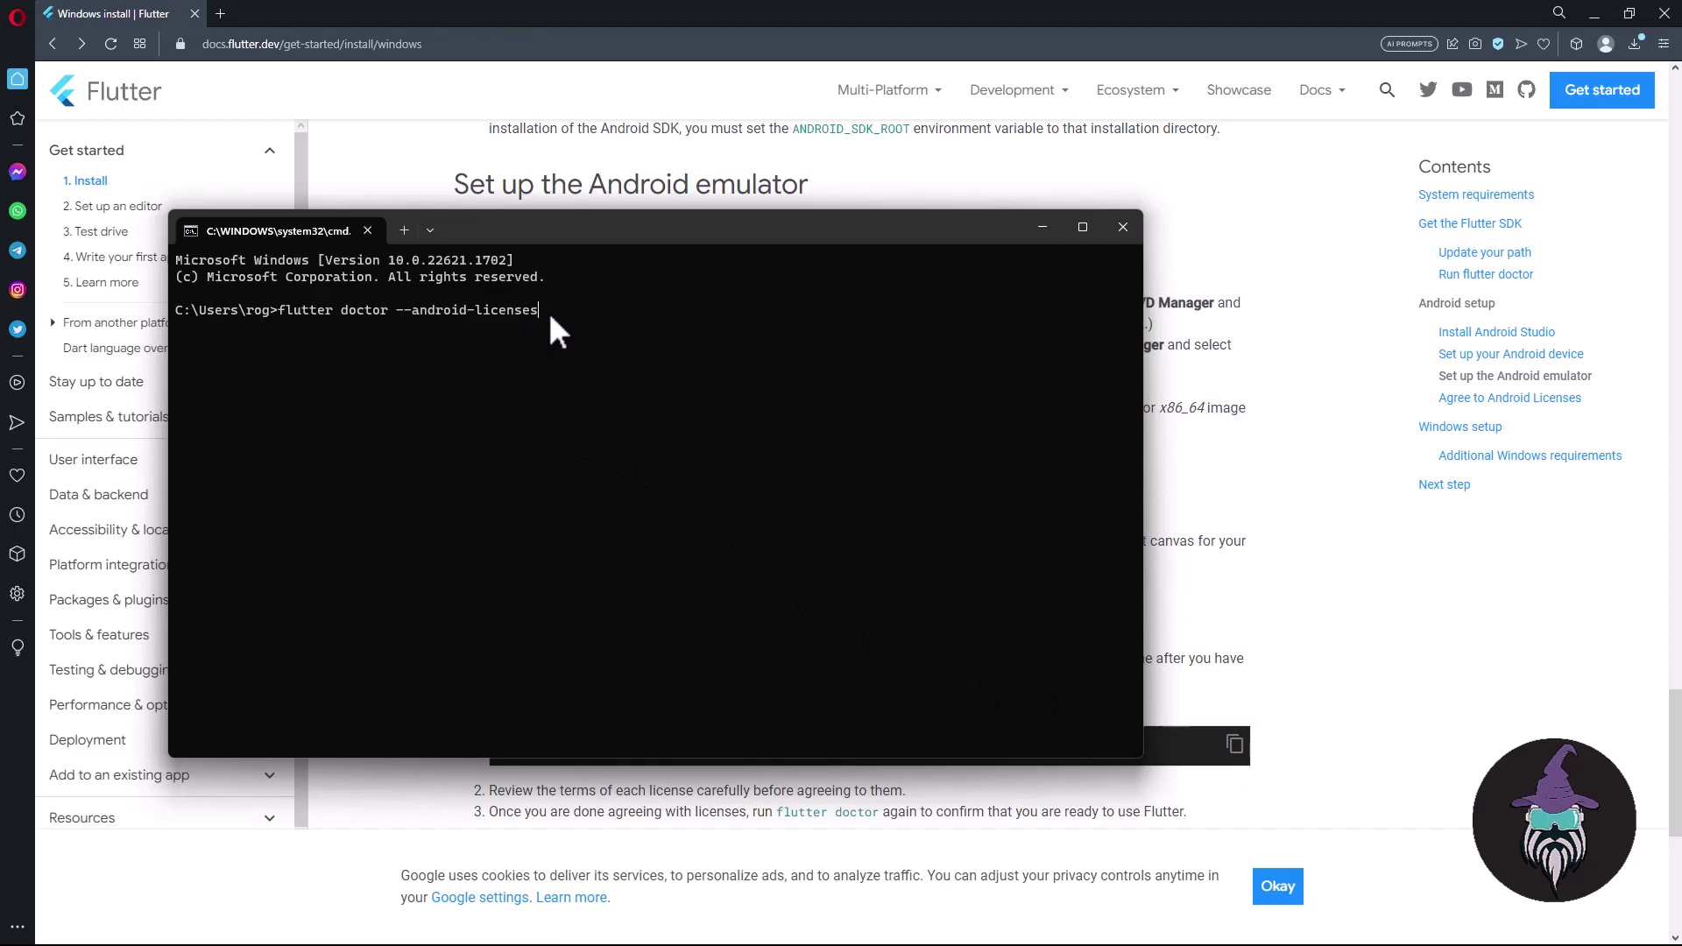
pyautogui.press('Return')
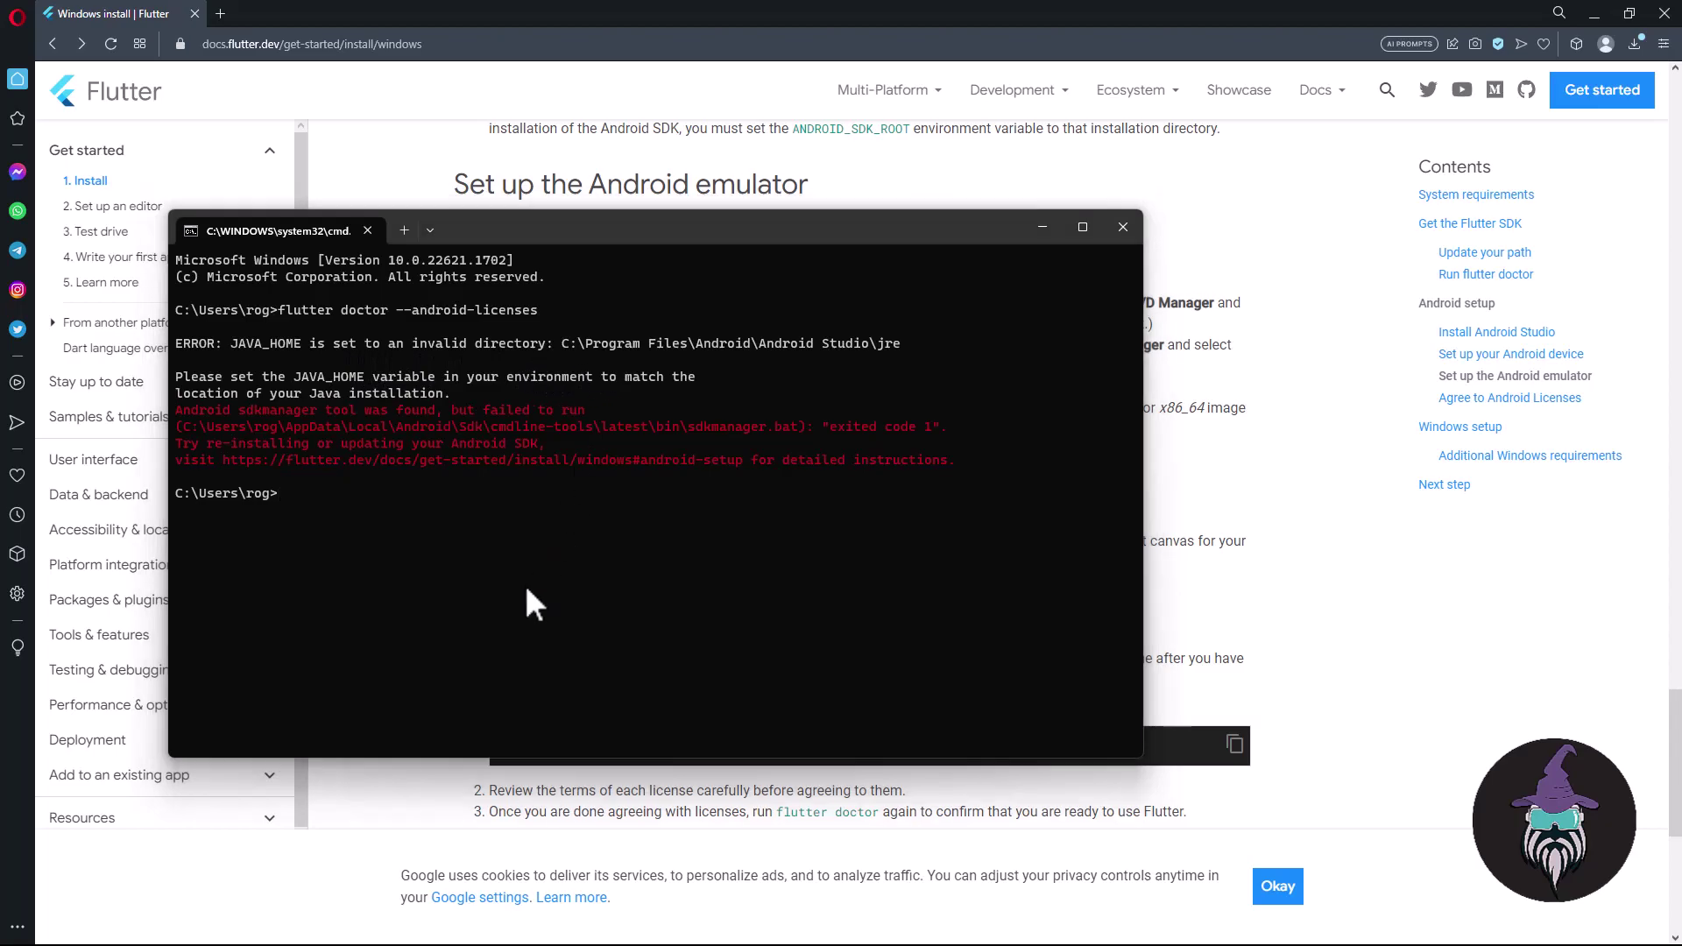
# - Set the JAVA_HOME user environment variable to C:\Program Files\Android\Android Studio\jbr and save the system properties
pyautogui.press('super')
pyautogui.write('en')
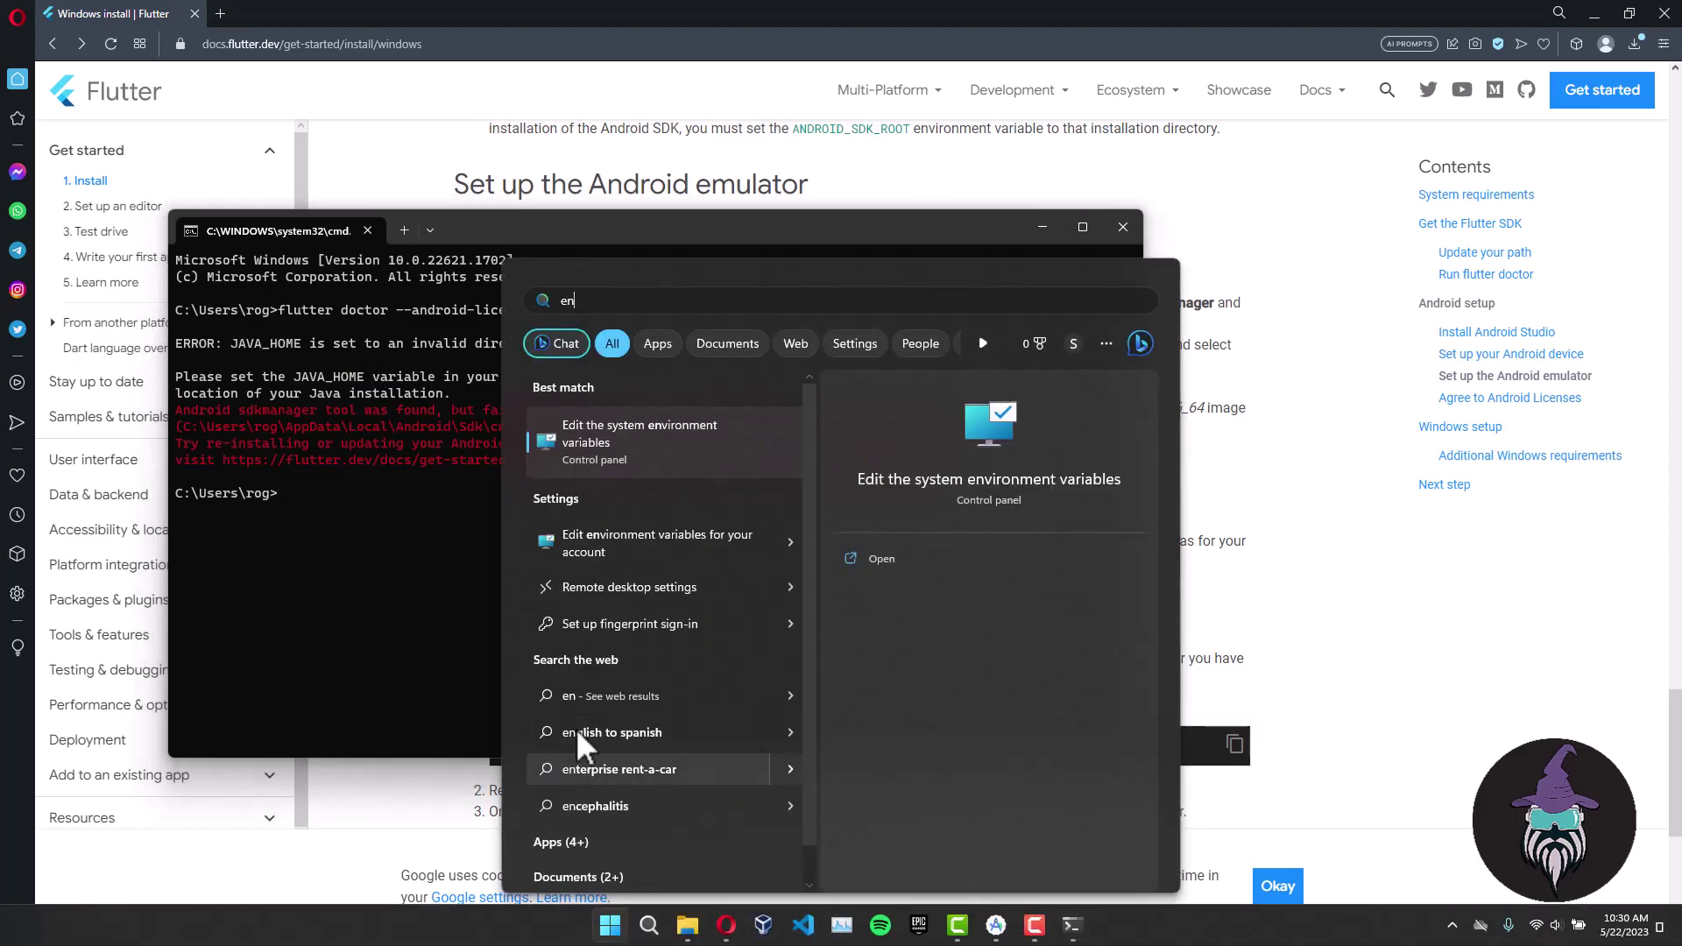
pyautogui.click(623, 455)
pyautogui.click(400, 457)
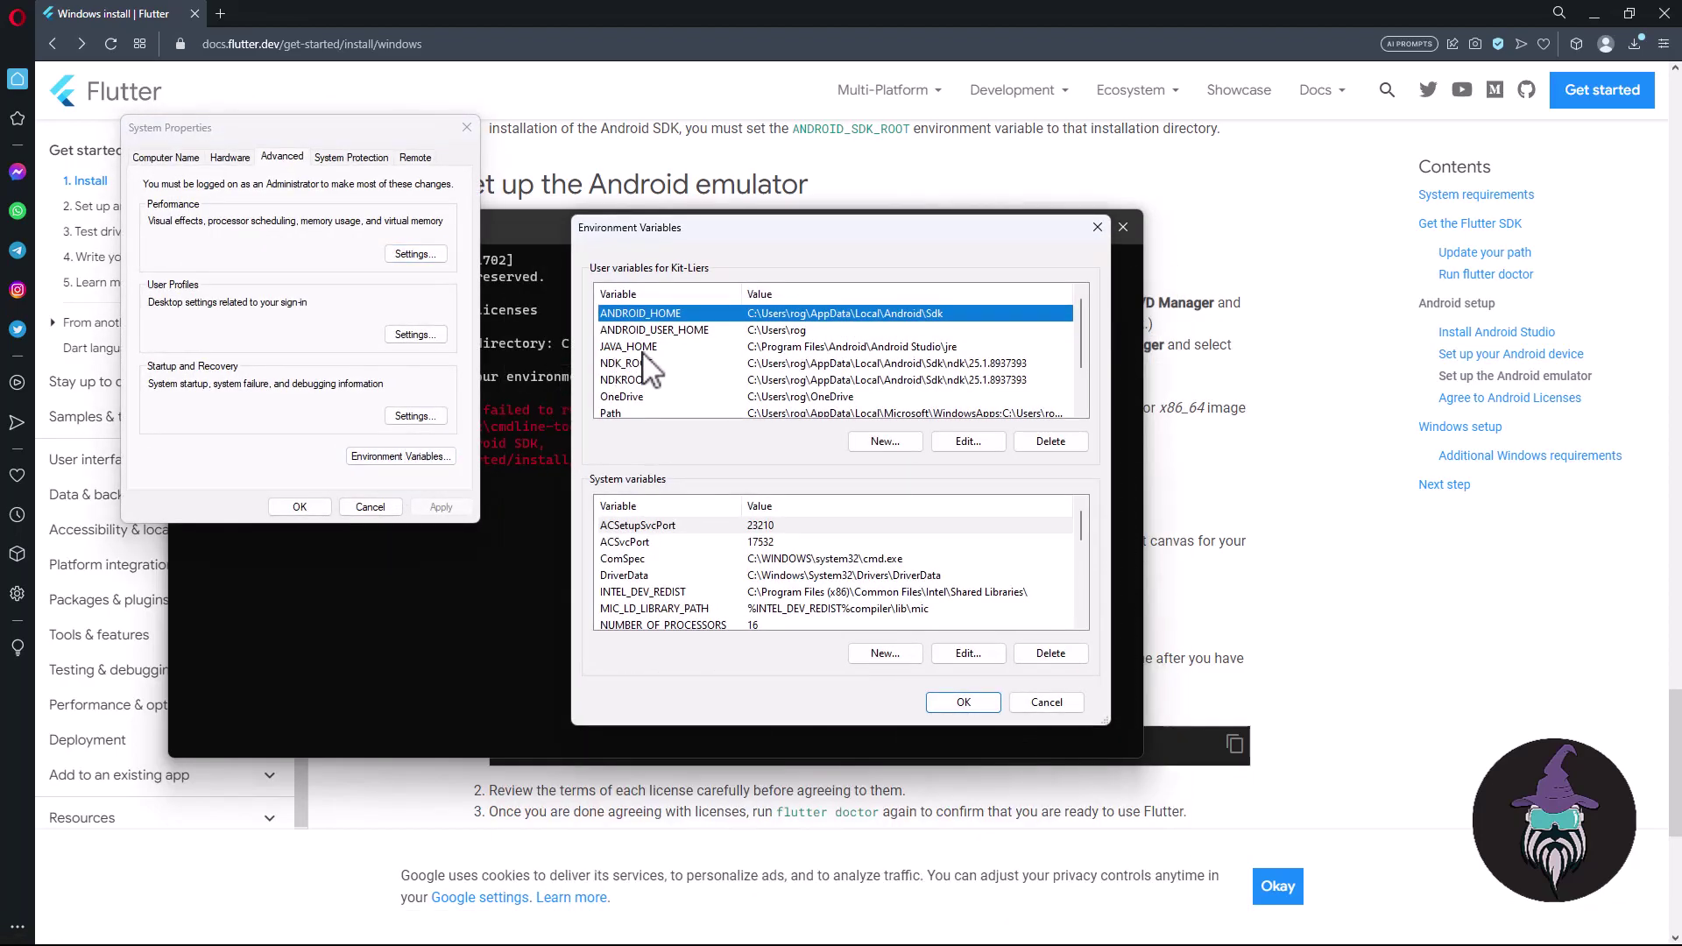
pyautogui.click(678, 348)
pyautogui.click(968, 441)
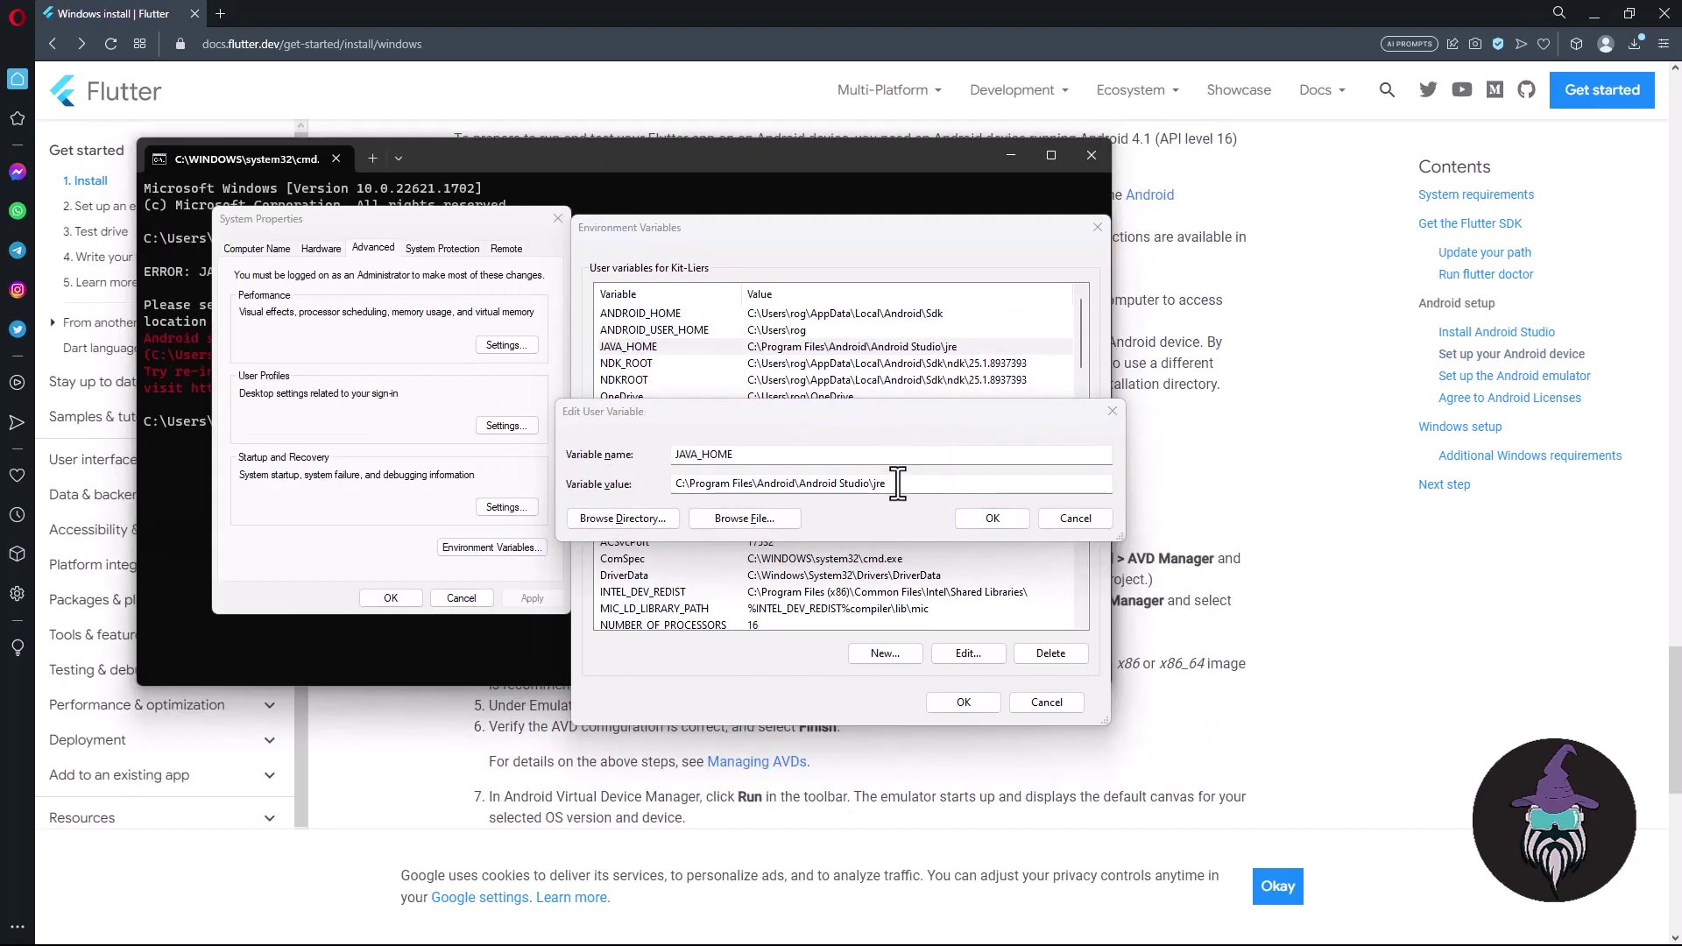
pyautogui.click(898, 485)
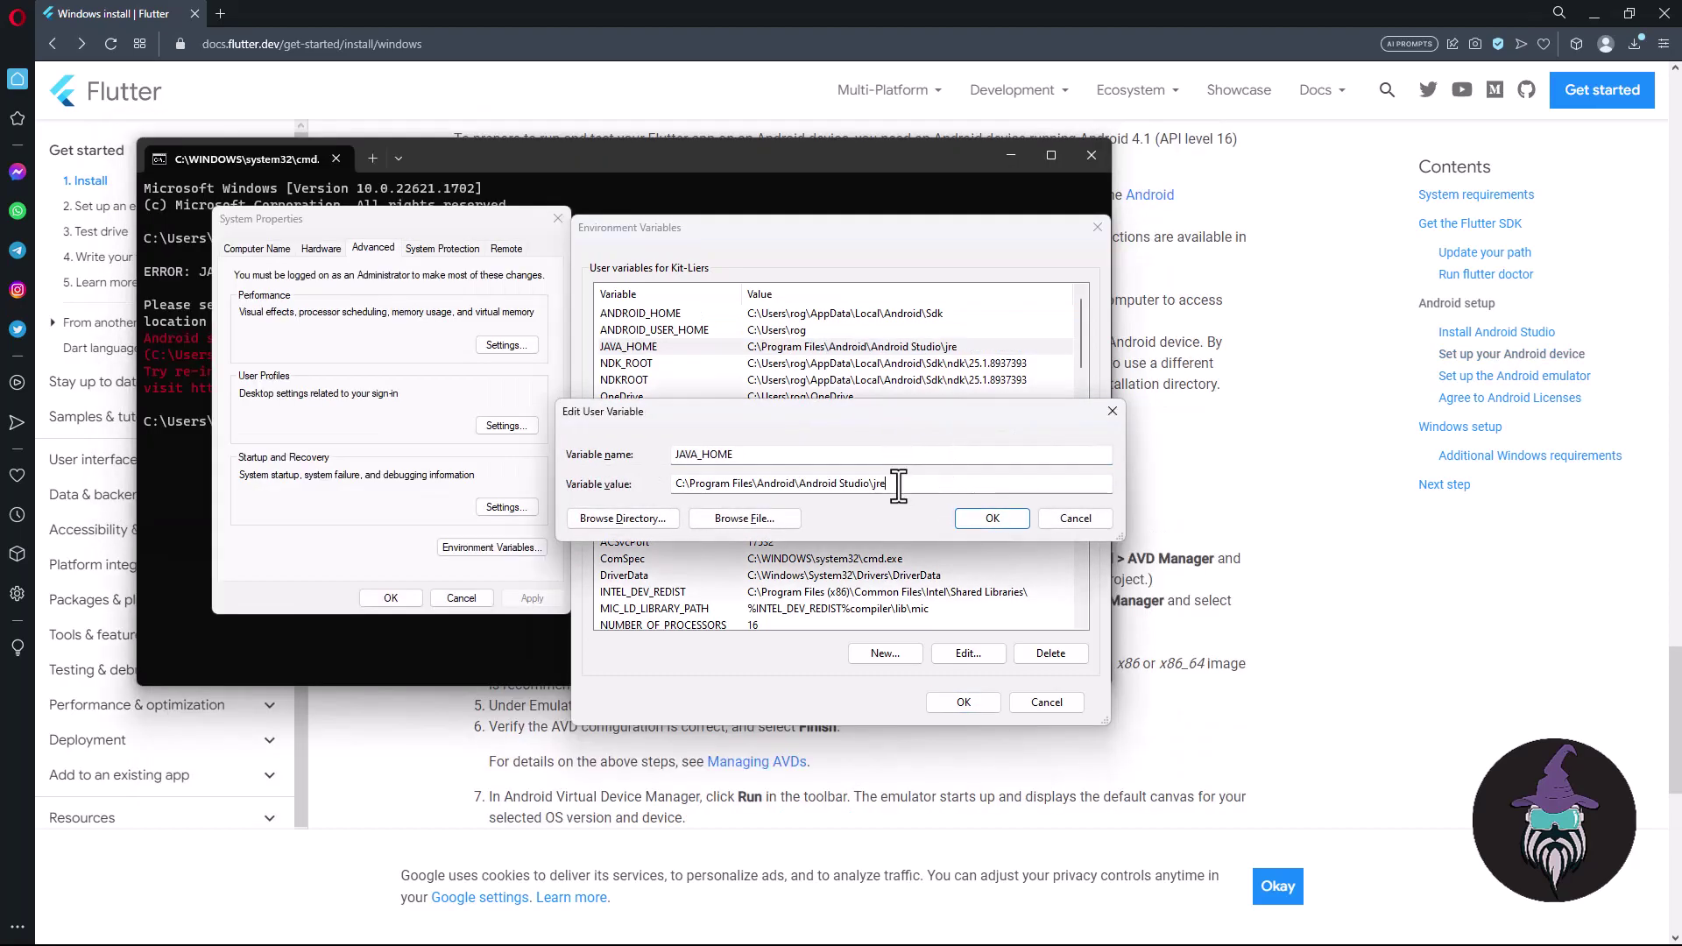
pyautogui.press('BackSpace')
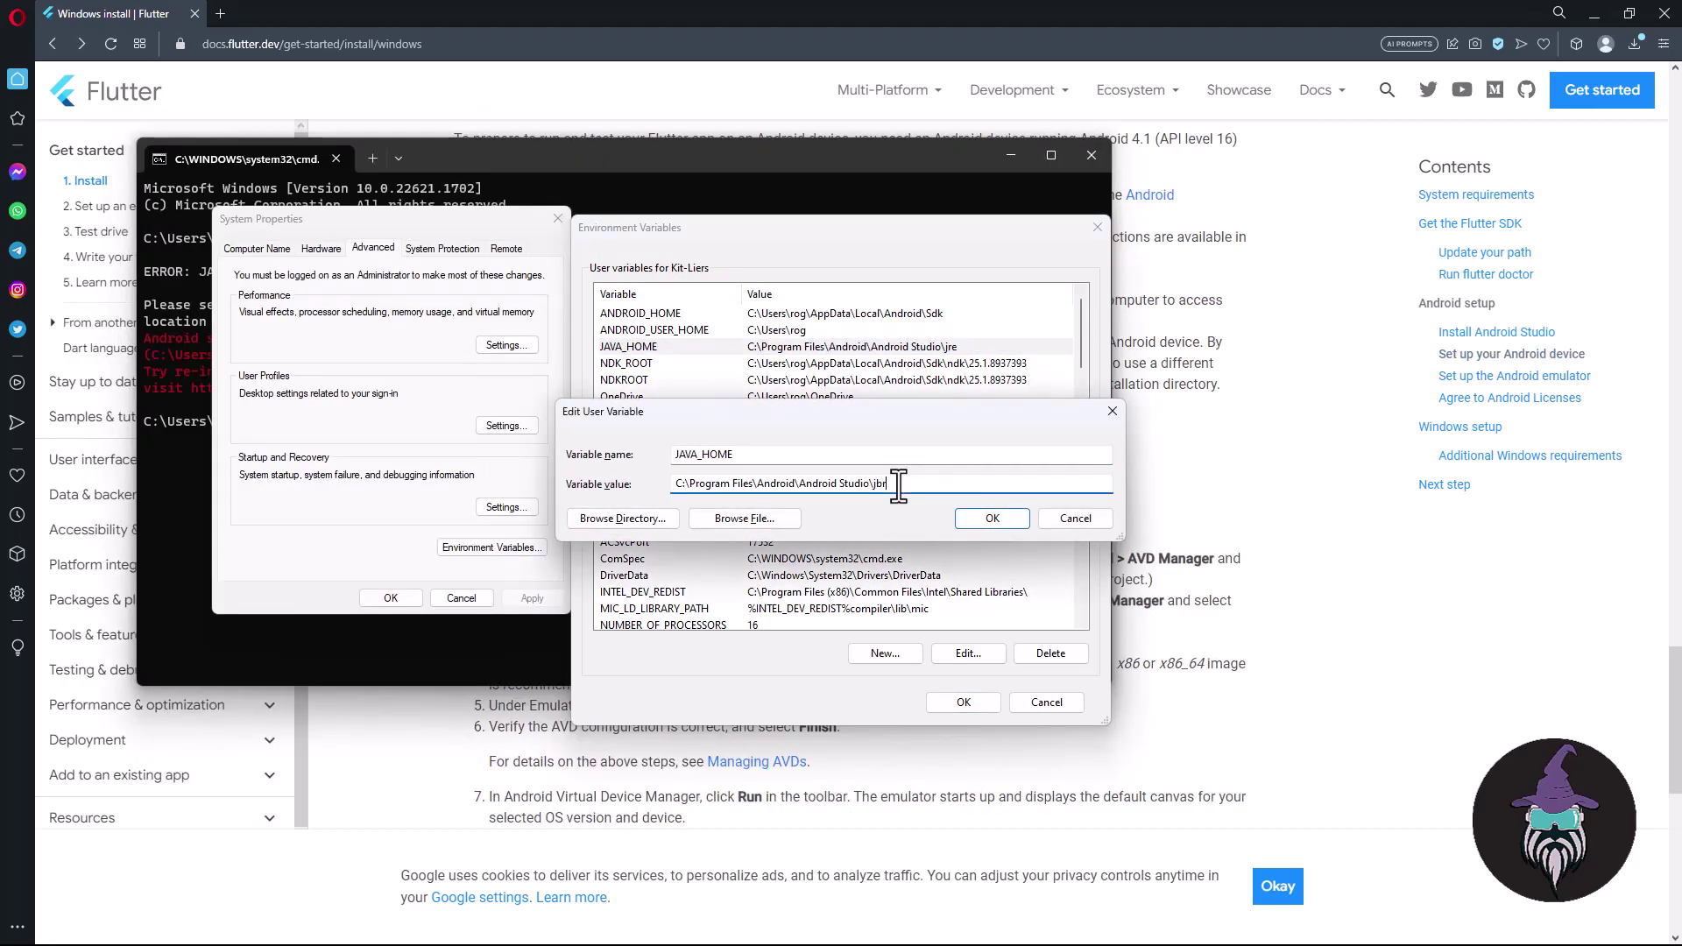
pyautogui.click(998, 519)
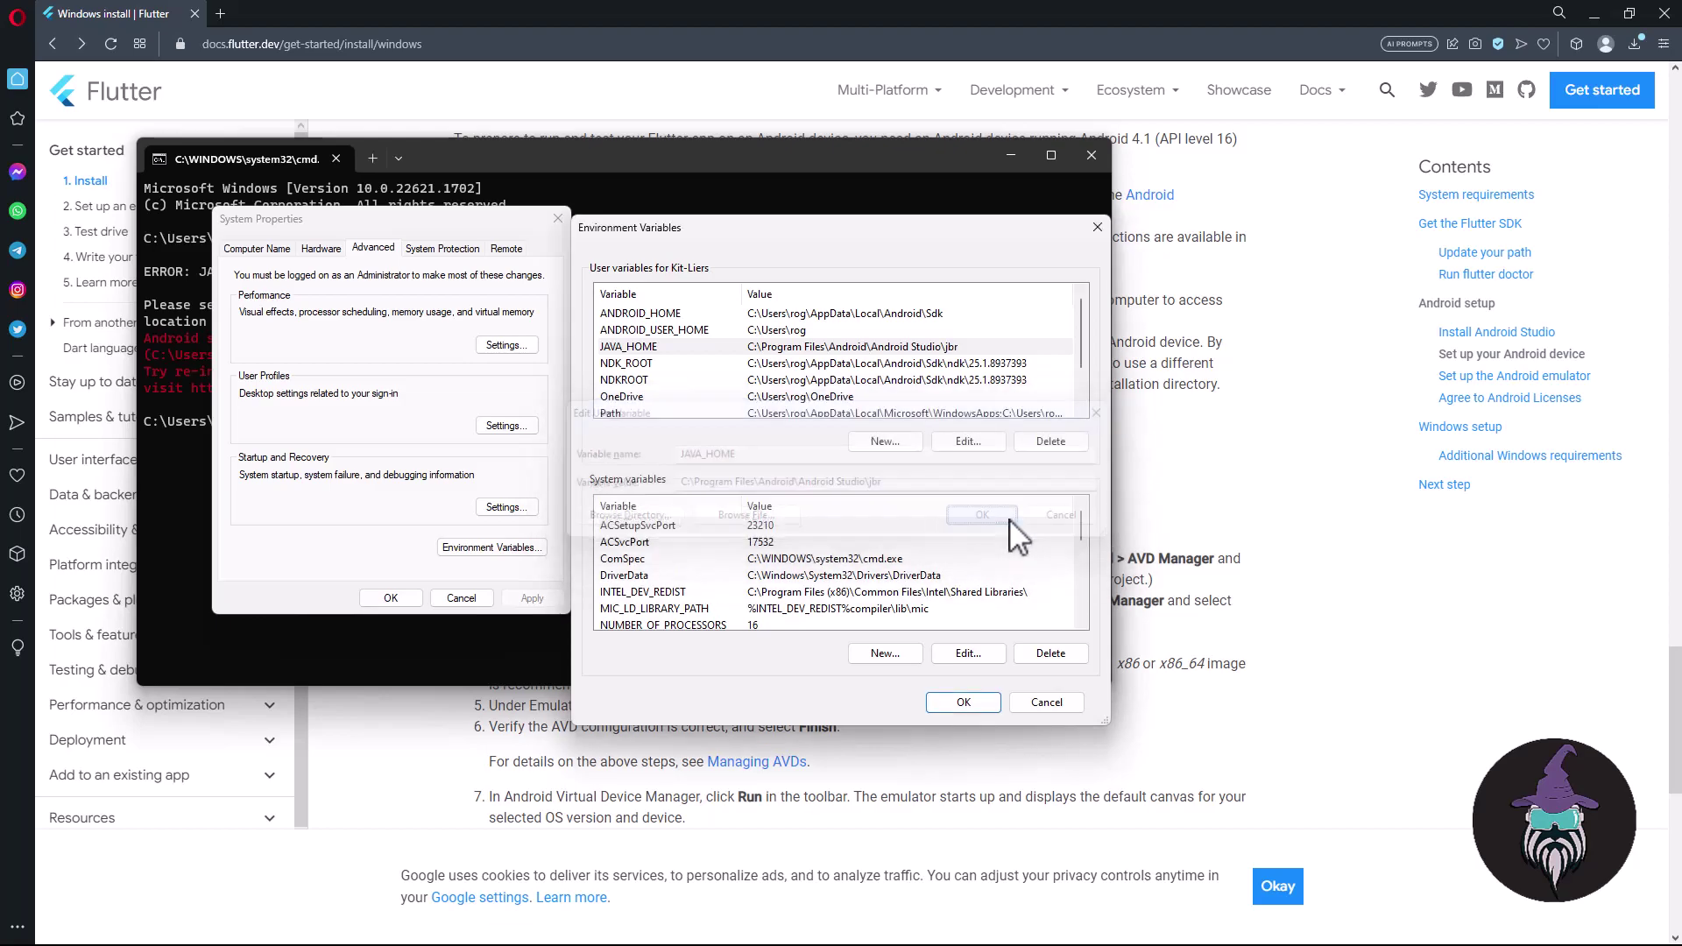
pyautogui.click(963, 701)
pyautogui.click(399, 597)
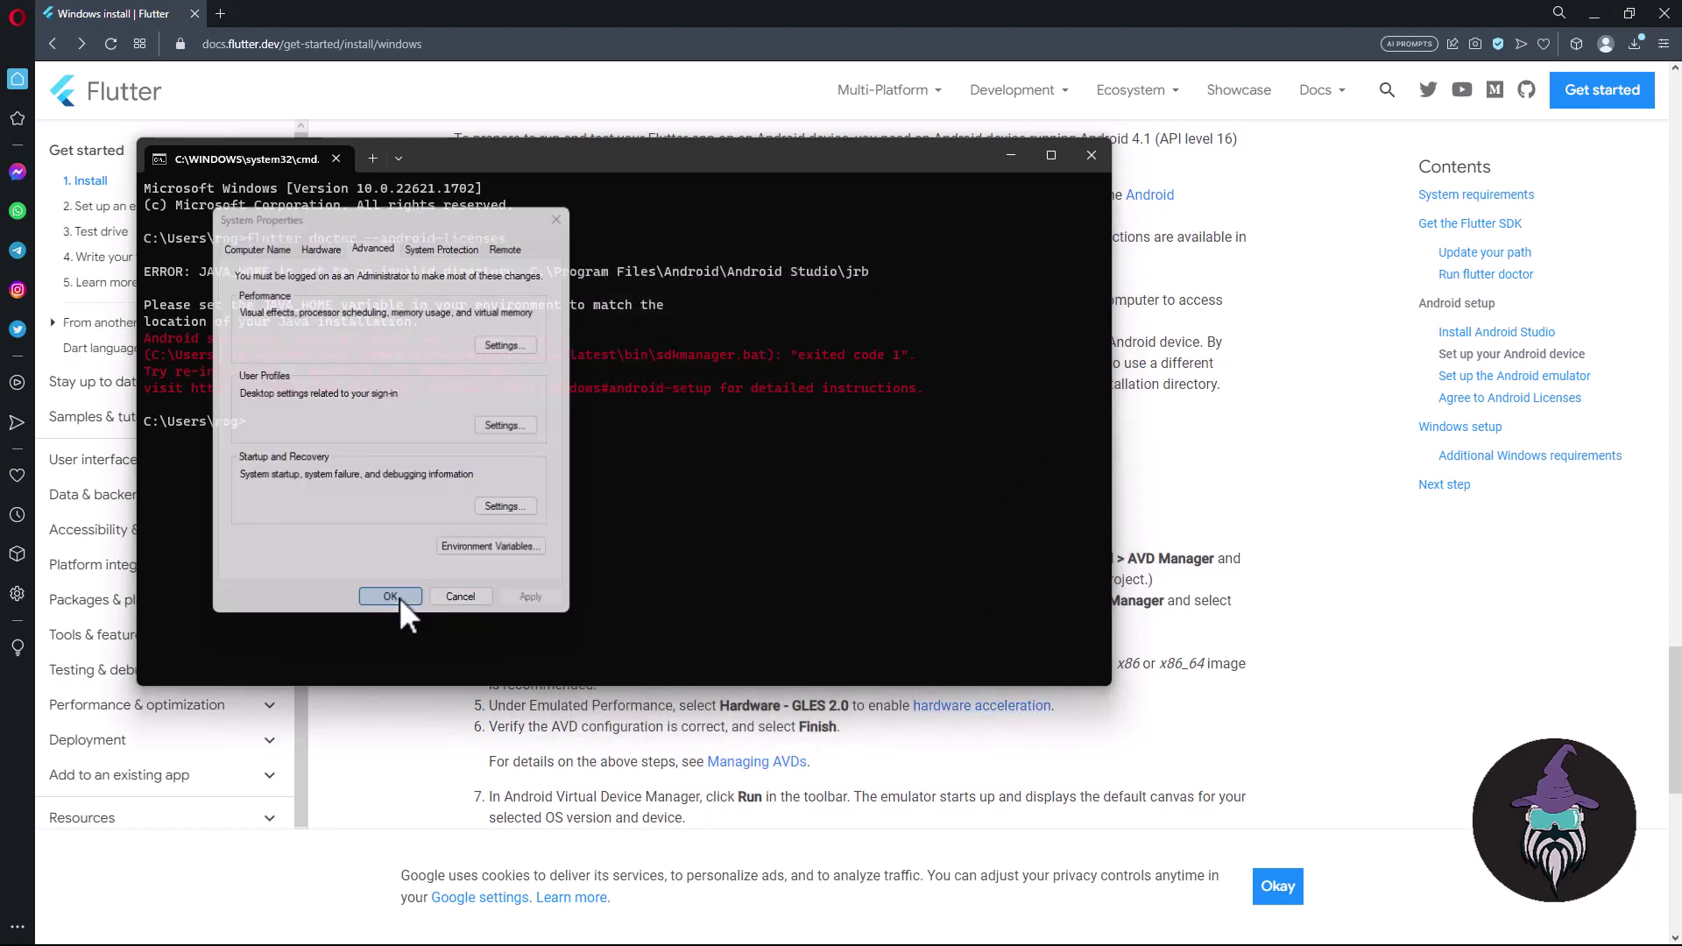
# - Restart Command Prompt in a new window to load the edited JAVA_HOME variable
pyautogui.click(1091, 155)
pyautogui.press('super+r')
pyautogui.press('Return')
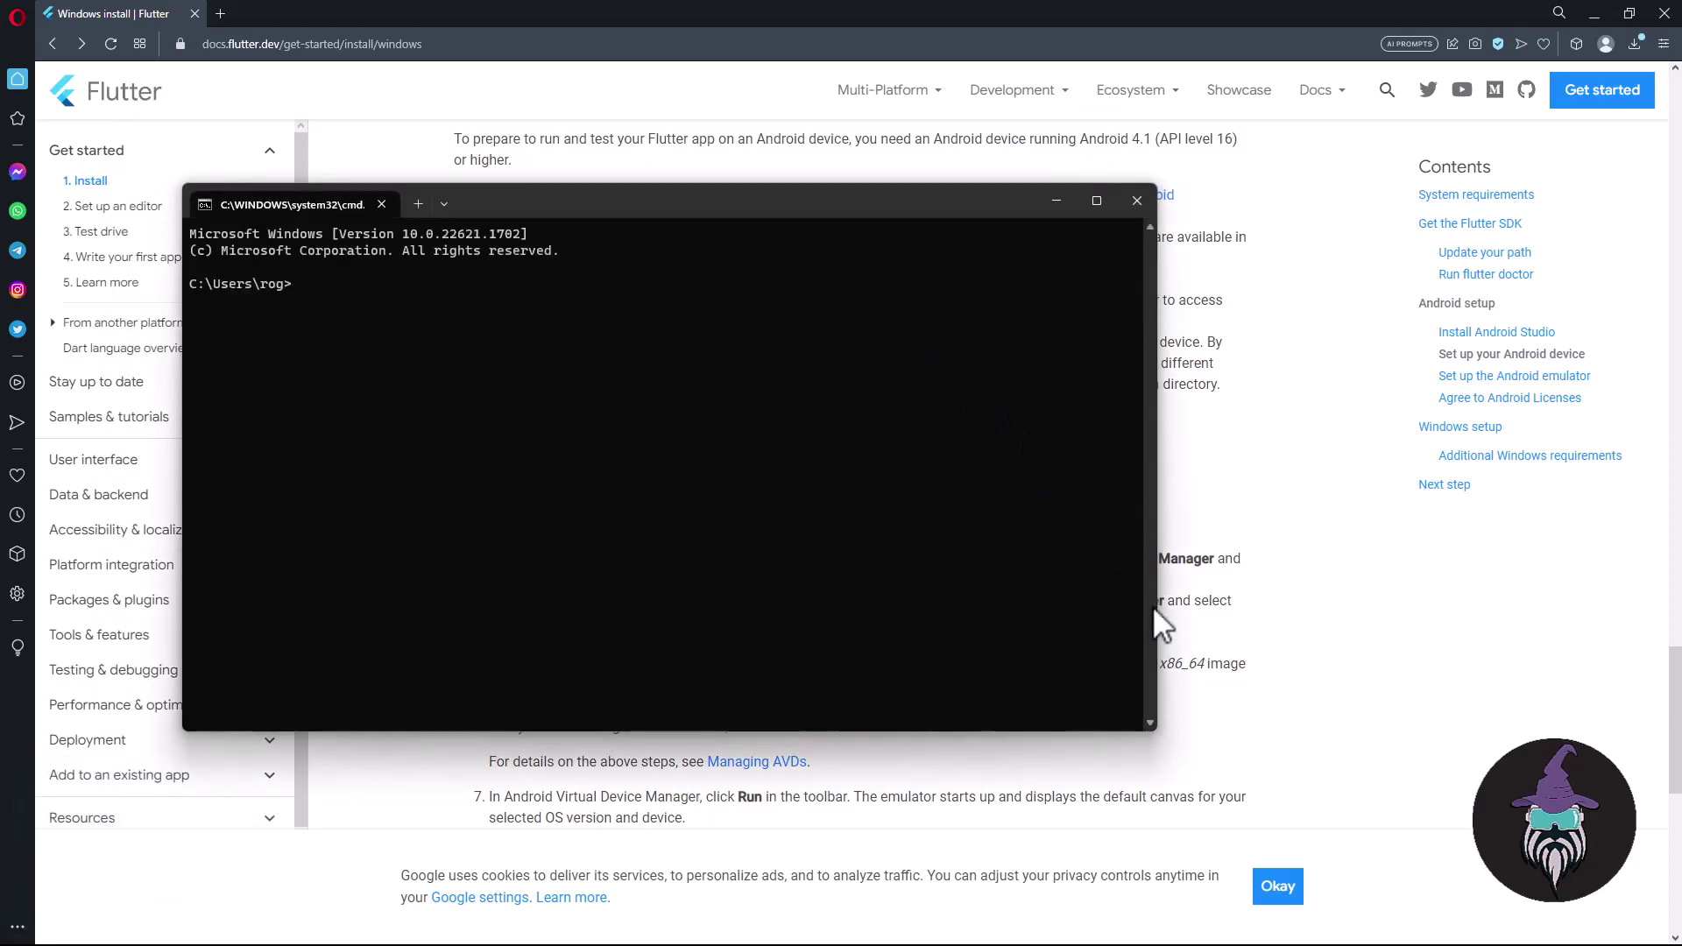
# - Copy flutter doctor --android-licenses from the install page again, run it in the new Command Prompt window, and run flutter doctor
pyautogui.scroll(1, 1230, 528)
pyautogui.scroll(-5, 1234, 541)
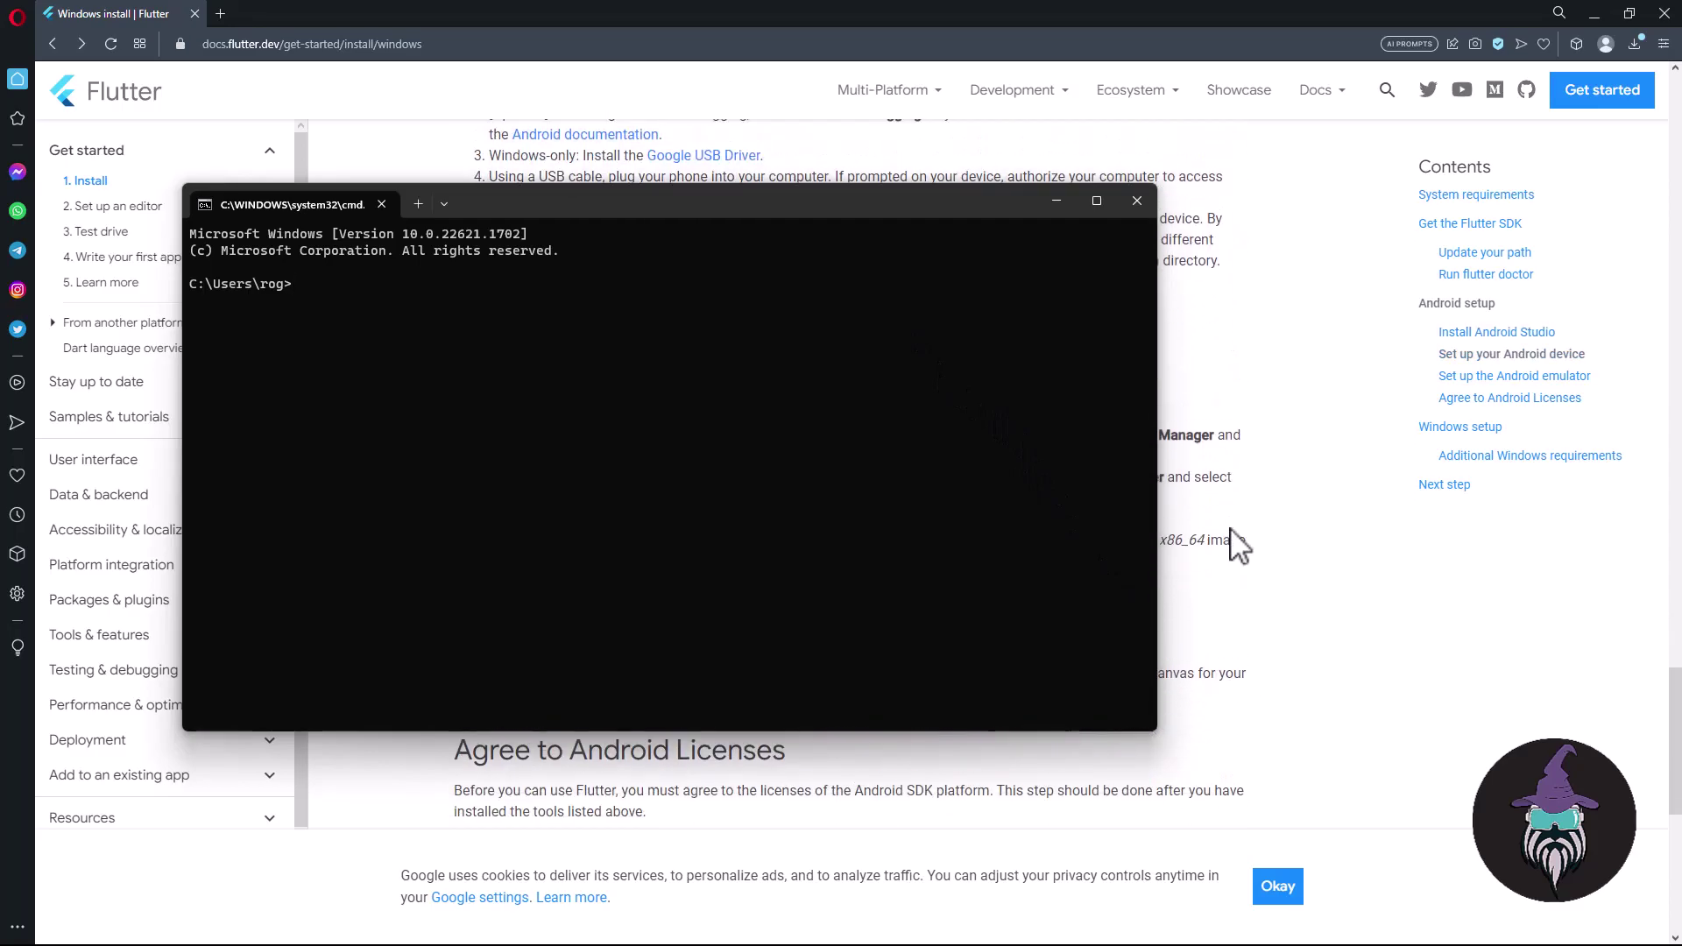
pyautogui.click(1235, 686)
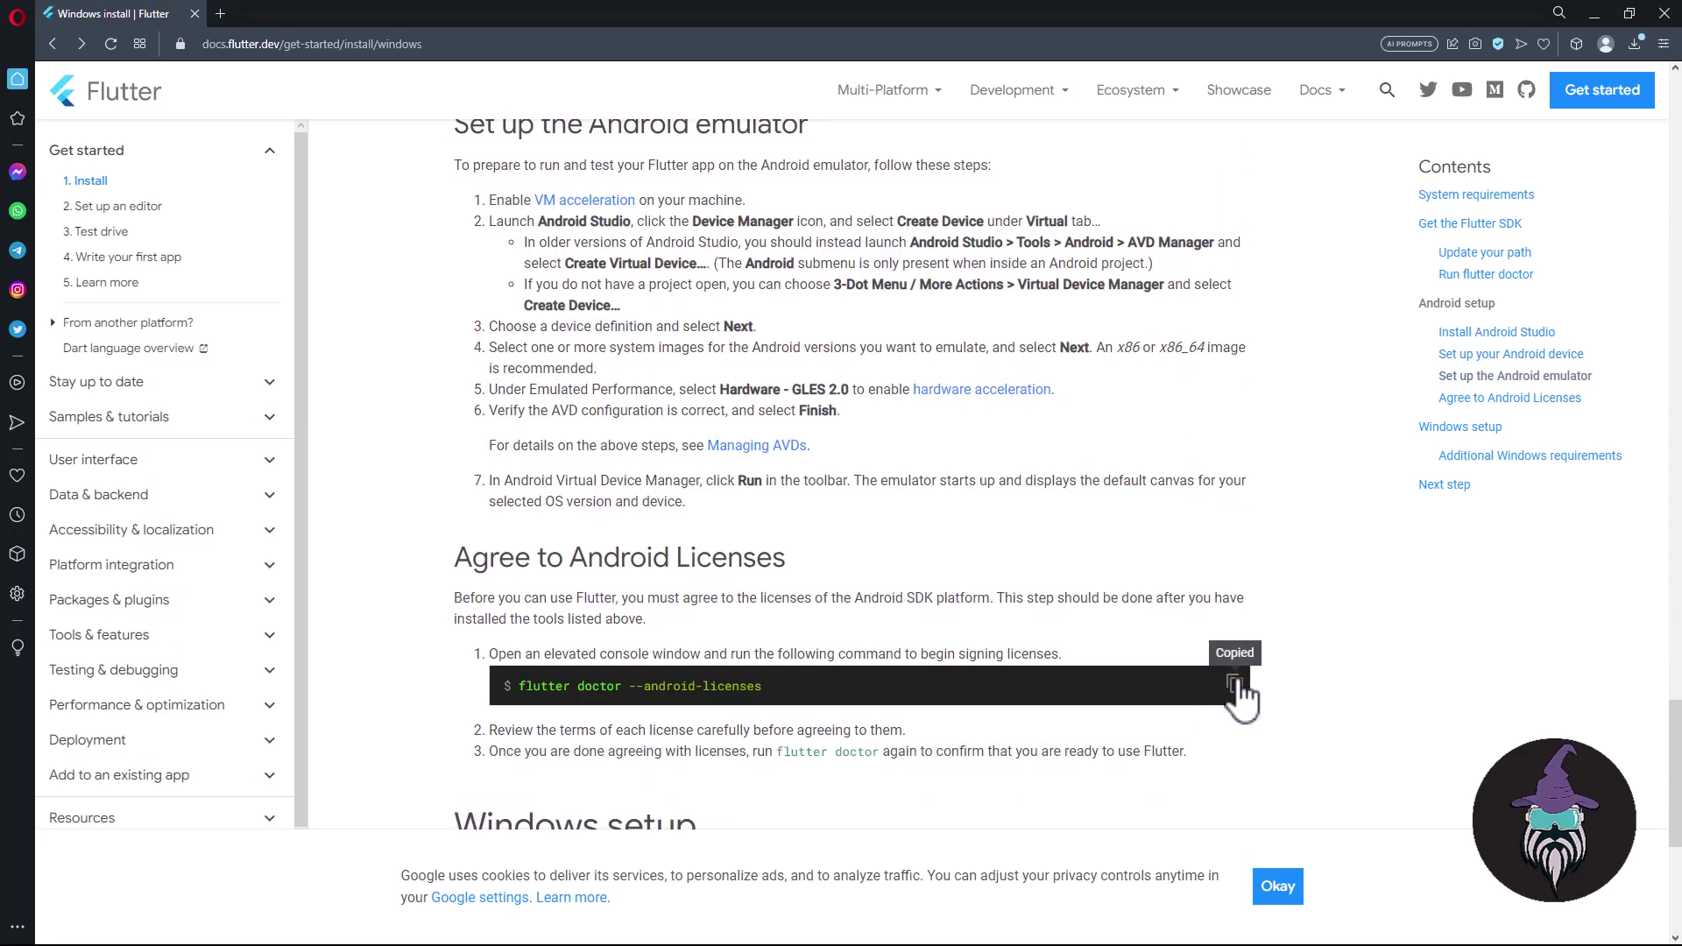
pyautogui.hotkey('alt', 'Tab')
pyautogui.hotkey('alt', 'Tab')
pyautogui.hotkey('alt', 'Tab')
pyautogui.hotkey('alt', 'Tab')
pyautogui.hotkey('alt', 'Tab')
pyautogui.hotkey('alt', 'Tab')
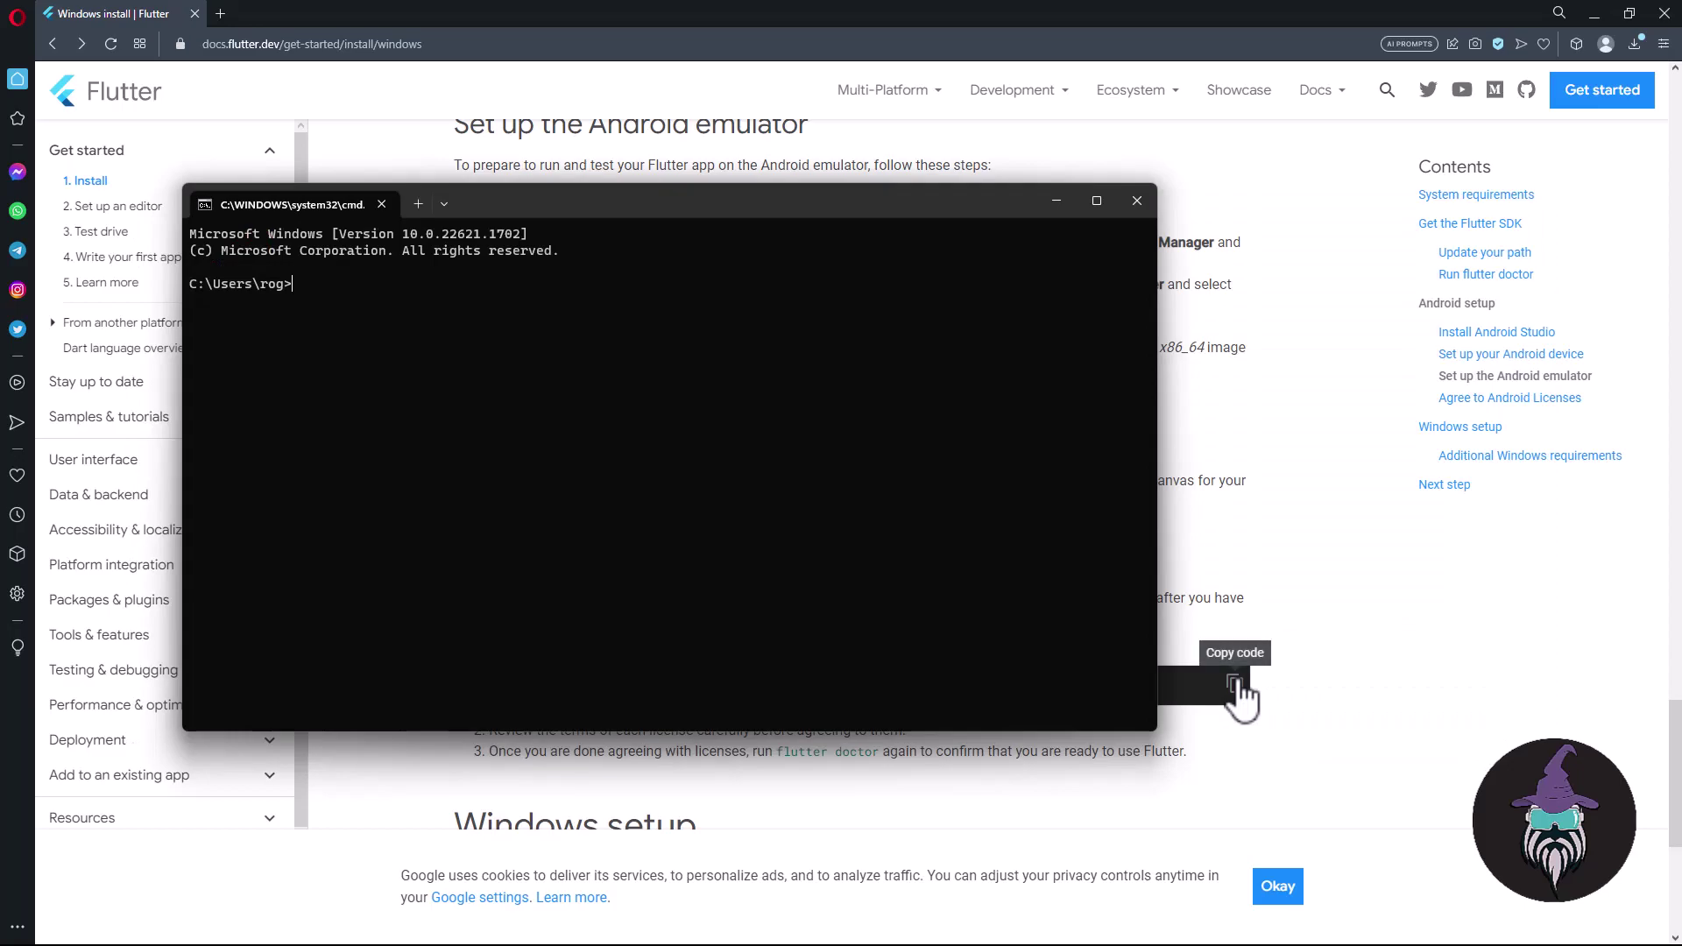
pyautogui.hotkey('ctrl', 'v')
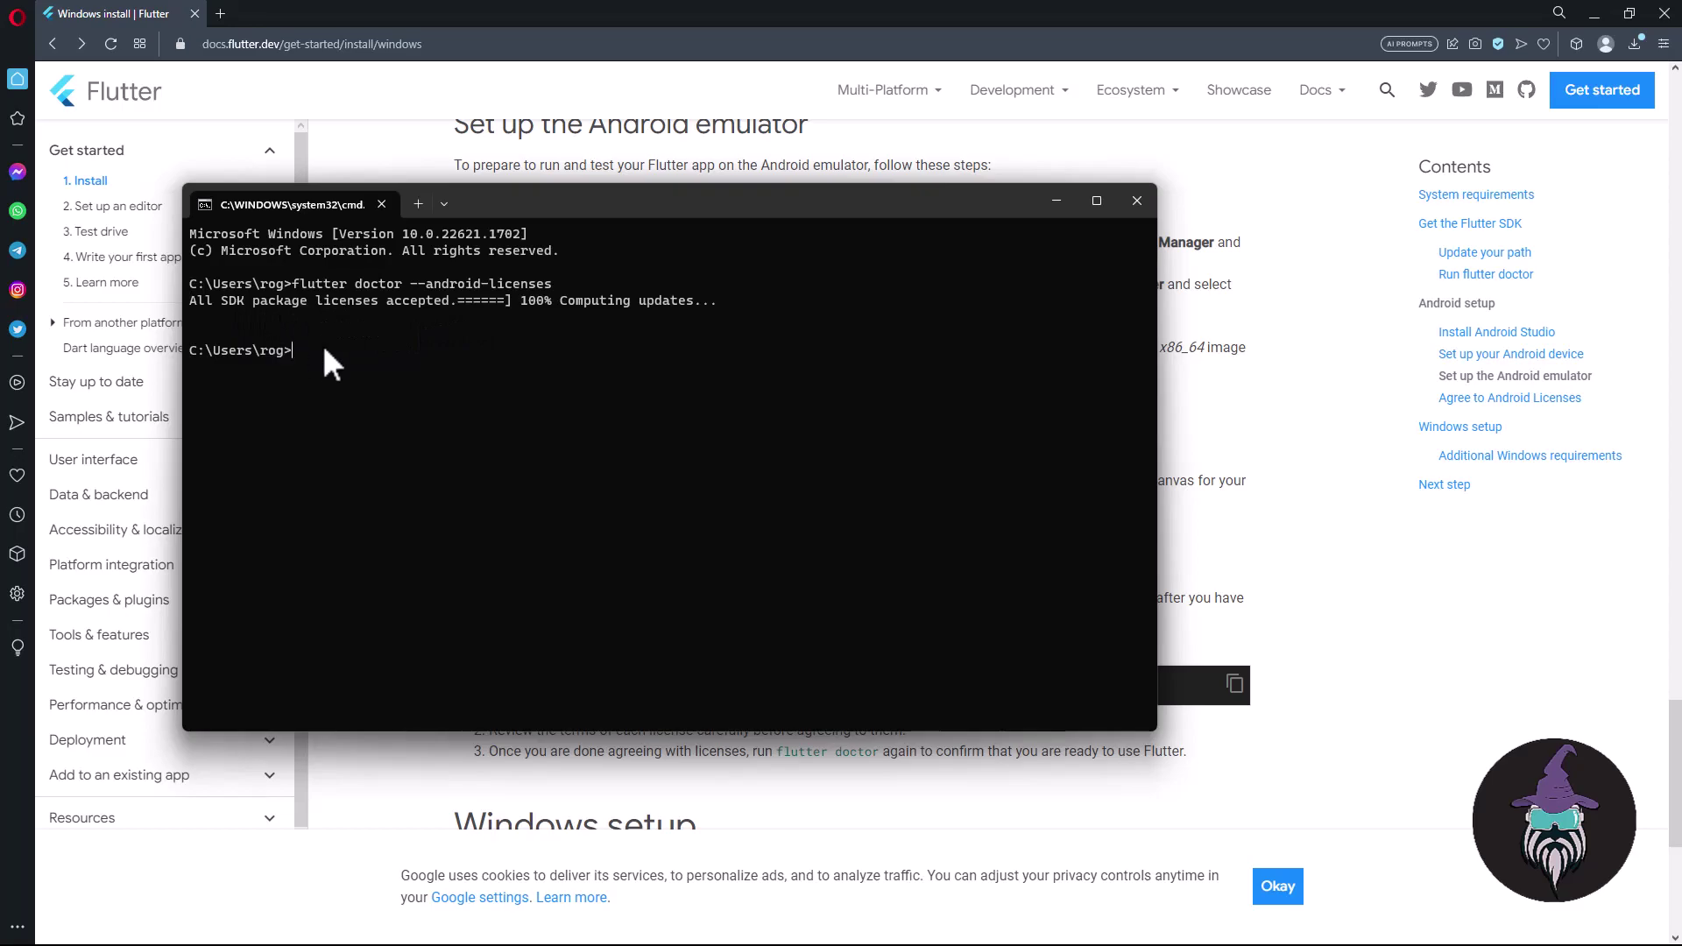
pyautogui.write('doctor')
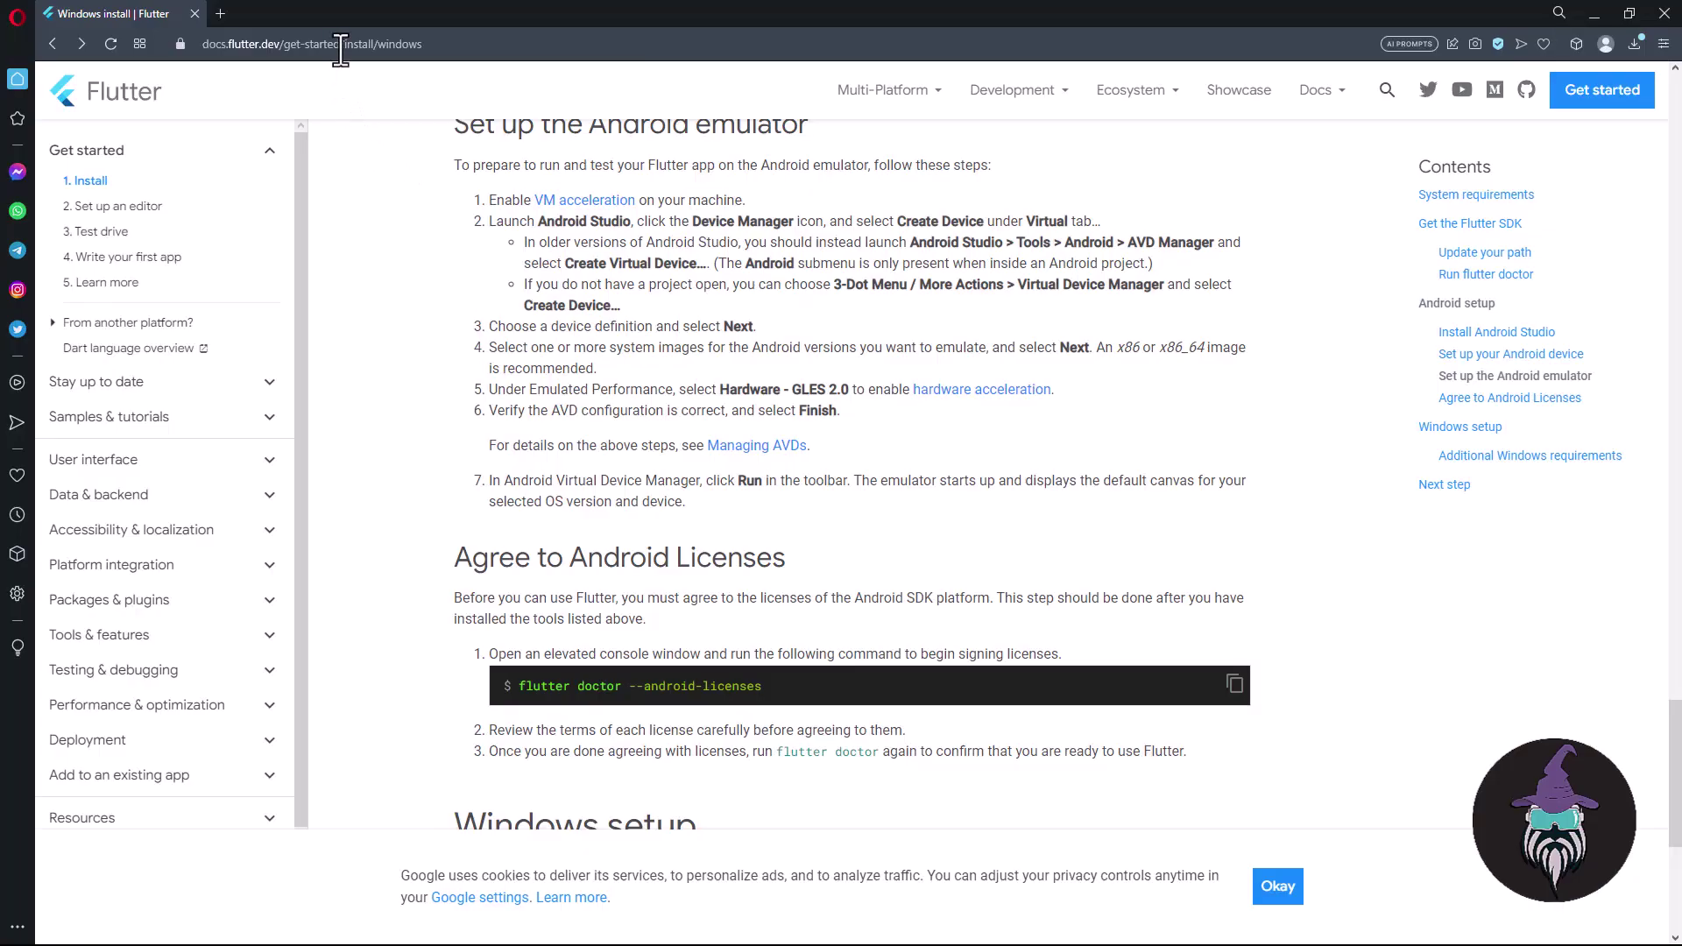
# - Search the web for vs code and open the Visual Studio Code website from the results
pyautogui.click(340, 49)
pyautogui.write('vsd')
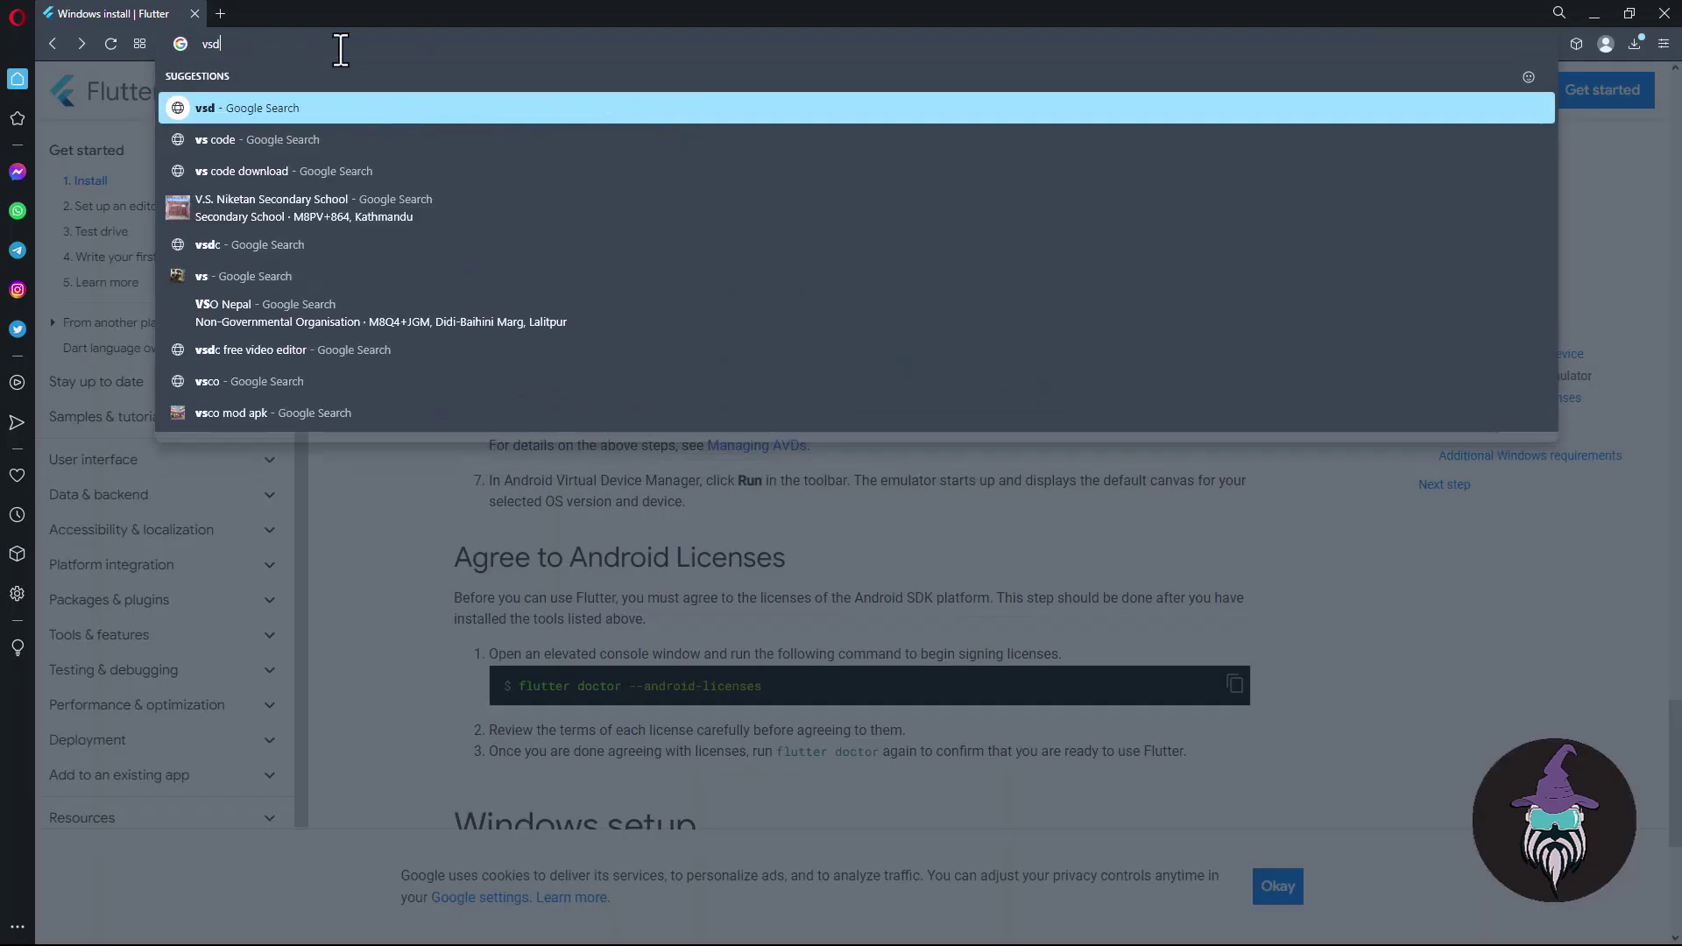
pyautogui.press('BackSpace')
pyautogui.write('code')
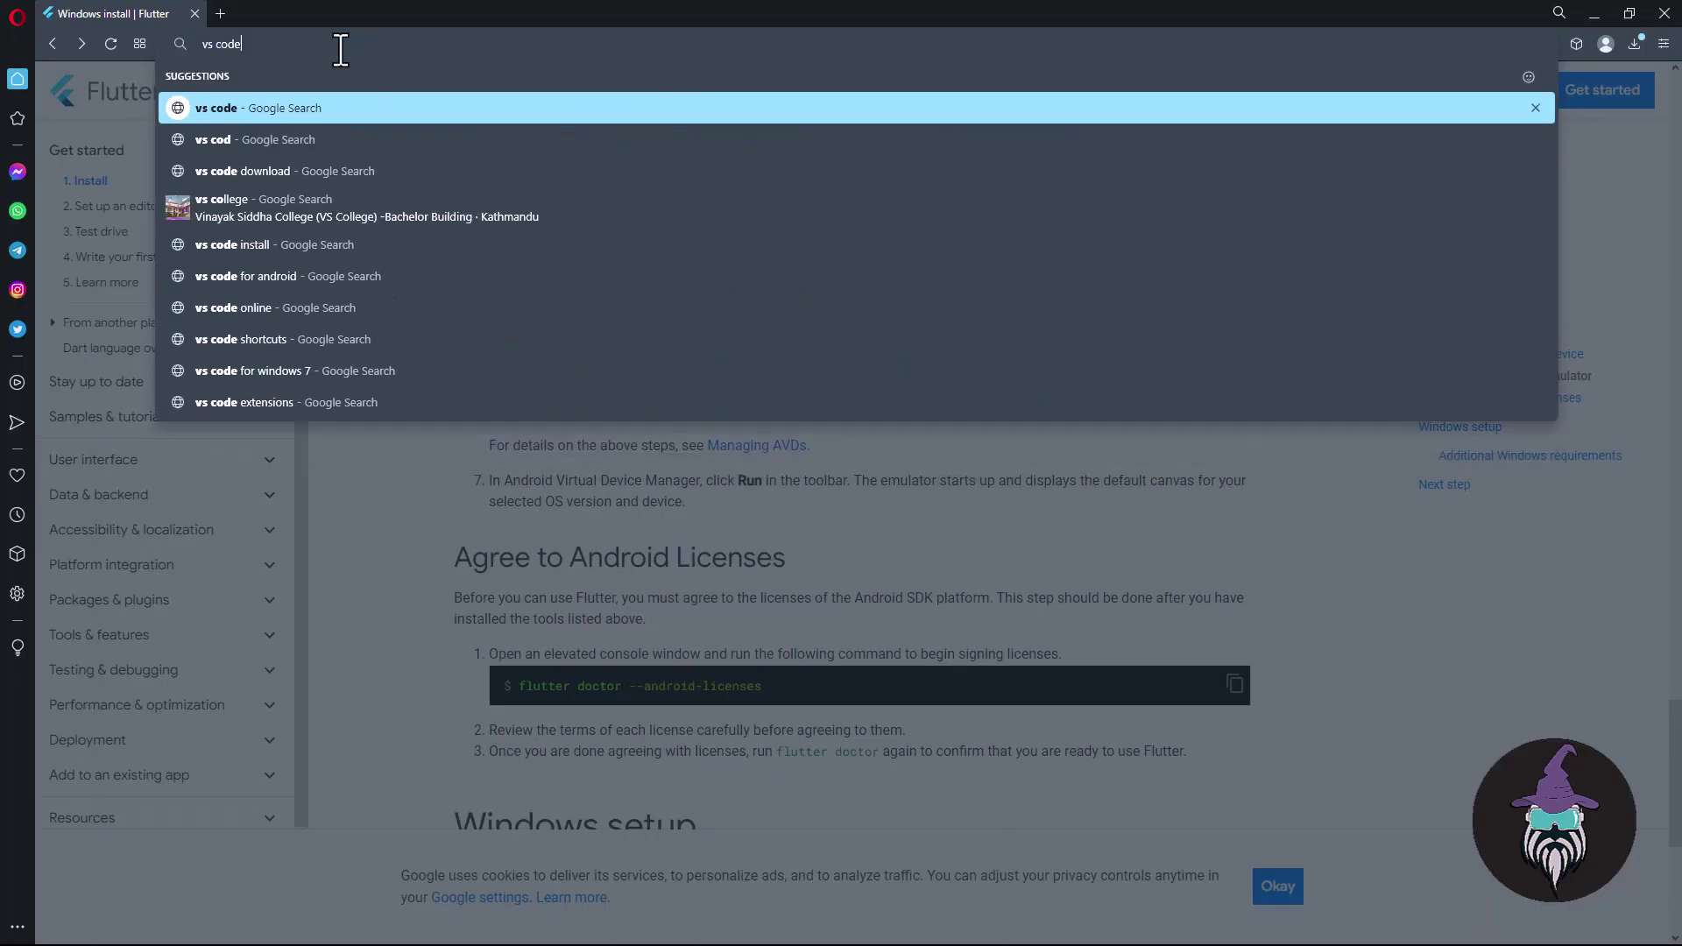
pyautogui.press('Return')
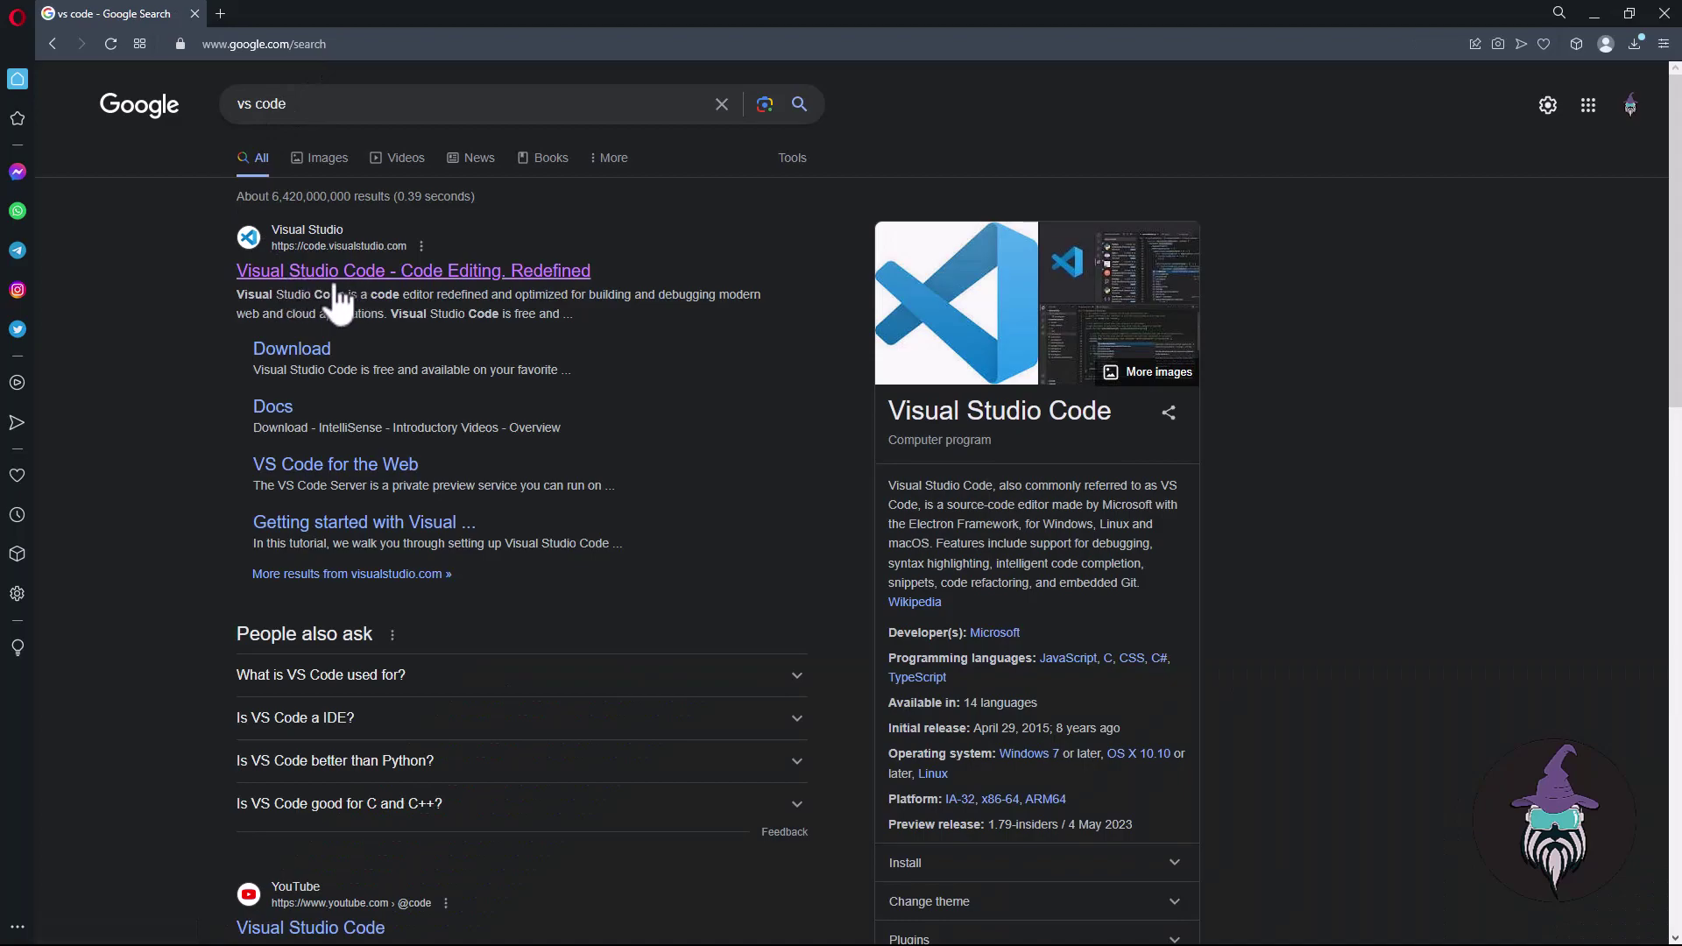
pyautogui.click(336, 280)
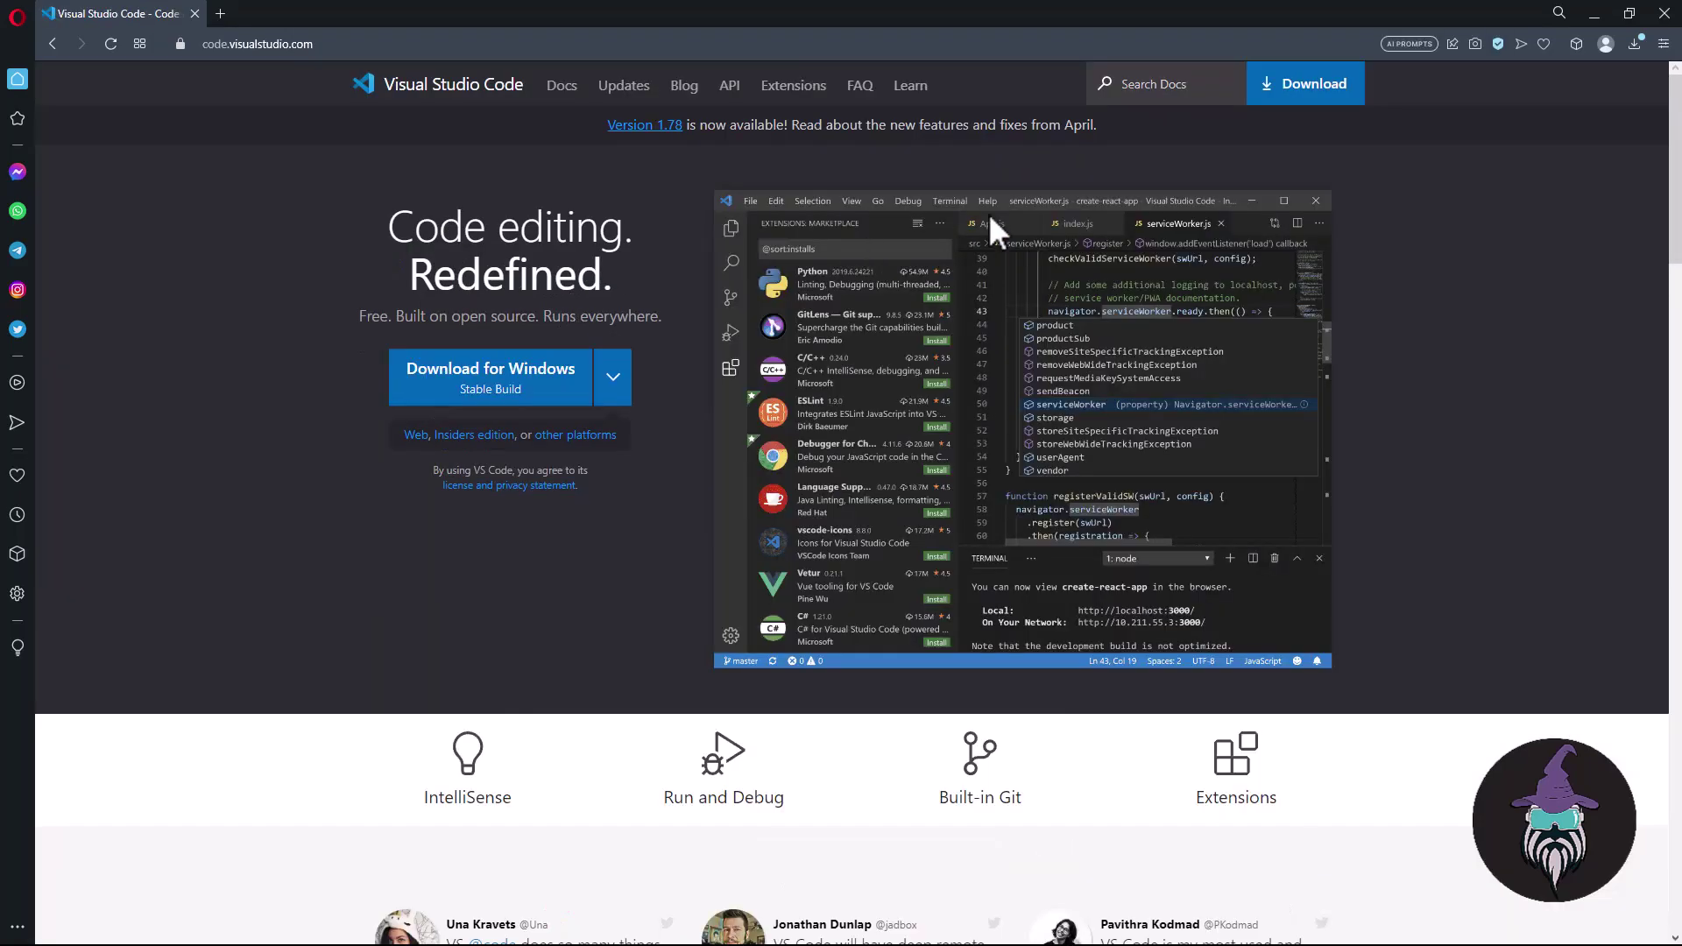
# - Download the Windows installer VSCodeUserSetup-x64-1.78.2 and save it in the virtualwiz folder on drive D
pyautogui.click(1295, 92)
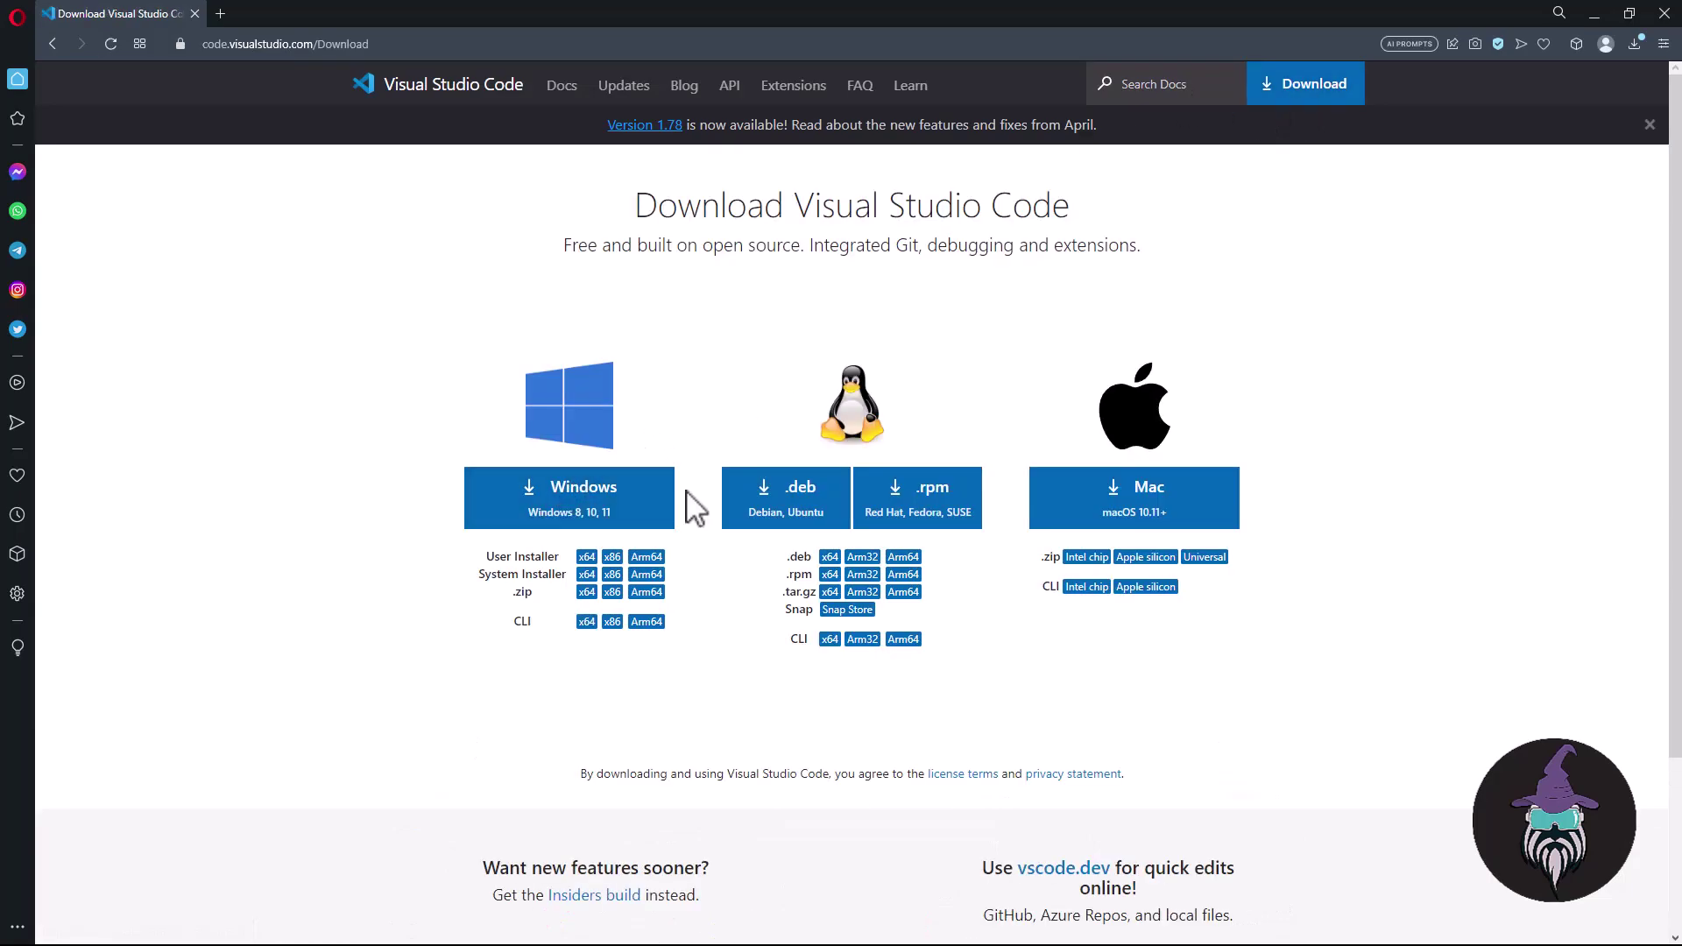
pyautogui.click(554, 517)
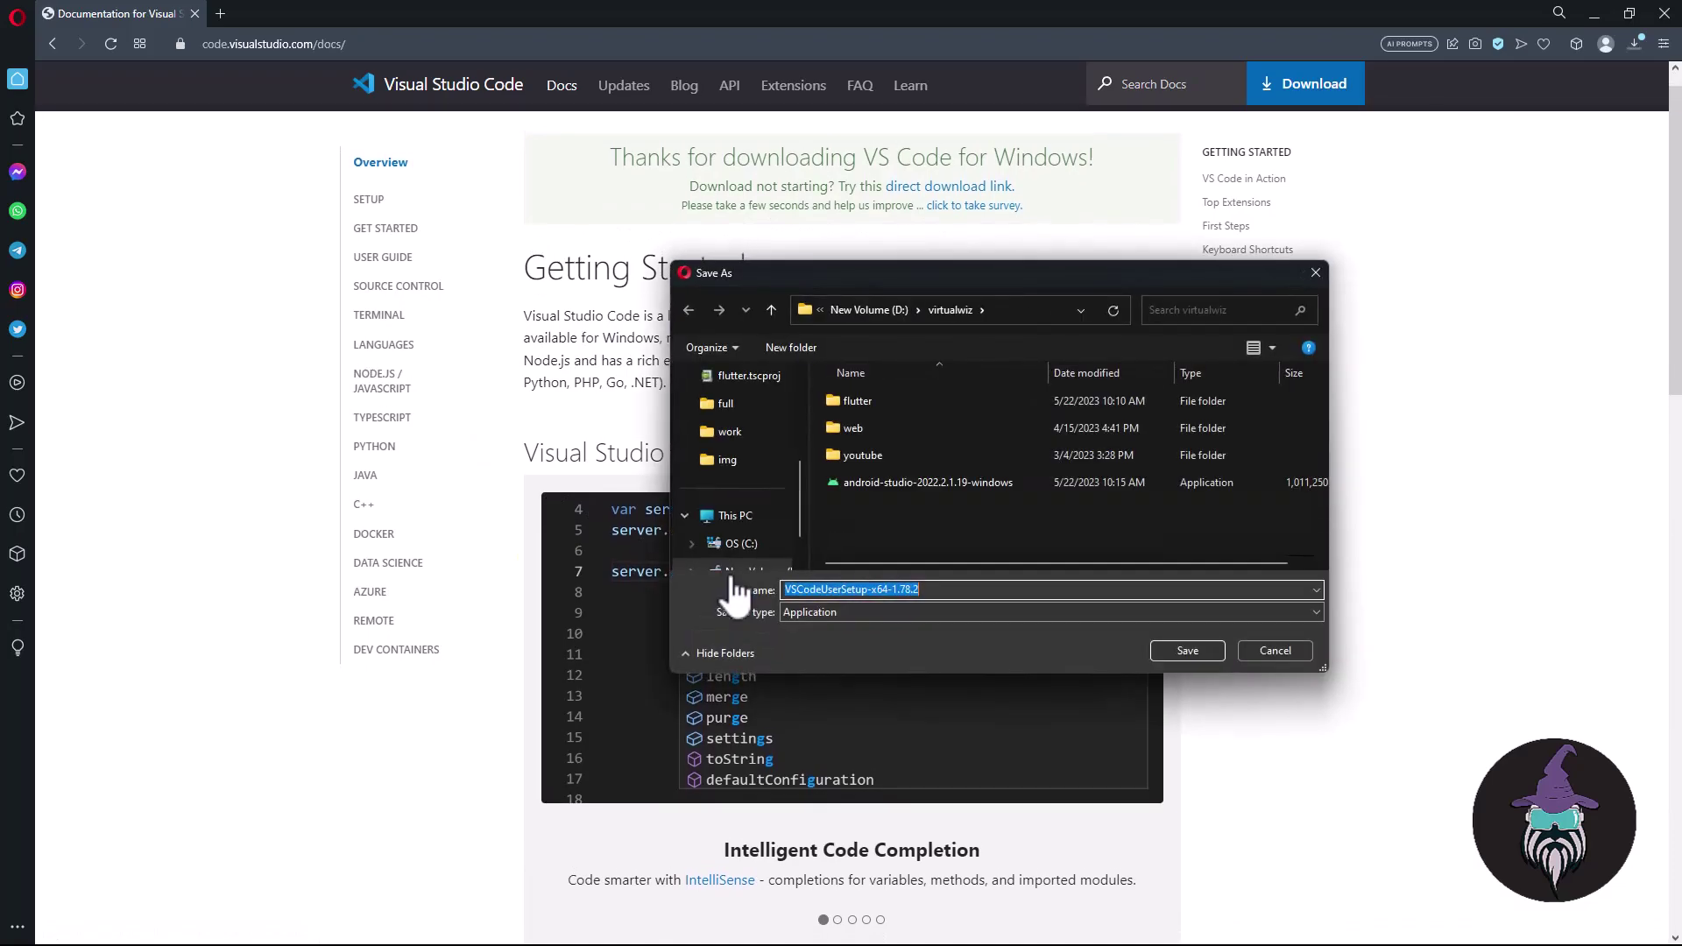
pyautogui.click(1185, 650)
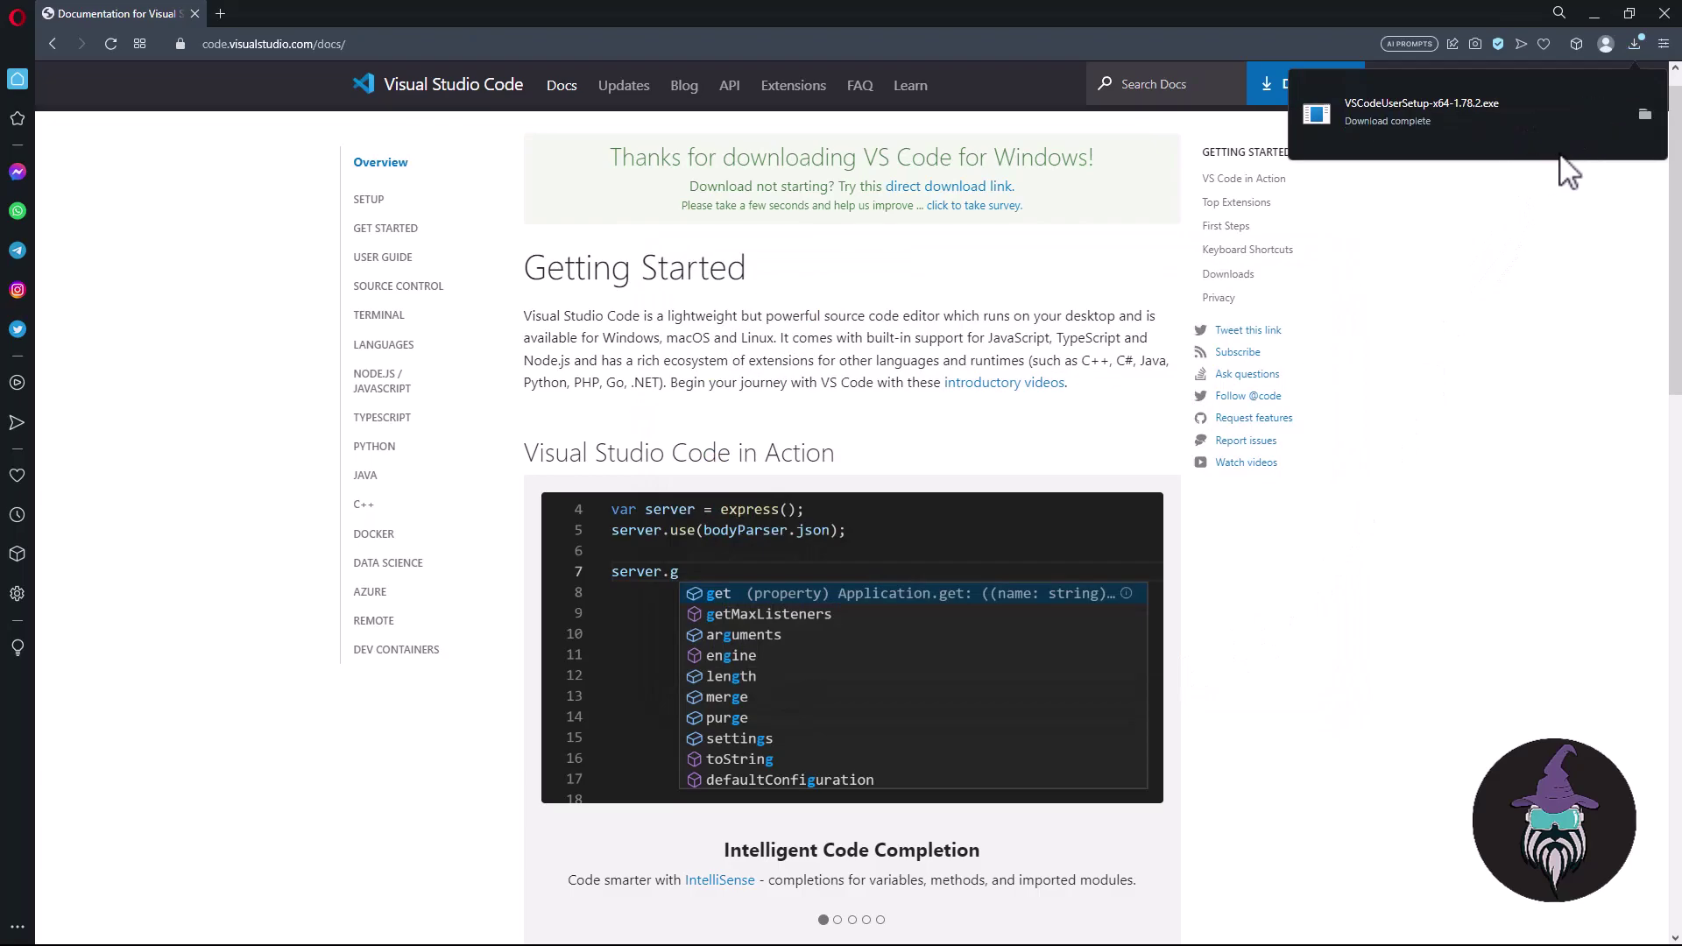
# - Run the downloaded VSCodeUserSetup-x64-1.78.2, accept the license agreement, install with the default additional tasks, and turn off launching Visual Studio Code at the end
pyautogui.click(1643, 114)
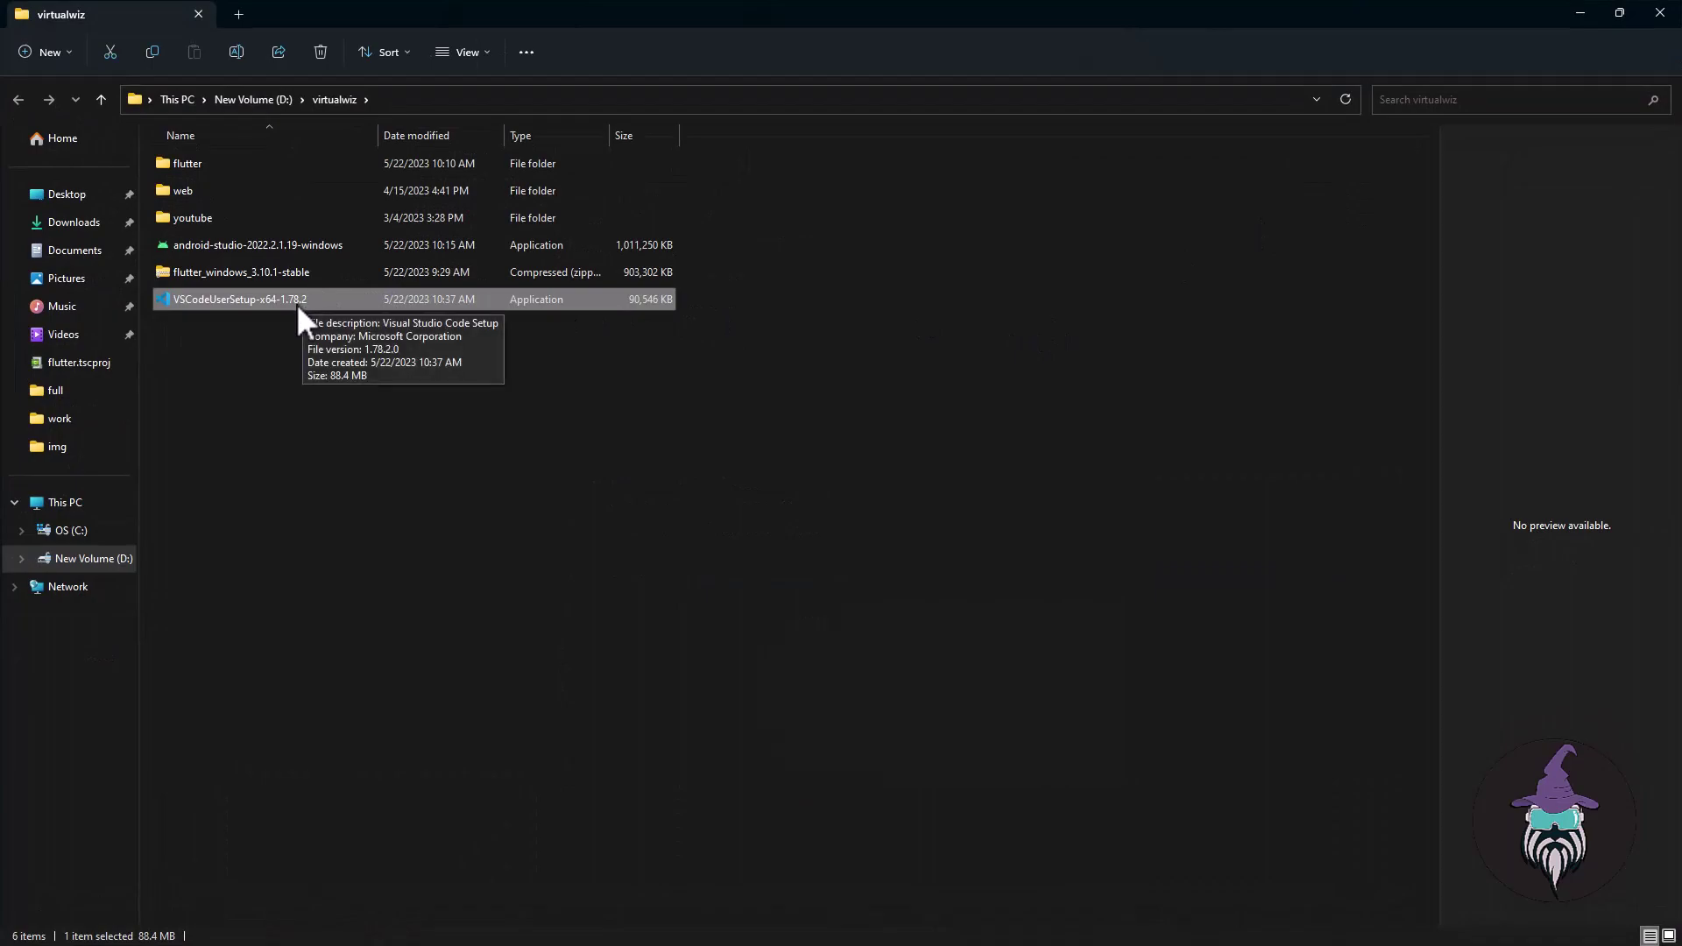
pyautogui.doubleClick(296, 303)
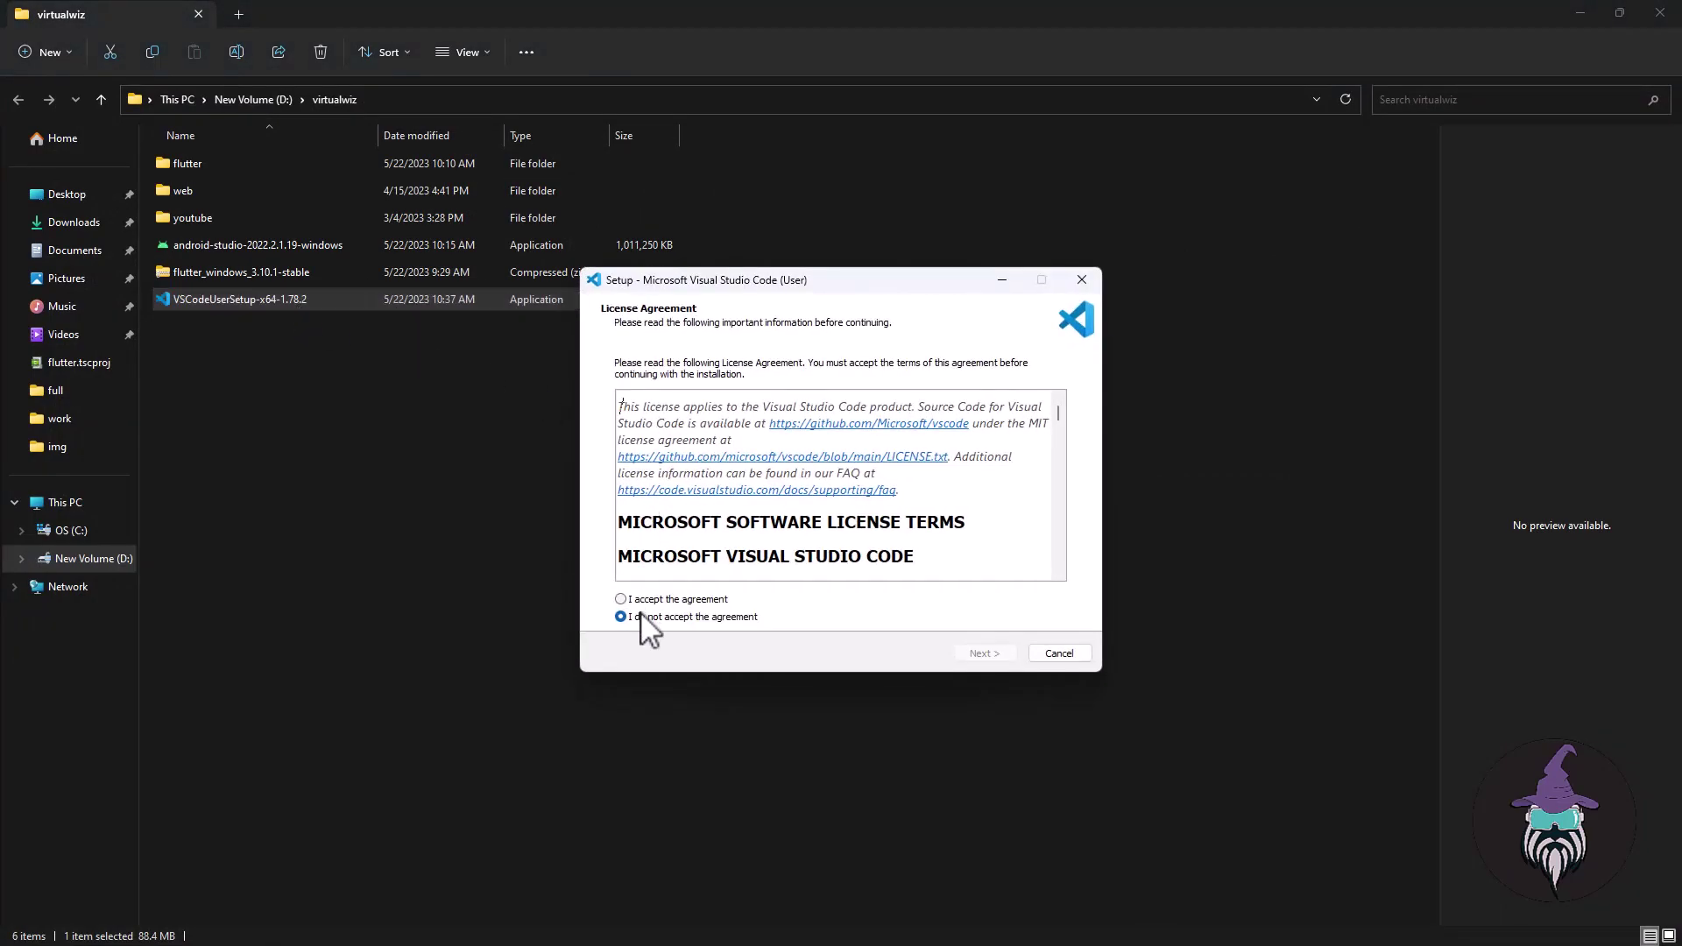
pyautogui.click(622, 599)
pyautogui.click(990, 657)
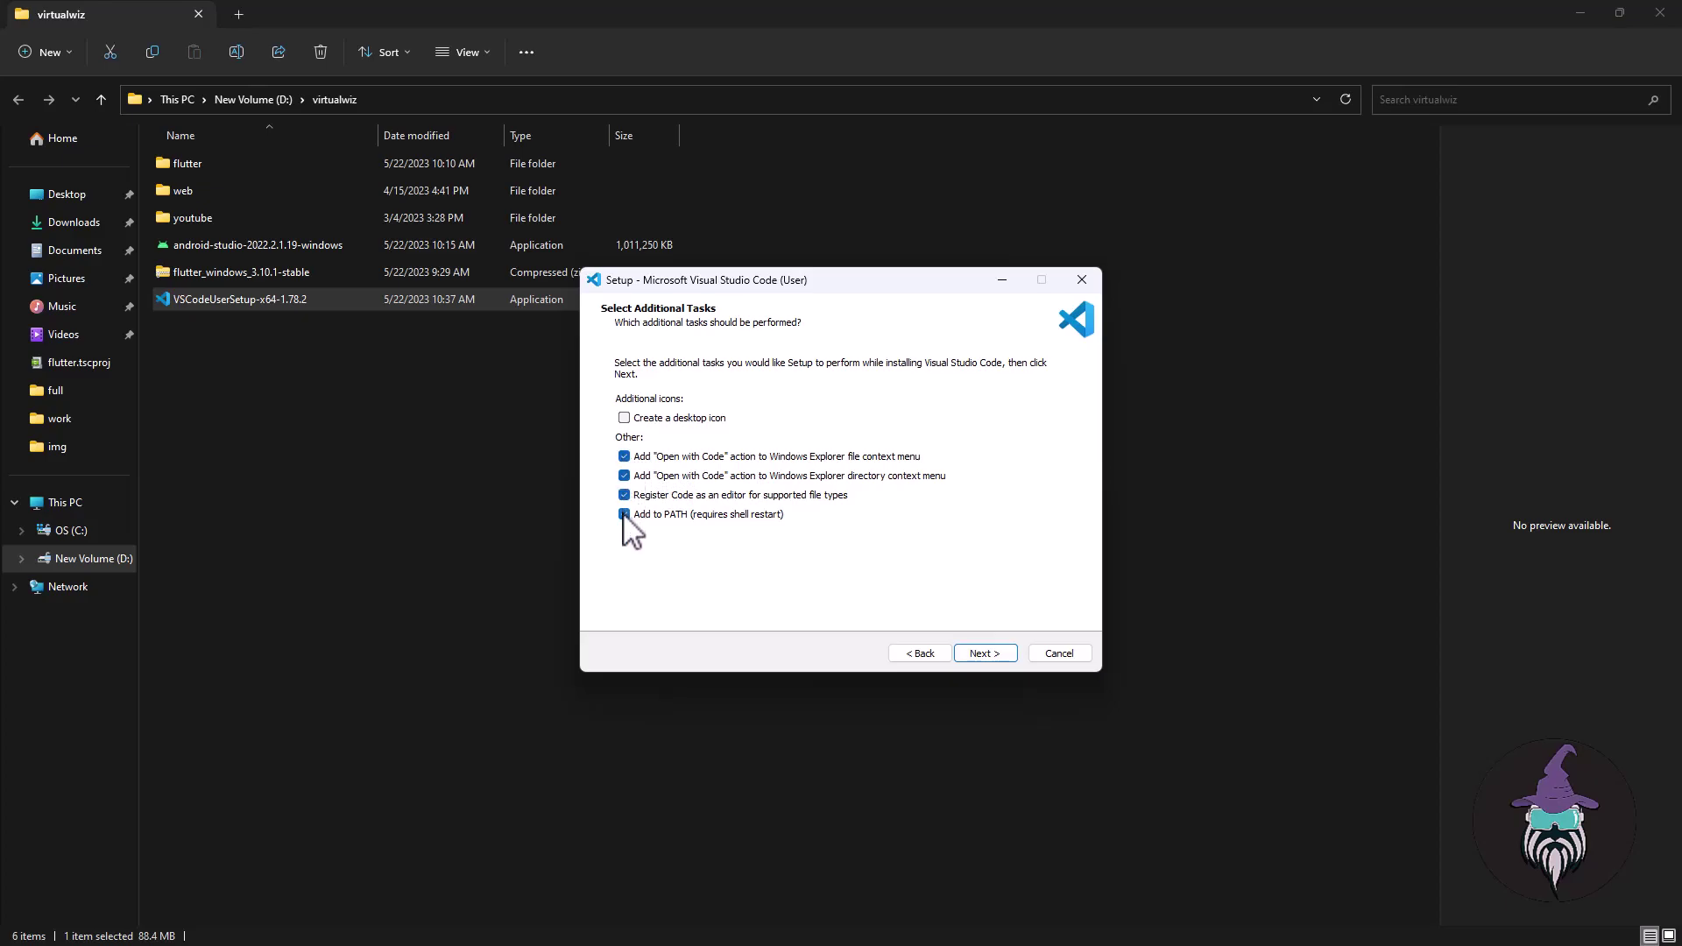
pyautogui.click(983, 654)
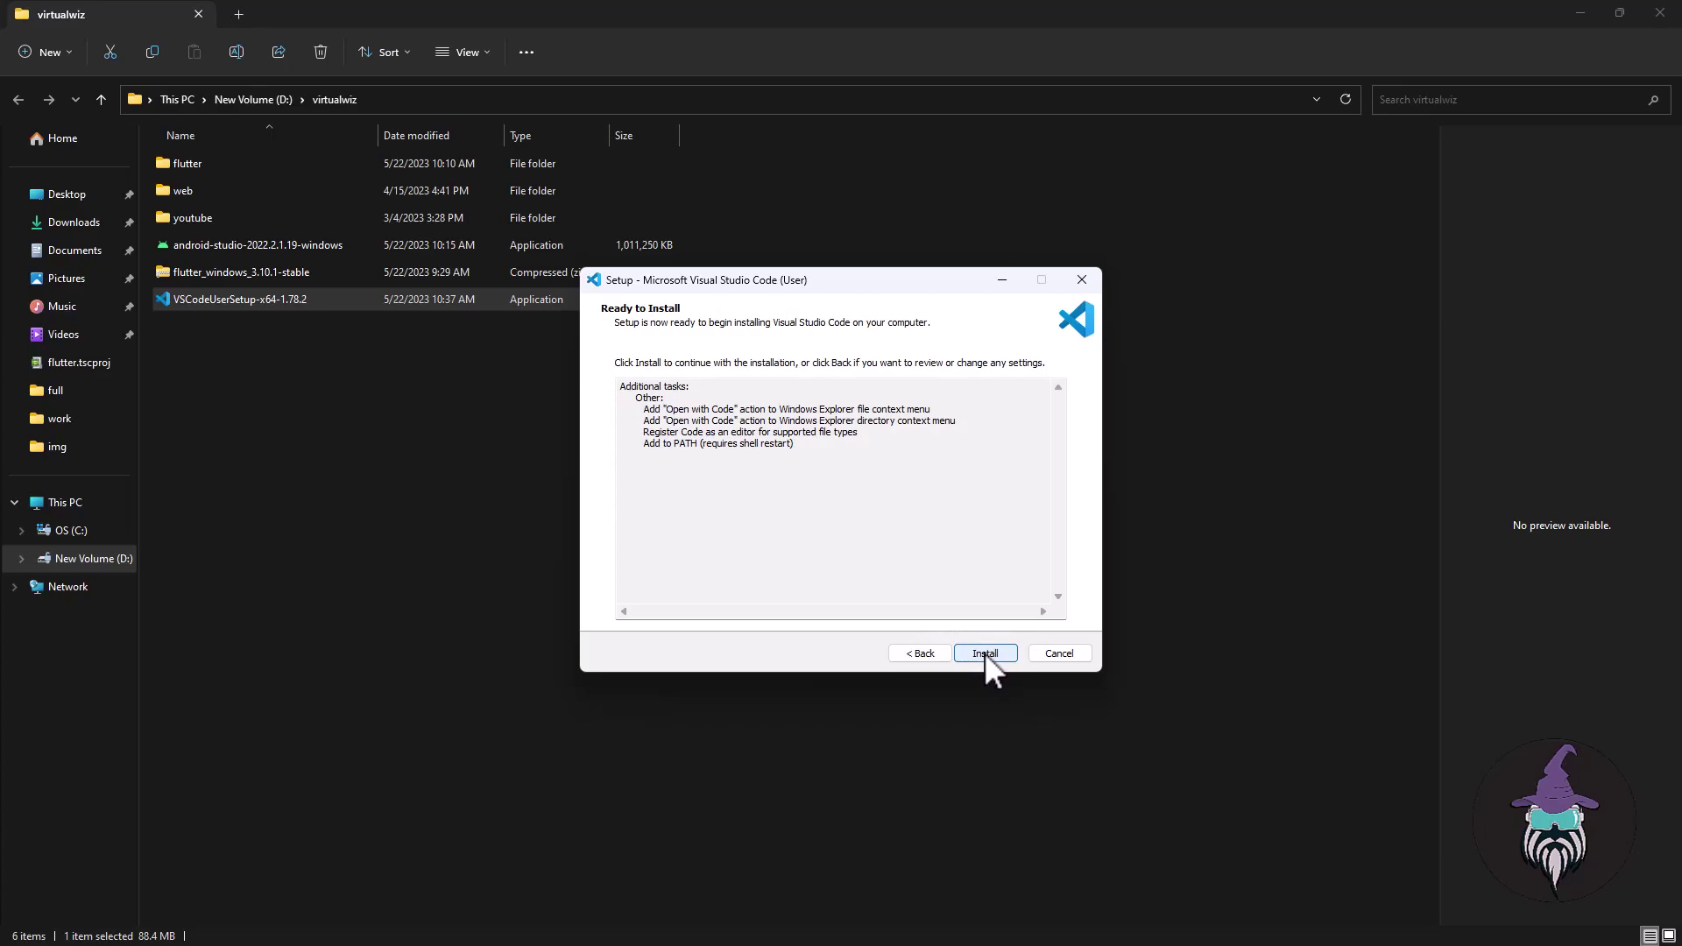
pyautogui.click(984, 654)
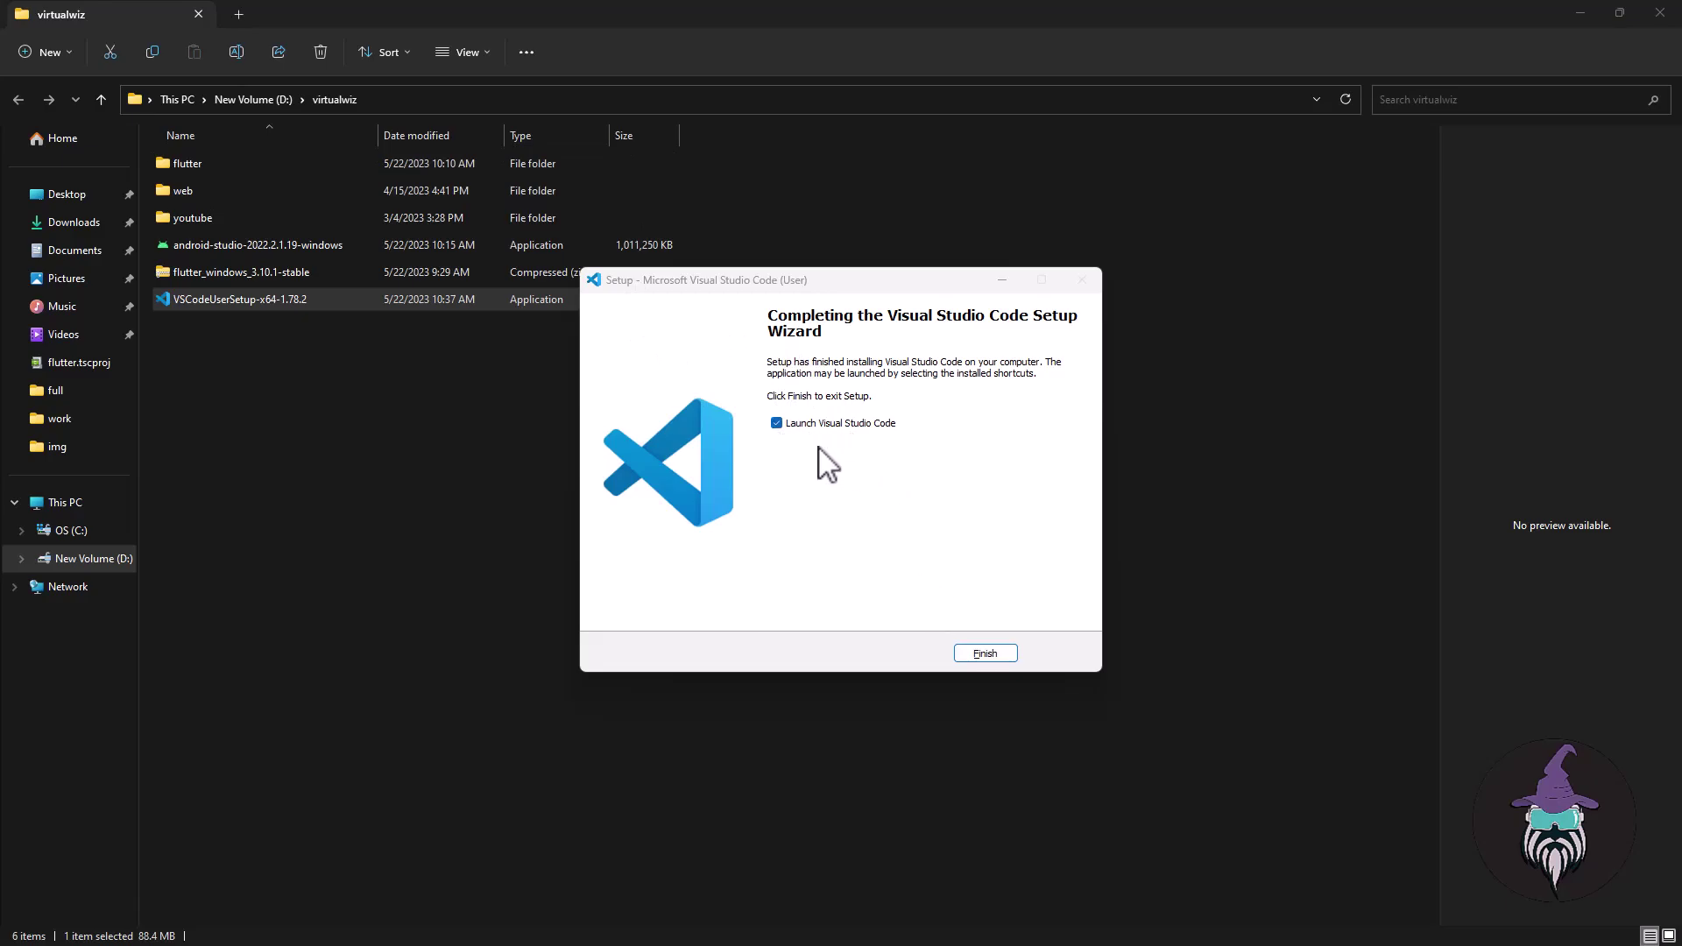
pyautogui.click(777, 424)
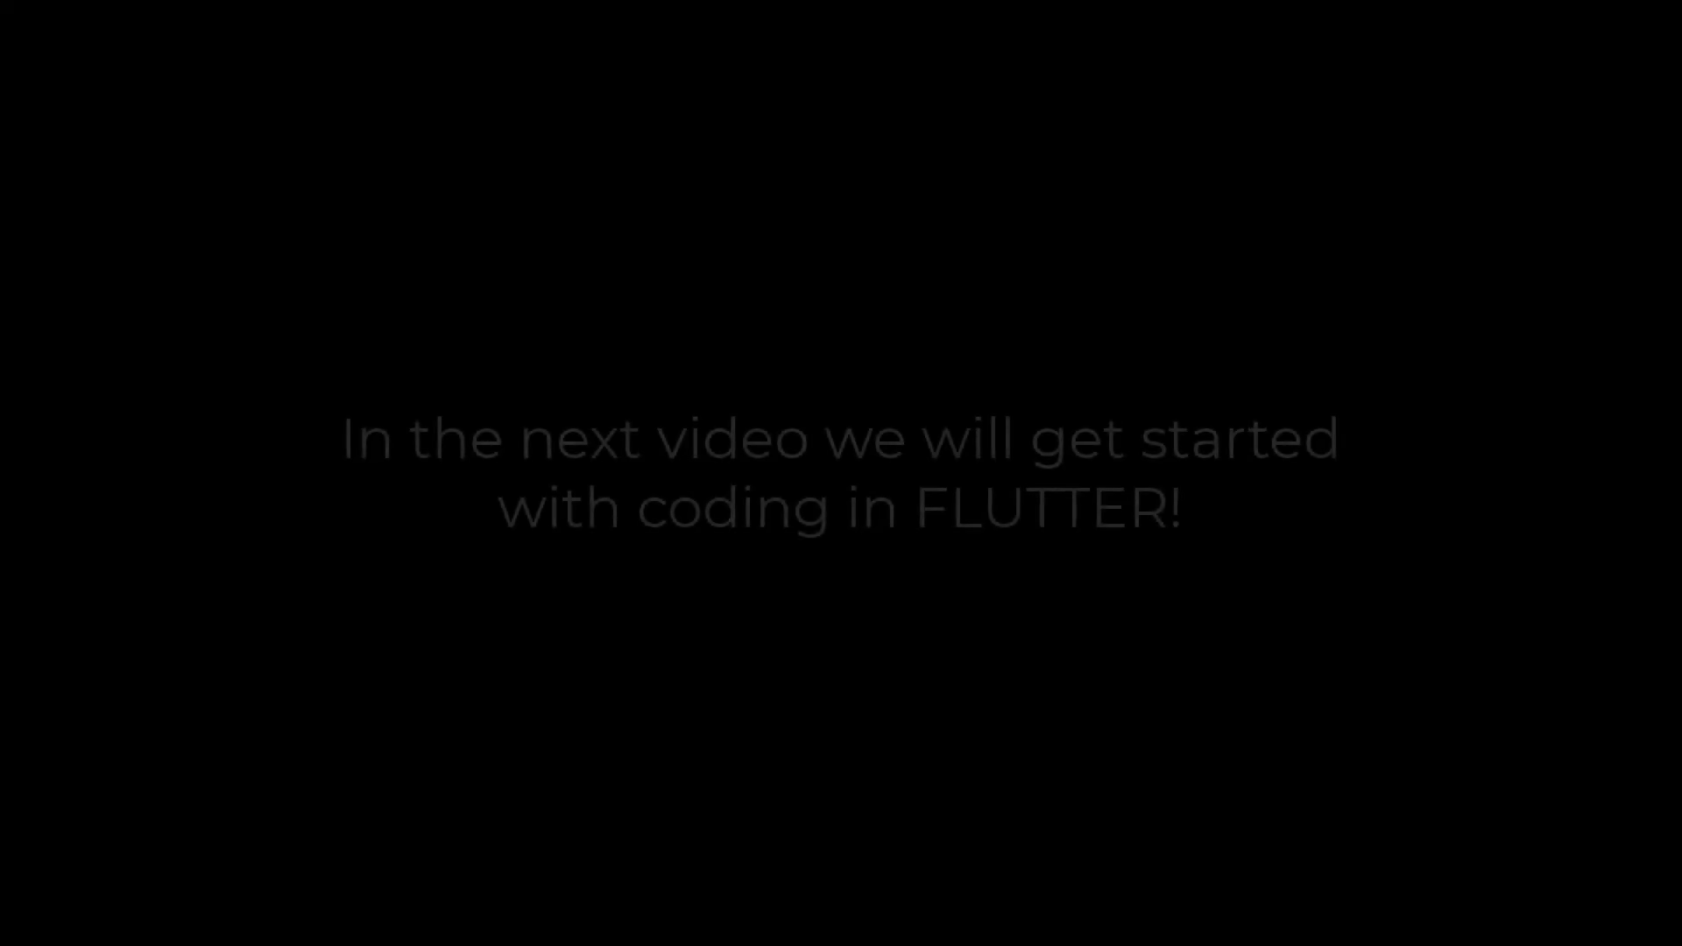